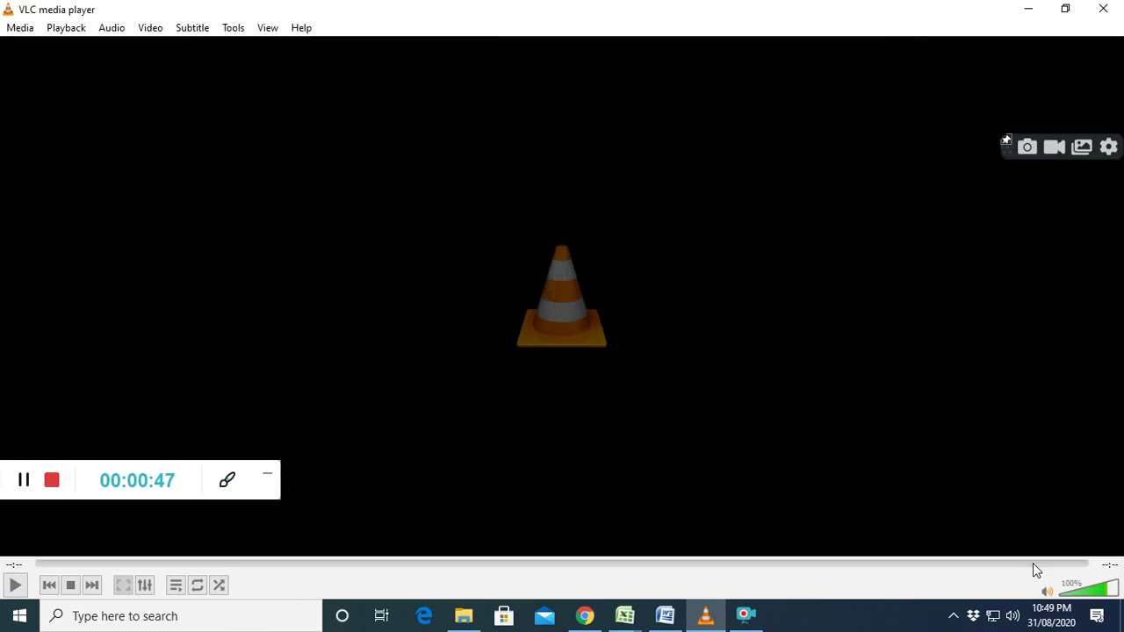
- Close the media player and switch to the BUY LEVEL AND SELL LEVEL CUM SCREENER workbook in Excel
left_click(1104, 9)
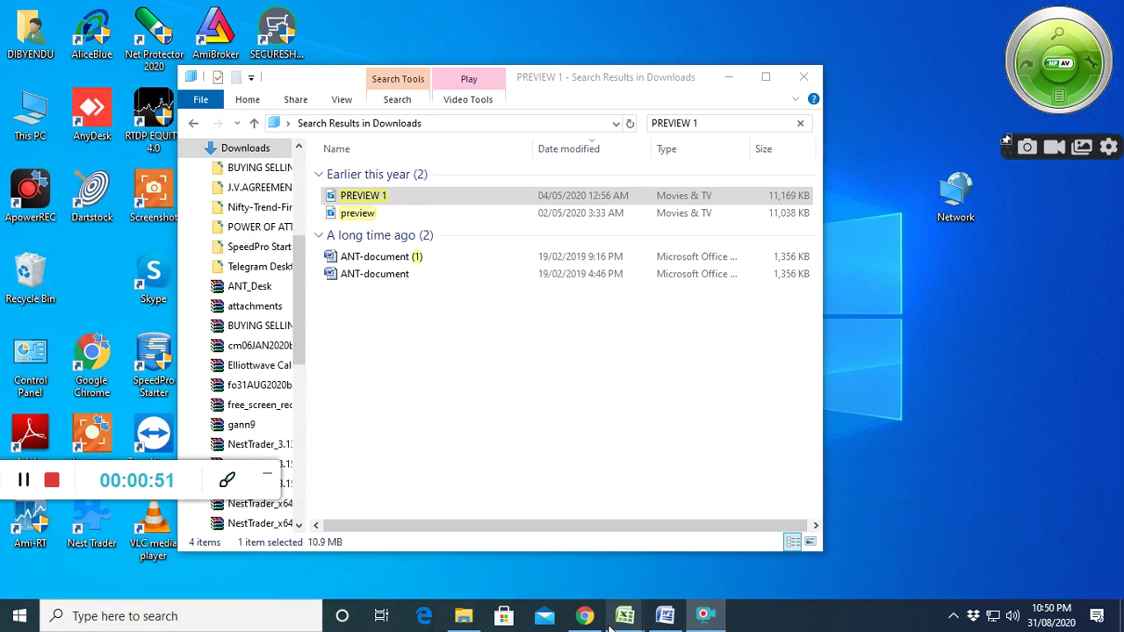
mouse_move(623, 618)
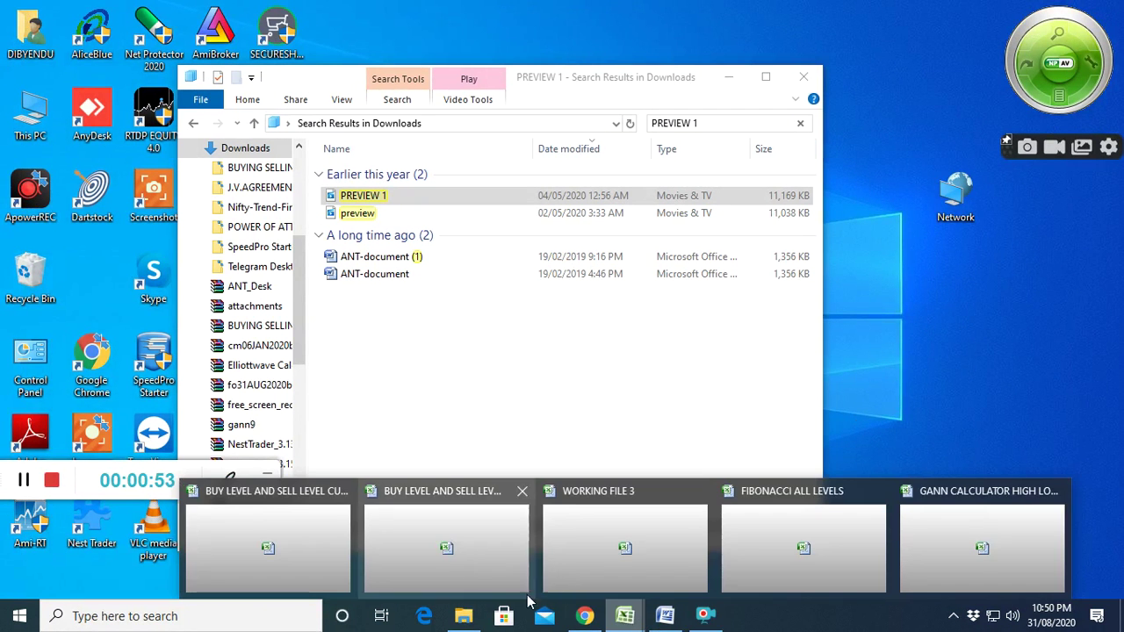
left_click(279, 547)
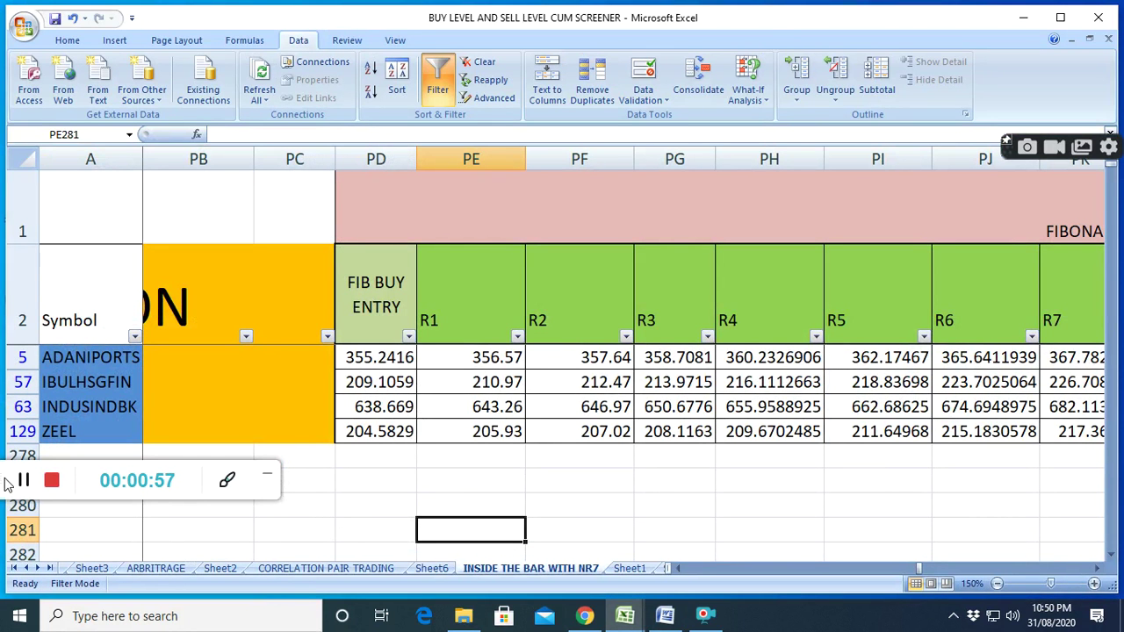
left_click_drag(3, 474, 149, 143)
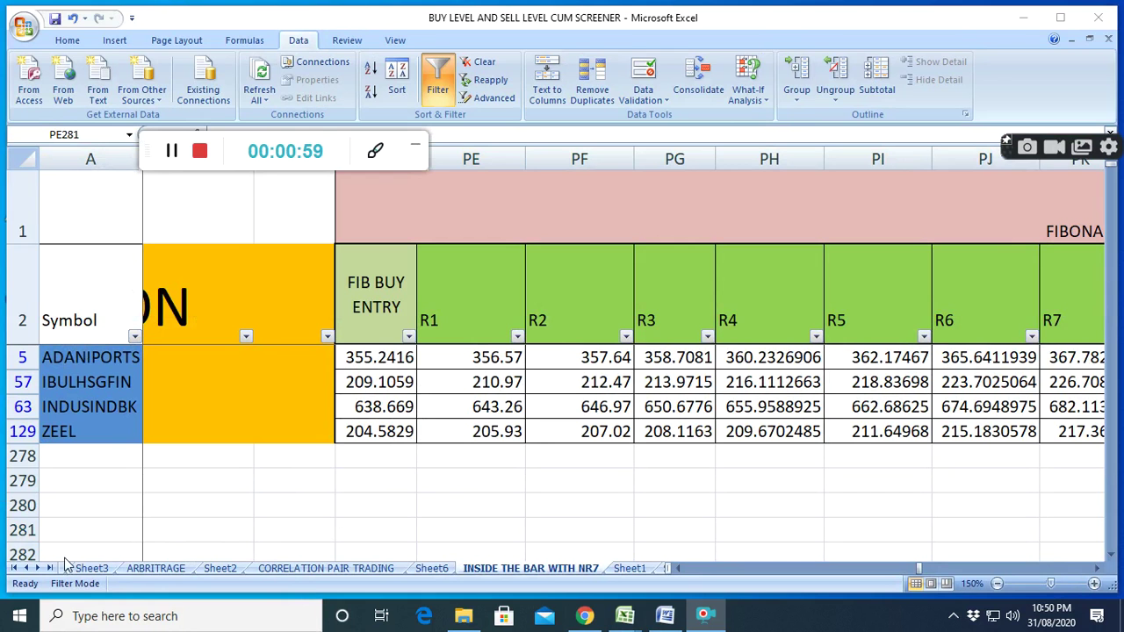
- Open the ALLBUY SELL LEVELSCUM SCREENER1 worksheet
left_click(25, 568)
left_click(26, 569)
left_click(25, 569)
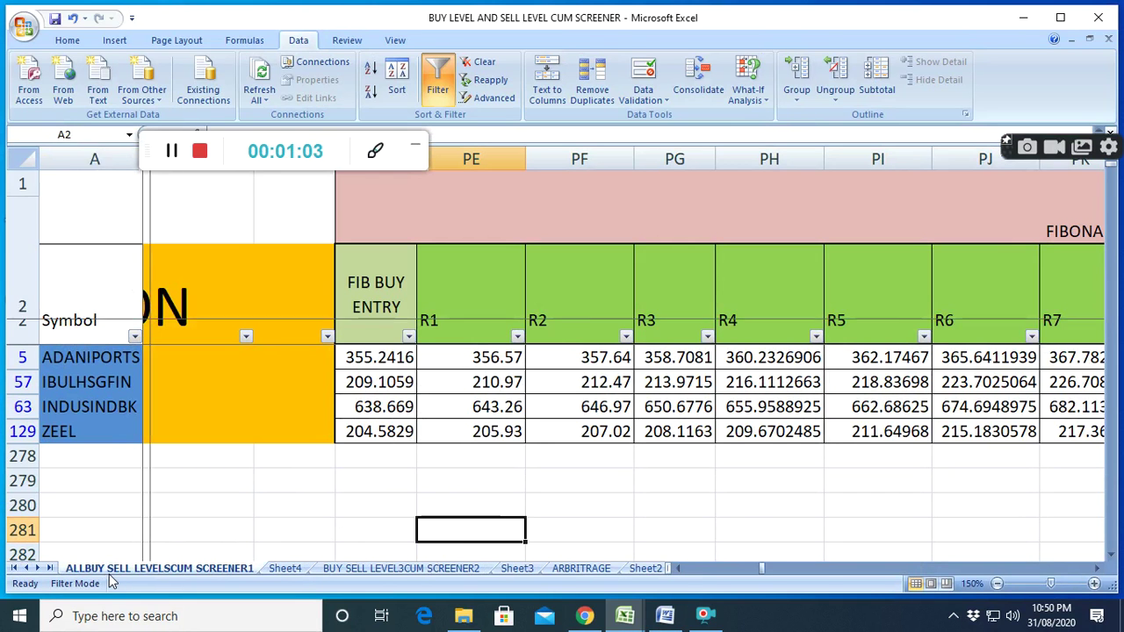
left_click(111, 570)
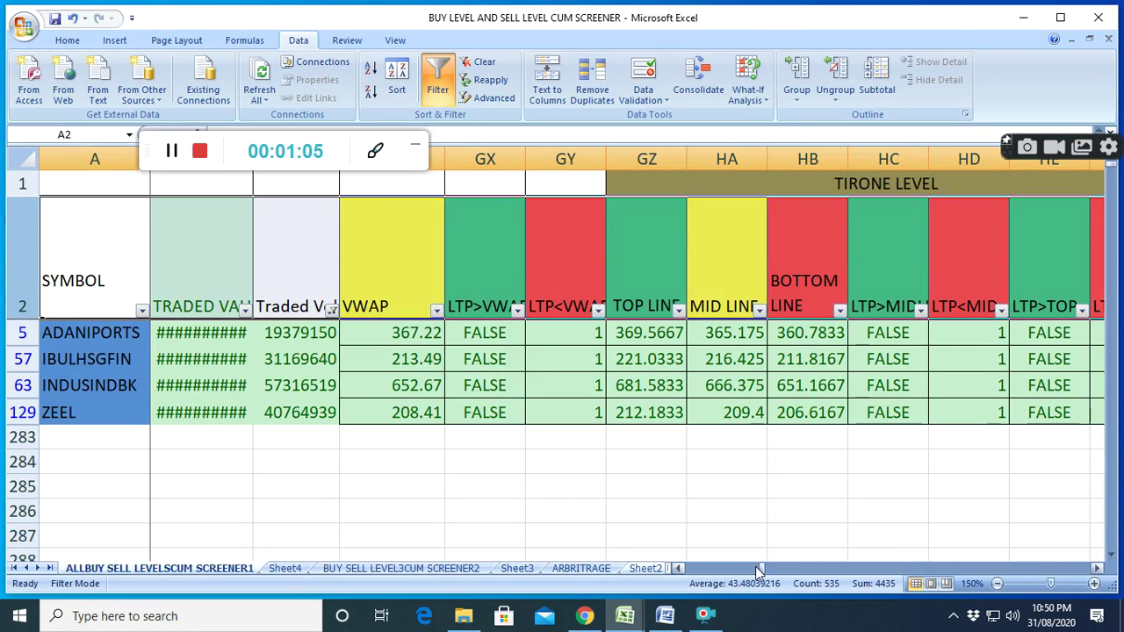
- Examine the 360 degree price analysis upside first cycle levels for the four filtered symbols
left_click_drag(762, 569, 830, 588)
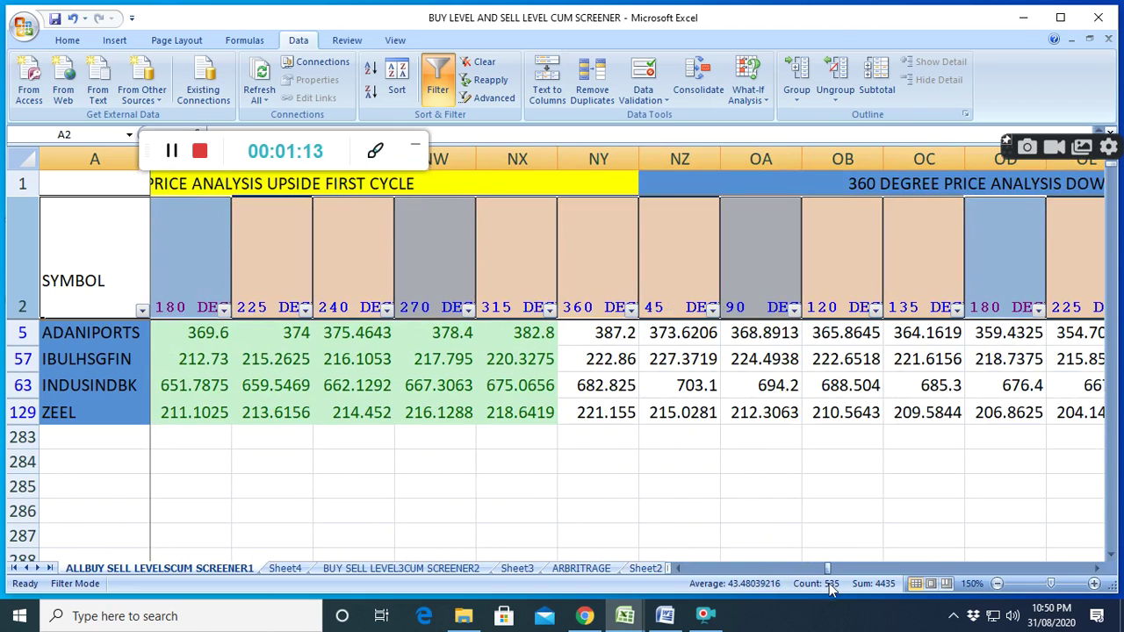
left_click(677, 569)
left_click(677, 568)
left_click(677, 569)
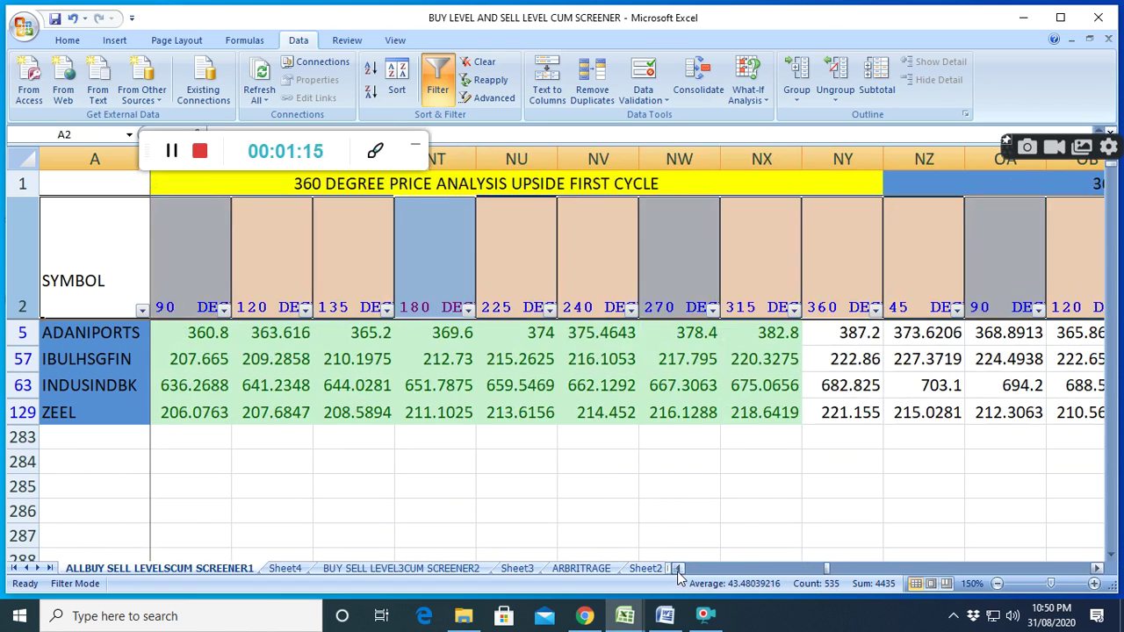
left_click(677, 569)
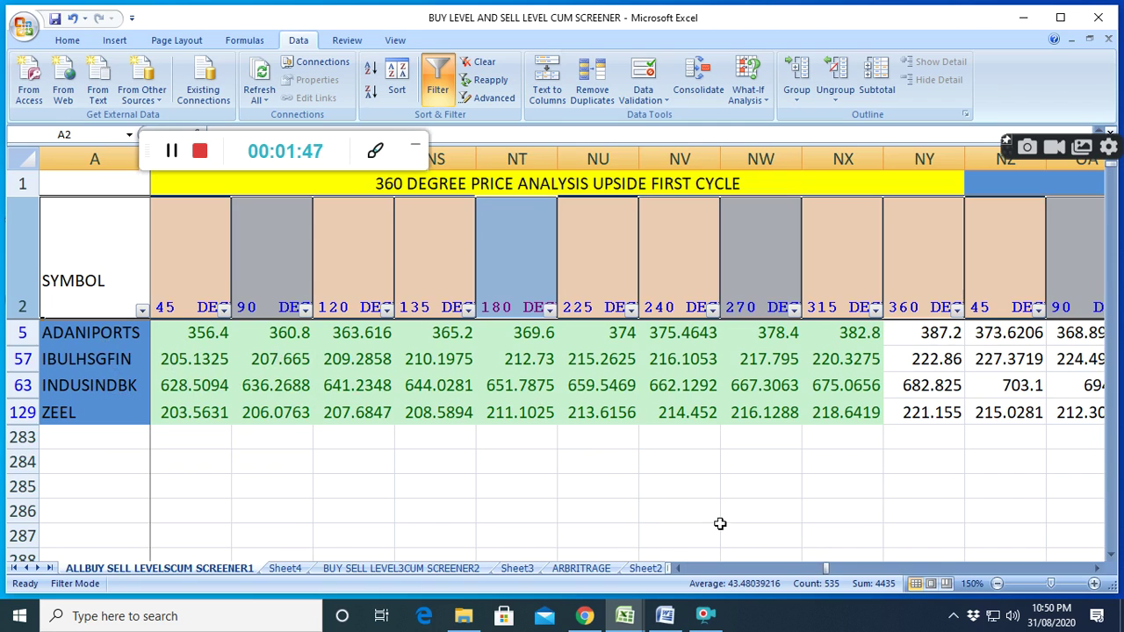
mouse_move(825, 568)
left_mouse_down()
mouse_move(734, 589)
mouse_move(751, 575)
mouse_move(831, 585)
left_mouse_up()
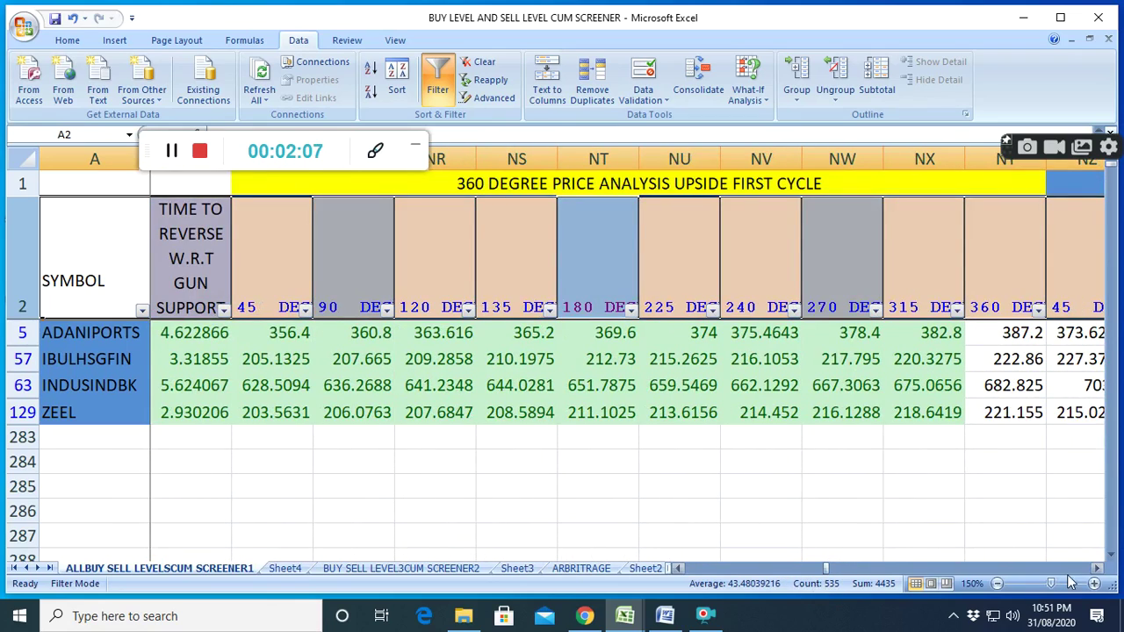
left_click(1096, 568)
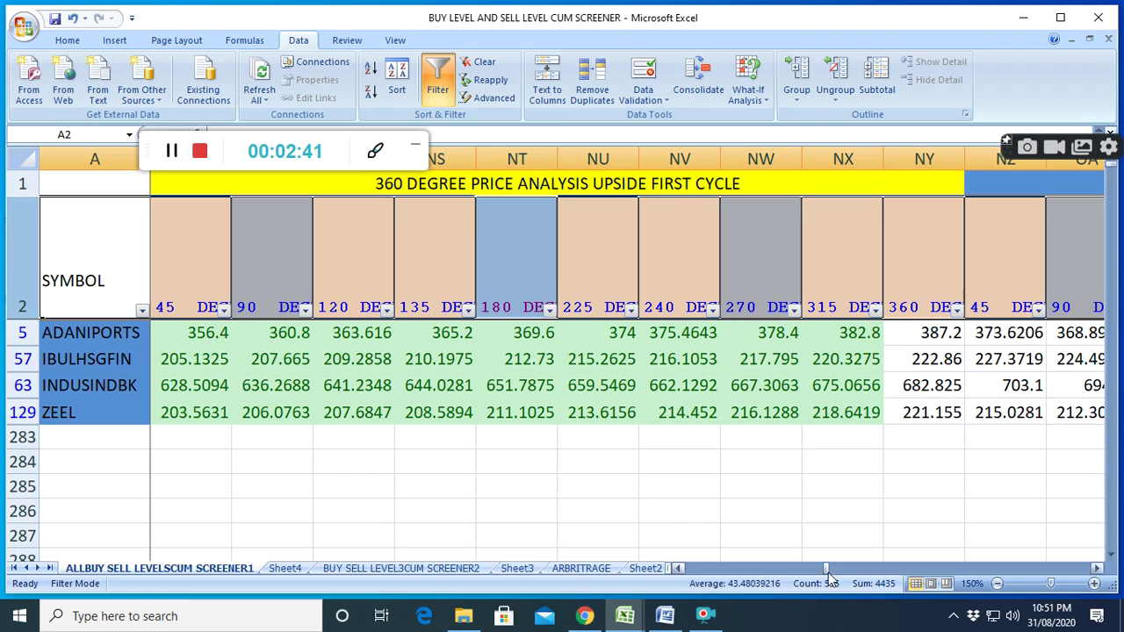
left_click_drag(827, 568, 827, 606)
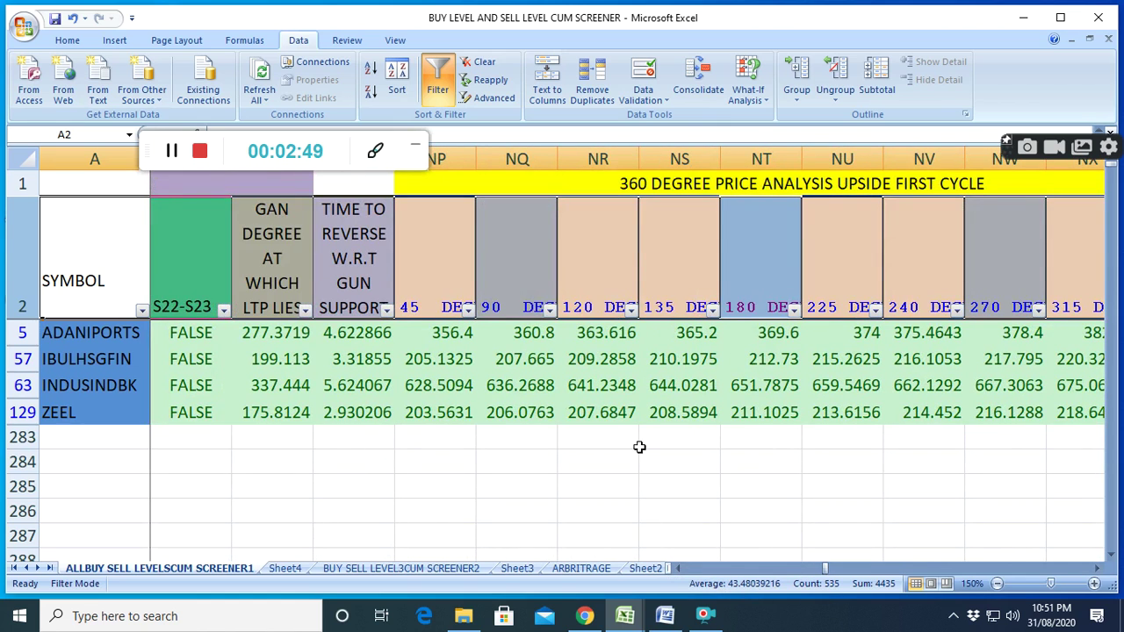
- Examine the 360 degree price analysis downside first cycle levels for the filtered symbols
left_click(1100, 570)
left_click(1100, 570)
left_click(1100, 571)
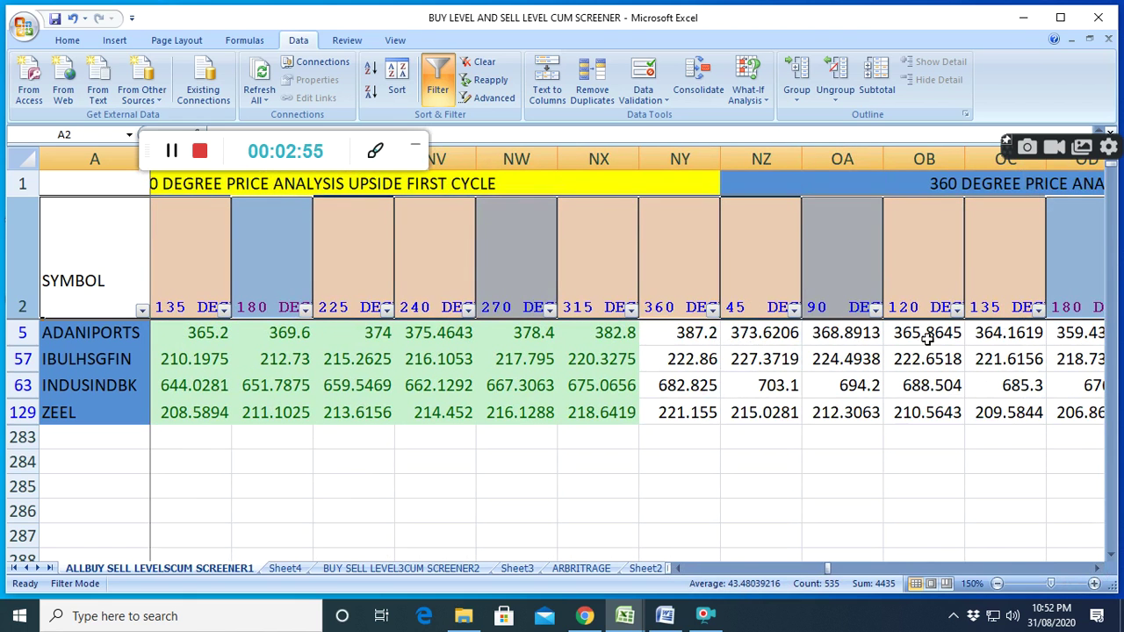
left_click(1099, 571)
left_click(1099, 571)
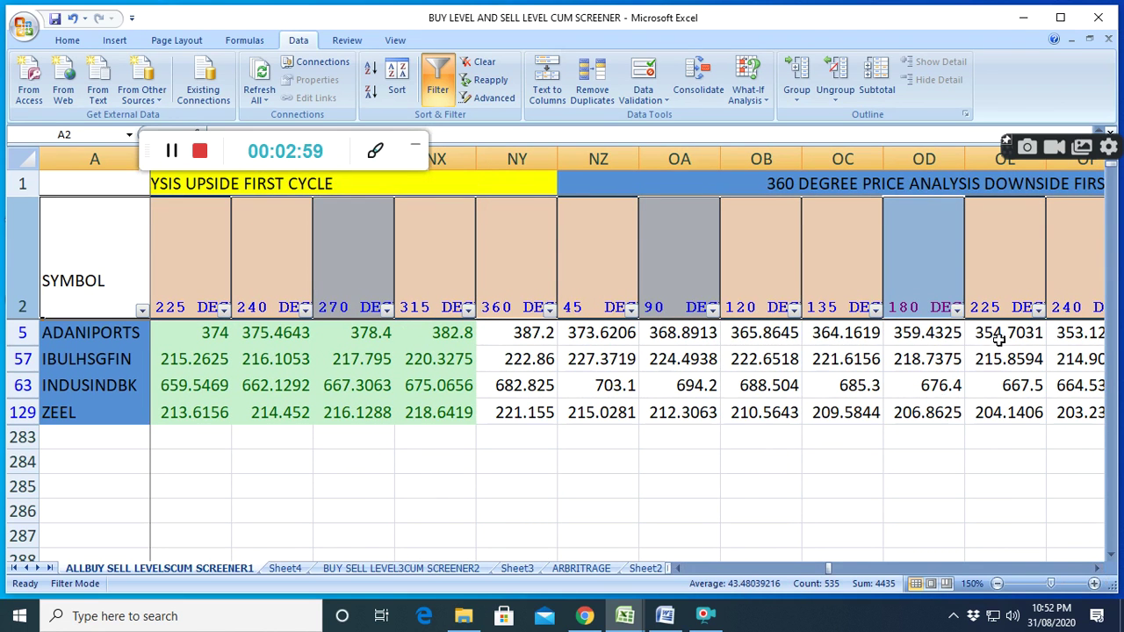
left_click(1099, 569)
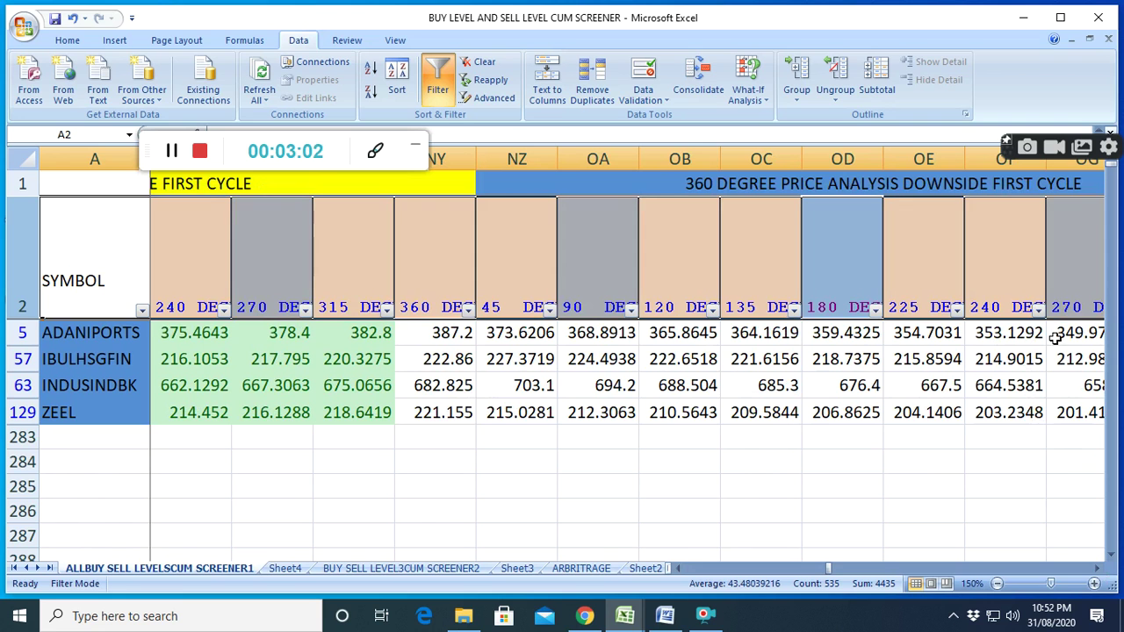
left_click(1097, 570)
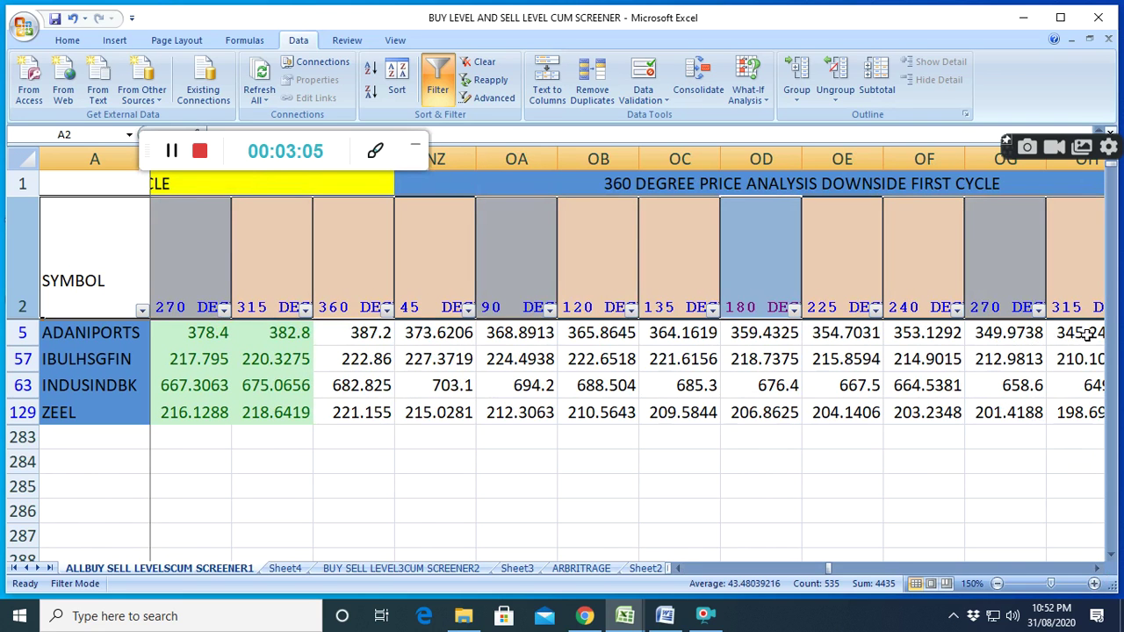
- Review the first cycle again from the upside 45 degree column to the downside 360 degree column
left_click_drag(829, 574, 825, 573)
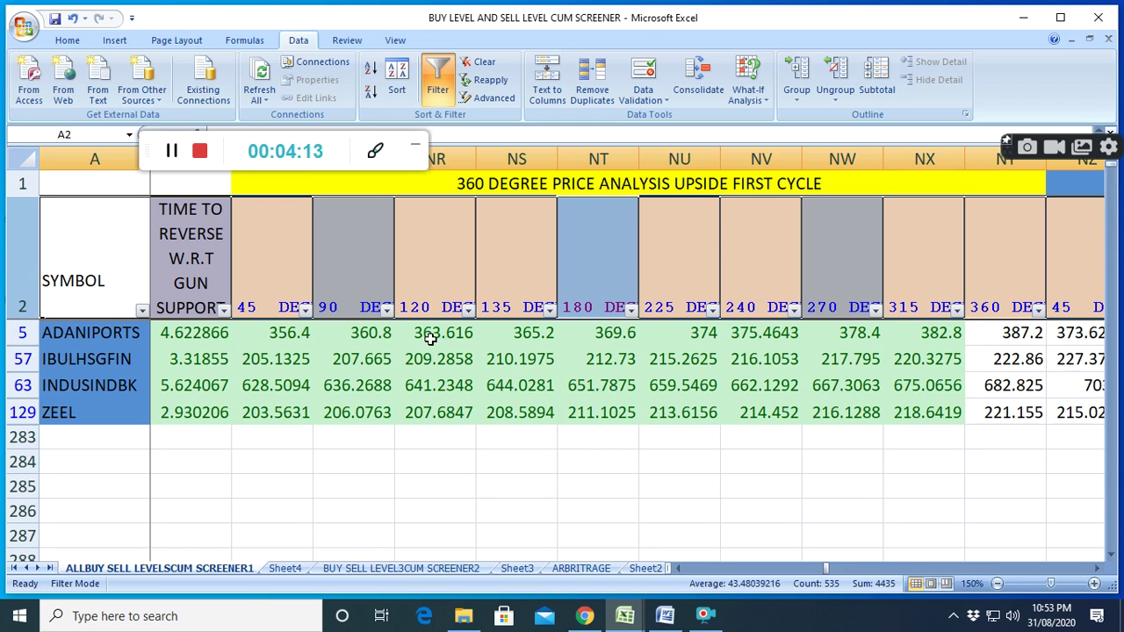
left_click(1097, 569)
left_click(1096, 569)
left_click(1096, 569)
left_click(1096, 569)
left_click(1097, 569)
left_click(1097, 569)
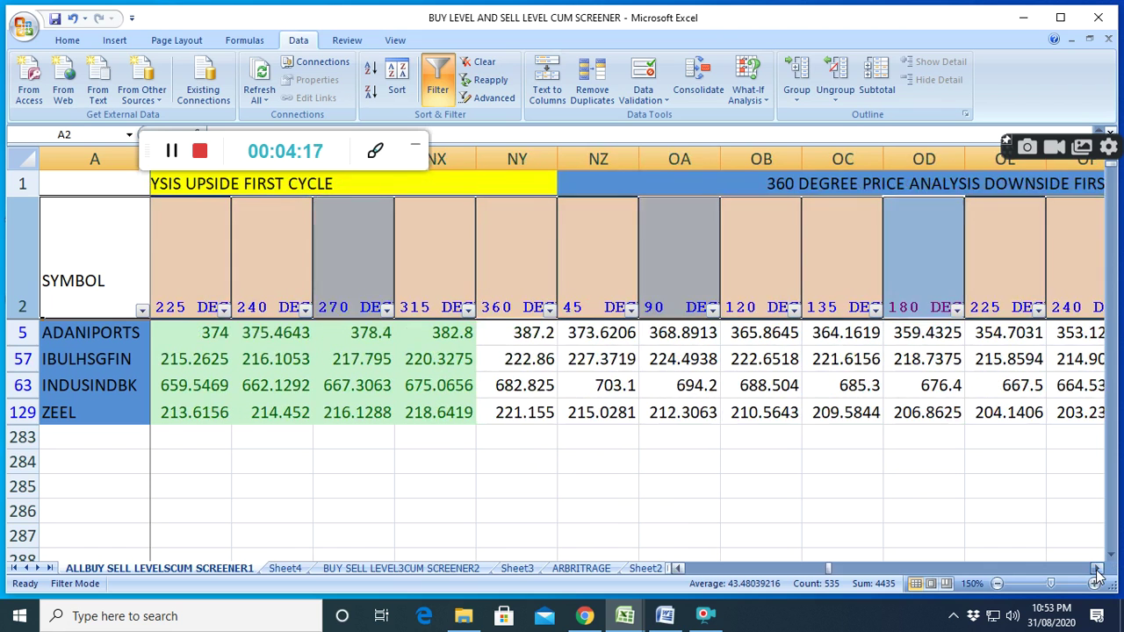
left_click(1096, 569)
left_click(1096, 568)
left_click(1097, 569)
left_click(1096, 568)
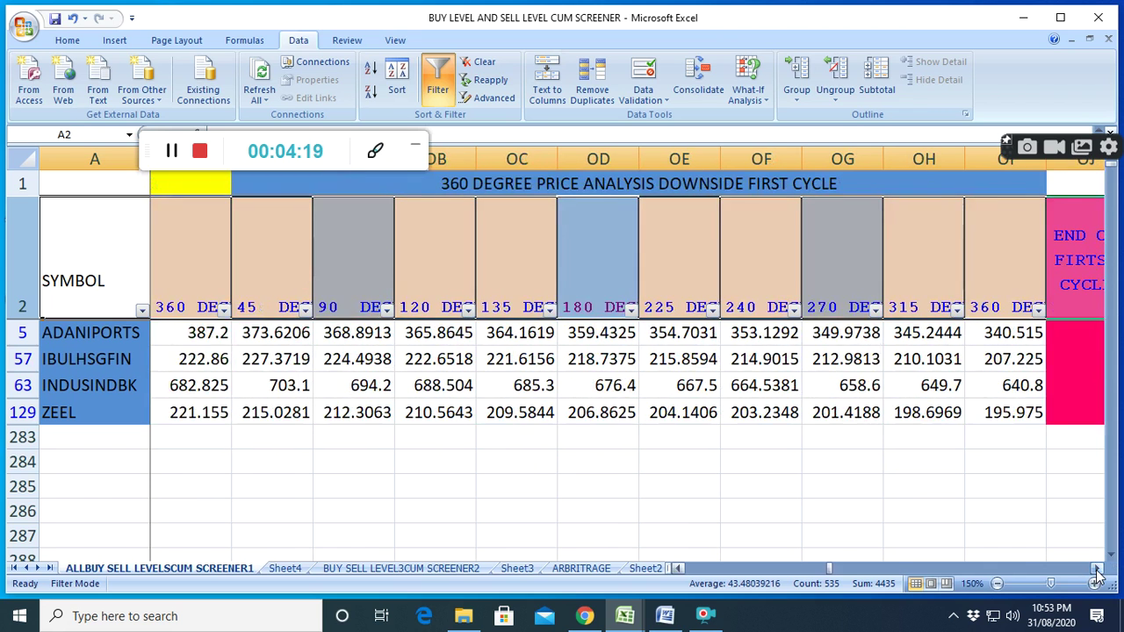
- Examine the 360 degree price analysis upside second cycle levels, from 1 + 45 to 1 + 360 degrees
left_click(1096, 569)
left_click(1096, 569)
left_click(1096, 569)
left_click(1097, 569)
left_click(1097, 569)
left_click(1097, 569)
left_click(1096, 569)
left_click(1096, 569)
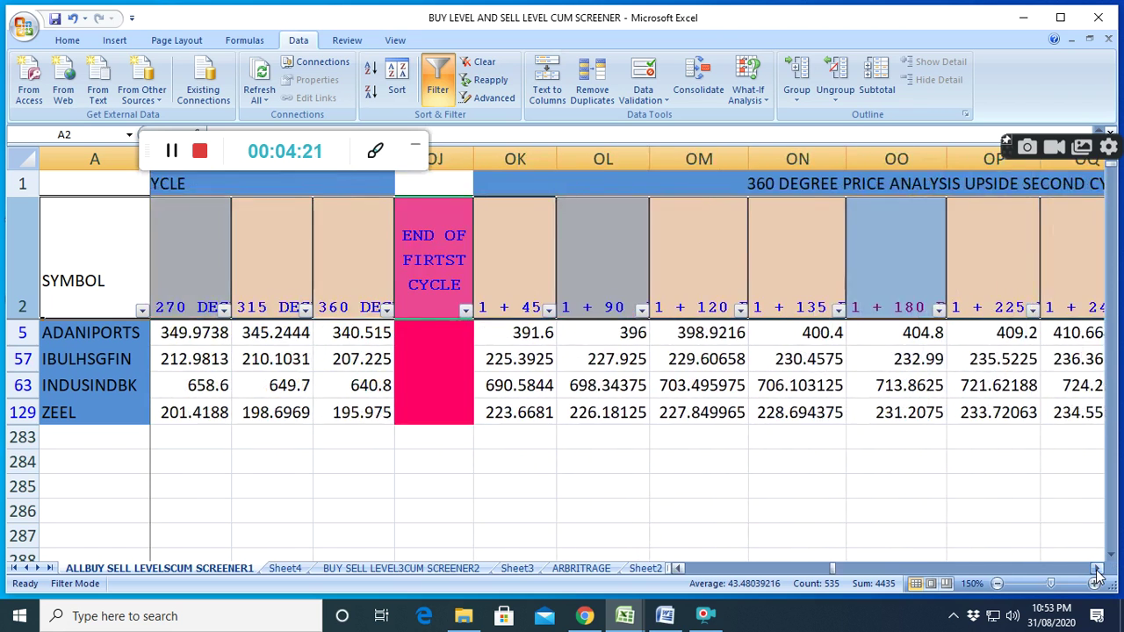
left_click(1097, 569)
left_click(1096, 568)
left_click(1096, 569)
left_click(1097, 569)
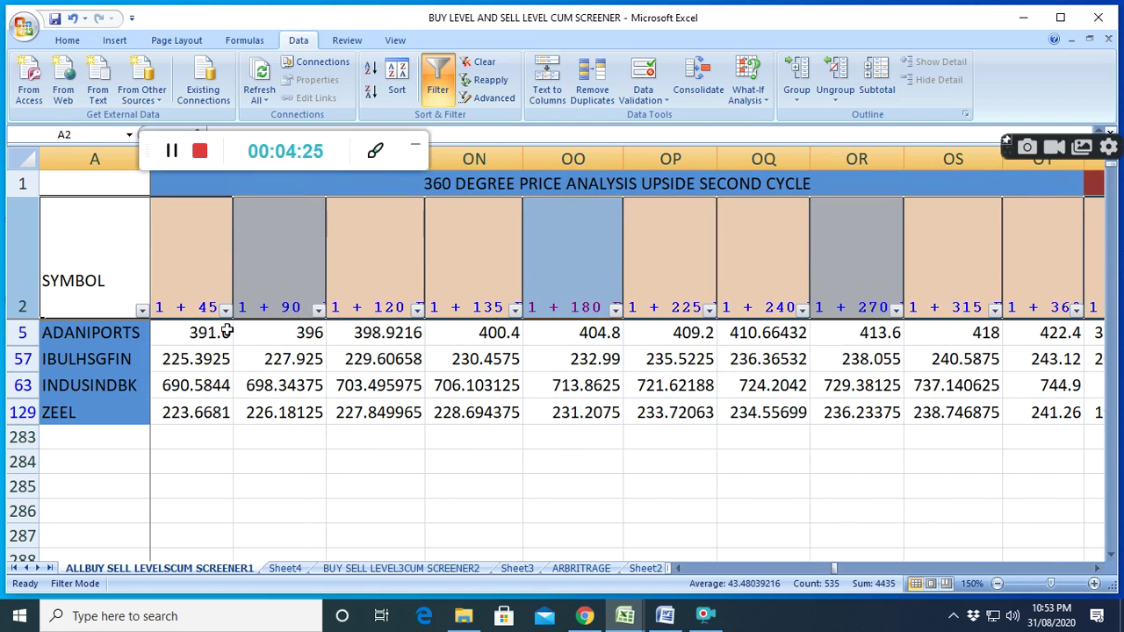
- Examine the 360 degree price analysis downside second cycle levels for the filtered symbols
left_click(1096, 569)
left_click(1096, 569)
left_click(1096, 569)
left_click(1097, 569)
left_click(1097, 568)
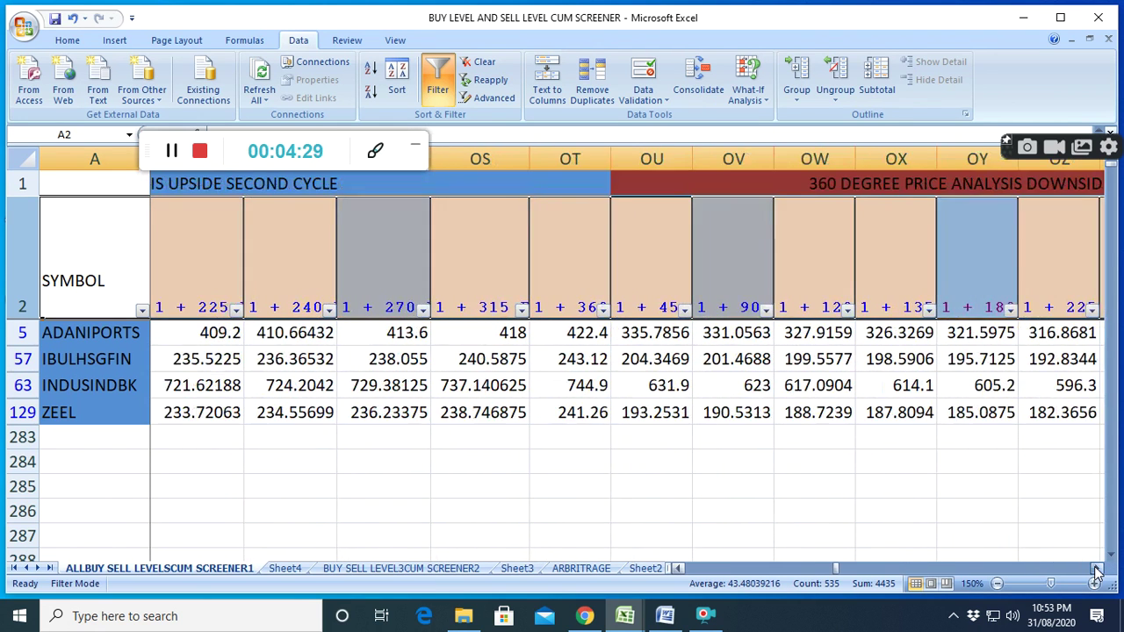
left_click(1096, 569)
left_click(1096, 569)
left_click(1096, 569)
left_click(1097, 569)
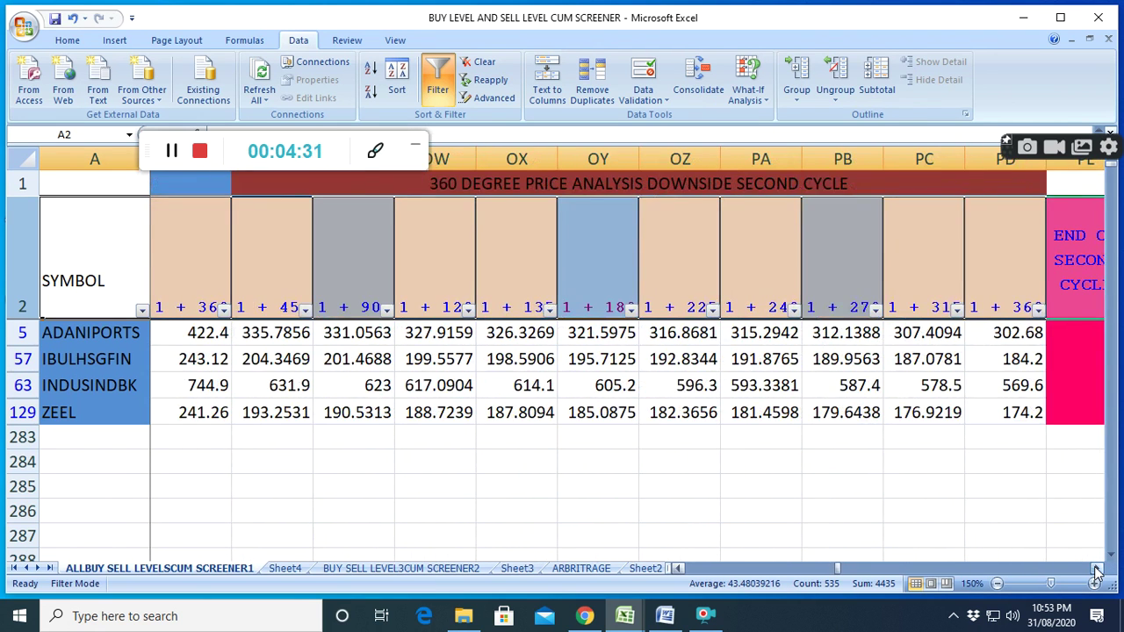
- Look through the 360 degree price analysis third cycle levels up to the END OF THIRD CYCLE column
left_click(1097, 569)
left_click(1096, 569)
left_click(1097, 569)
left_click(1096, 569)
left_click(1096, 569)
left_click(1097, 568)
left_click(1097, 569)
left_click(1096, 569)
left_click(1097, 569)
left_click(1096, 569)
left_click(1096, 569)
left_click(1097, 569)
left_click(1097, 569)
left_click(1096, 569)
left_click(1097, 569)
left_click(1096, 569)
left_click(1096, 569)
left_click(1096, 569)
left_click(1096, 569)
left_click(1096, 569)
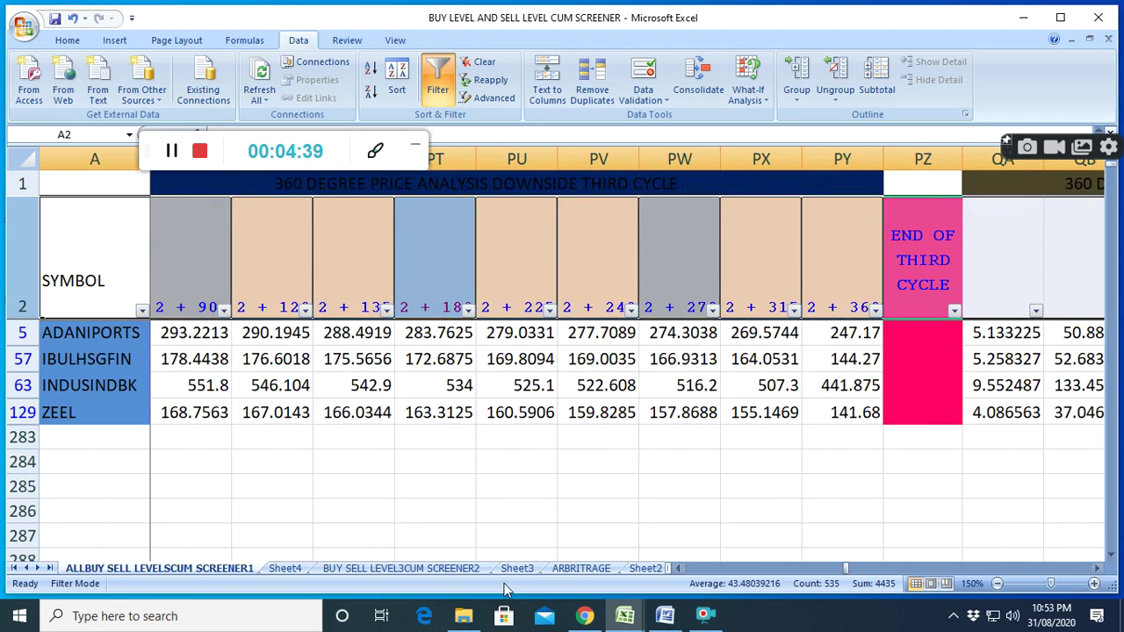
- Open the INSIDE THE BAR WITH NR7 worksheet
left_click(657, 568)
left_click(659, 568)
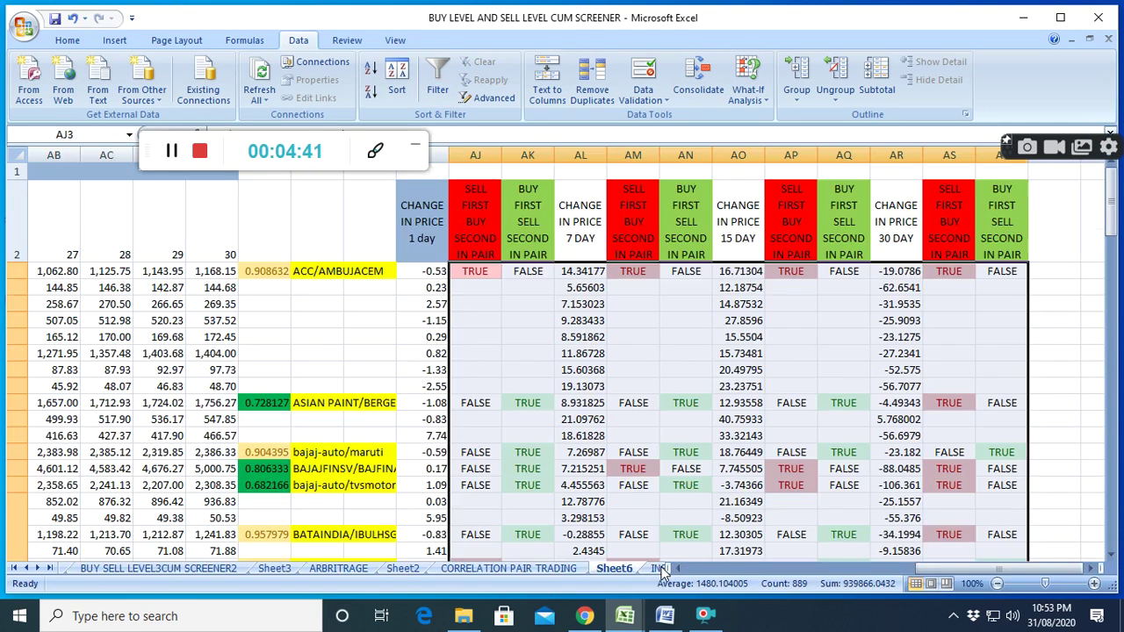
left_click(663, 570)
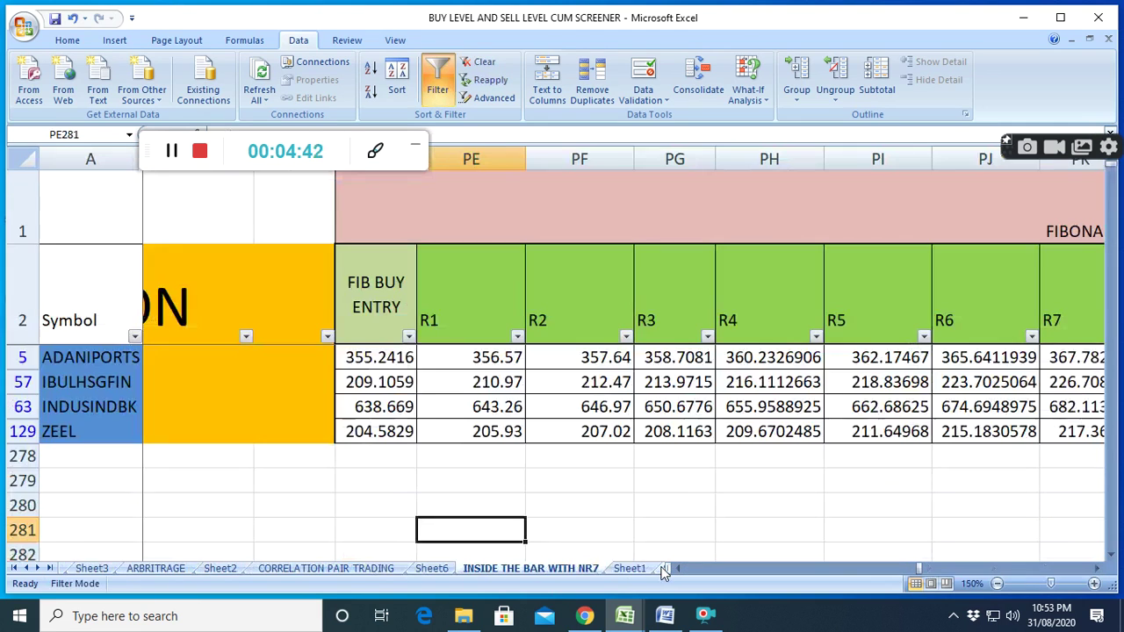
- Examine the Fibonacci levels based on daily volatility, covering the buy entry with R1 to R9 and the sell entry with S1 to S9
left_click(1099, 571)
left_click(1099, 571)
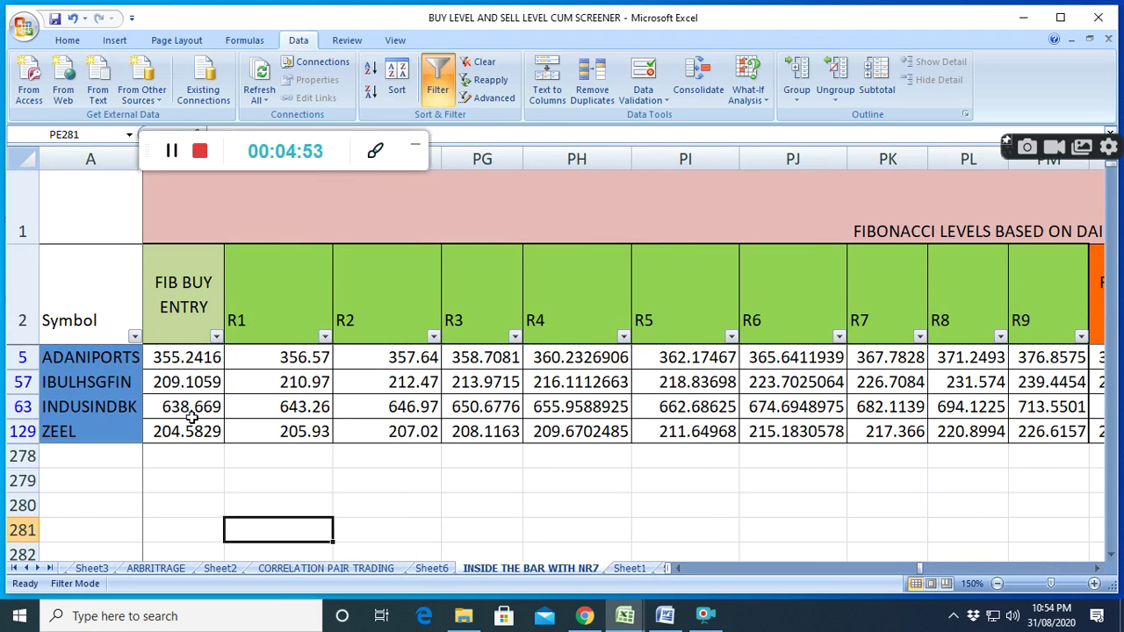
left_click(1098, 568)
left_click(1098, 569)
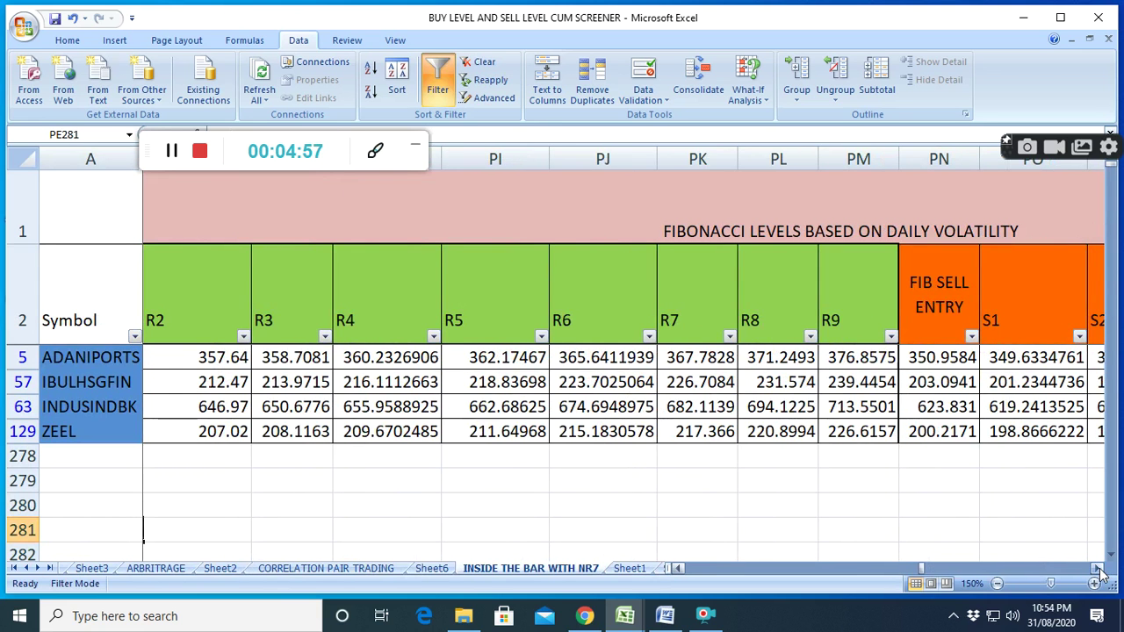
left_click(1099, 569)
left_click(1098, 569)
left_click(1098, 569)
left_click(1099, 569)
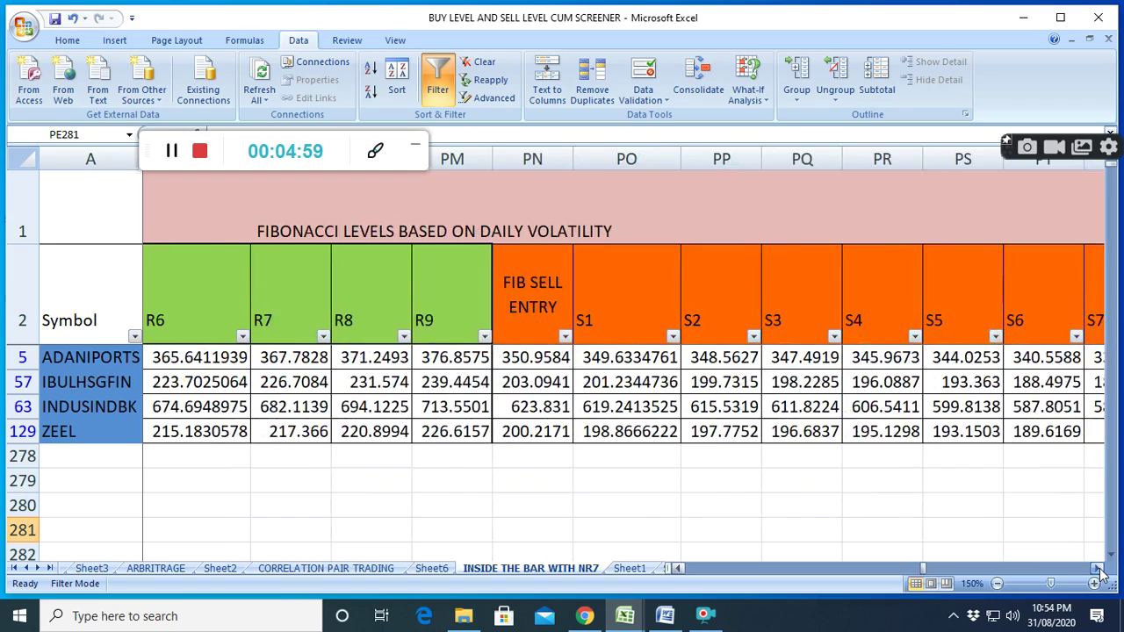
left_click(1098, 569)
left_click(1098, 569)
left_click(1099, 569)
left_click(1099, 569)
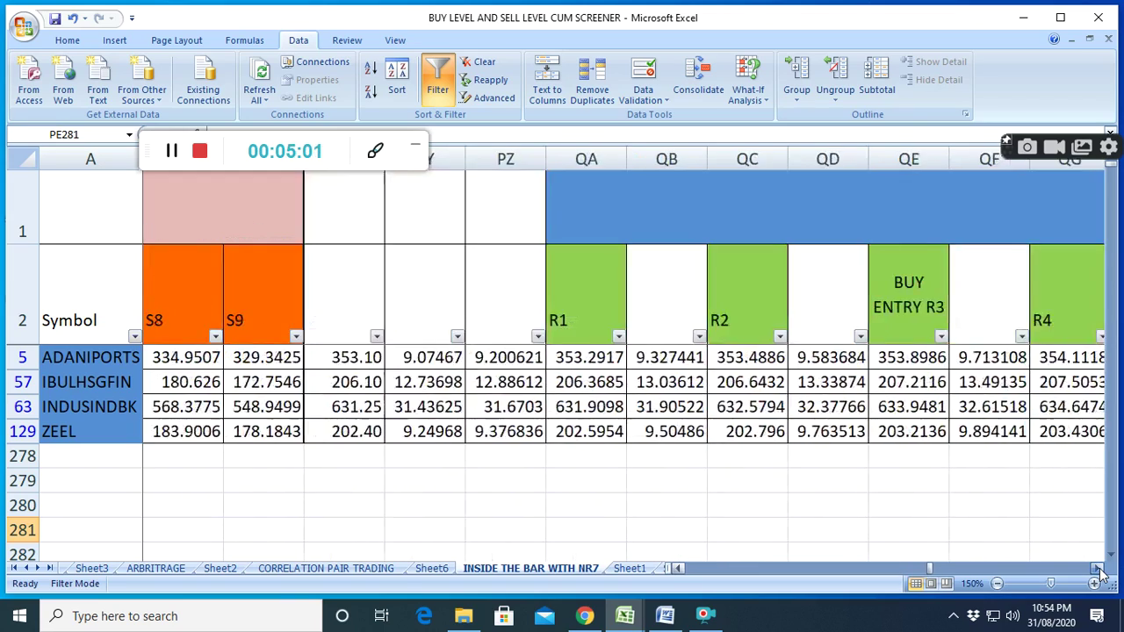
- Examine the volatility levels in the blue section, including buy entry R3, sell entry S3 and the supports through S11
left_click(1098, 569)
left_click(1099, 569)
left_click(1098, 569)
left_click(1098, 568)
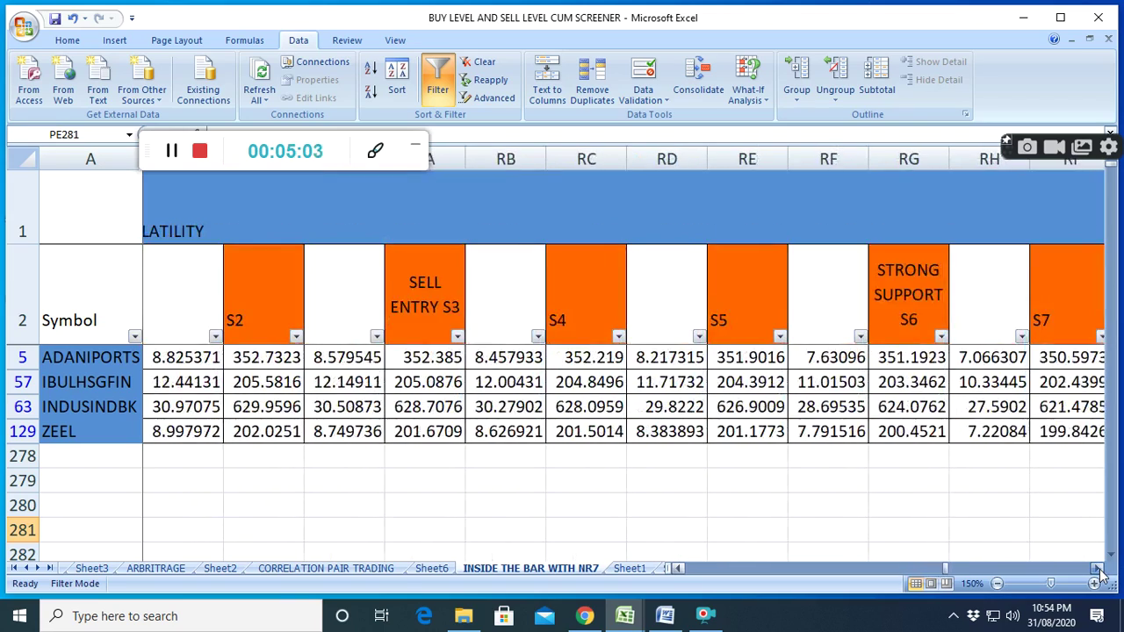
left_click(1098, 569)
left_click(1098, 569)
left_click(1098, 569)
left_click(1099, 569)
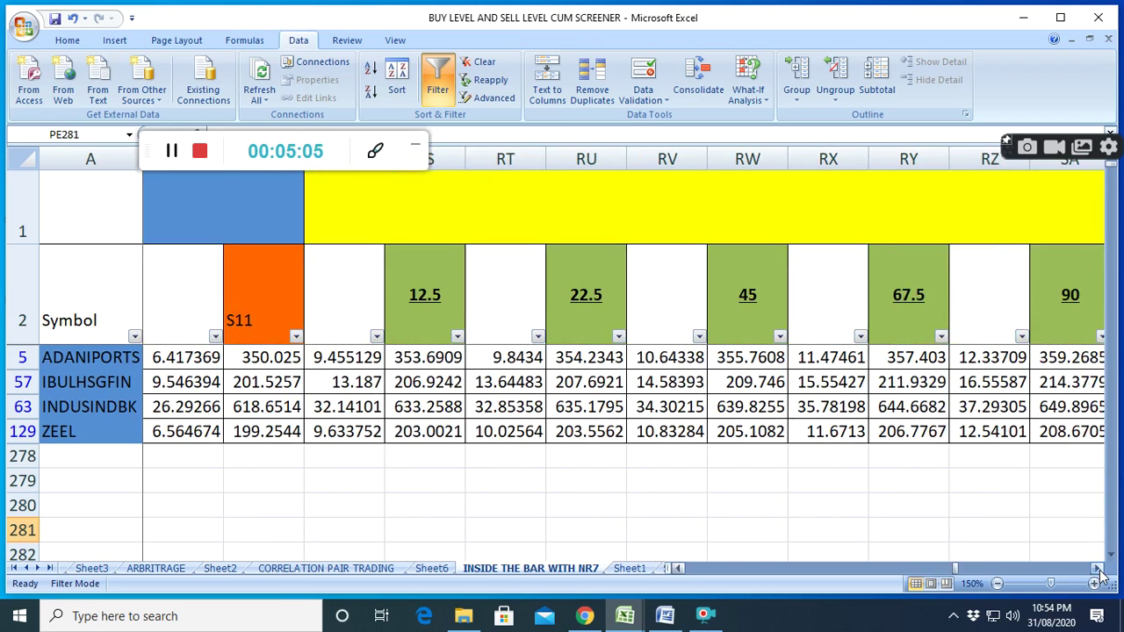
- Examine the degree-based price levels in the yellow section, from the green 12.5 column to the red 360 column
left_click(1098, 569)
left_click(1098, 569)
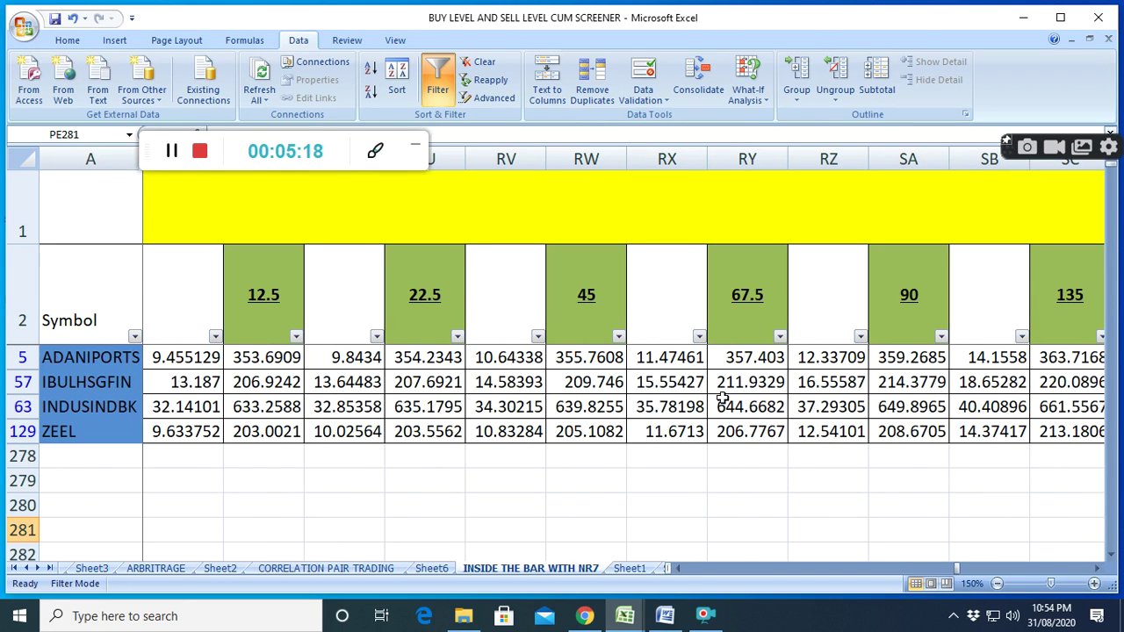
left_click(1098, 568)
left_click(1098, 568)
left_click(1097, 569)
left_click(1098, 568)
left_click(1097, 568)
left_click(1097, 568)
left_click(1097, 568)
left_click(1097, 568)
left_click(1098, 568)
left_click(1097, 568)
left_click(1098, 568)
left_click(1097, 568)
left_click(1097, 568)
left_click(1097, 568)
left_click(1098, 568)
left_click(1098, 568)
left_click(1097, 569)
left_click(1097, 568)
left_click(1097, 568)
left_click(1097, 568)
left_click(1098, 568)
left_click(1098, 568)
left_click(1097, 568)
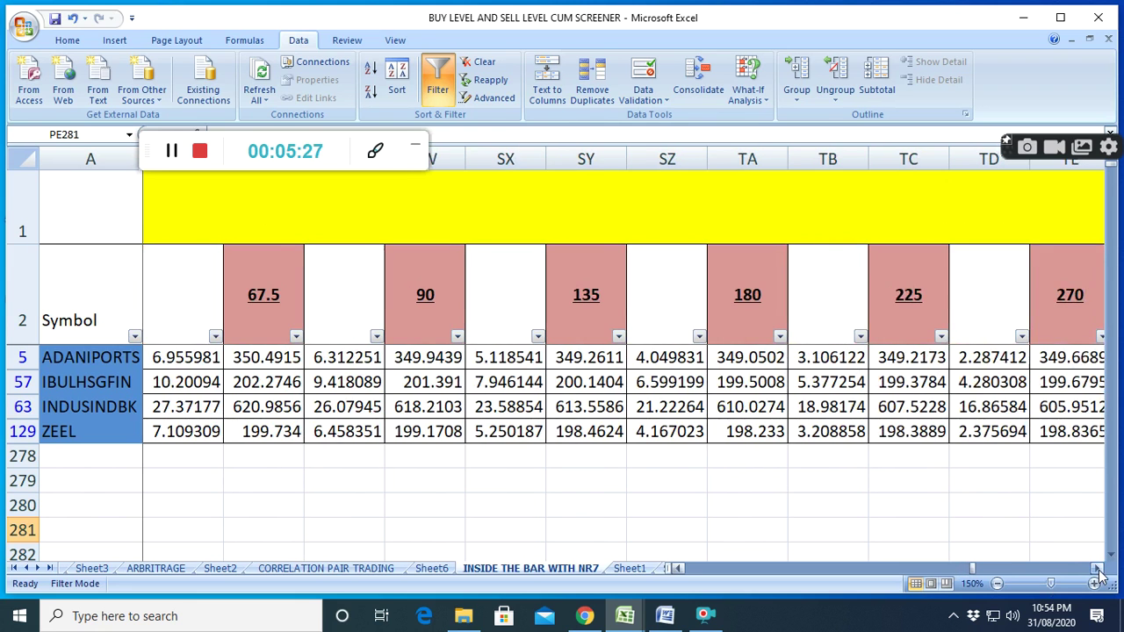
left_click(1097, 568)
left_click(1098, 568)
left_click(1097, 568)
left_click(1097, 568)
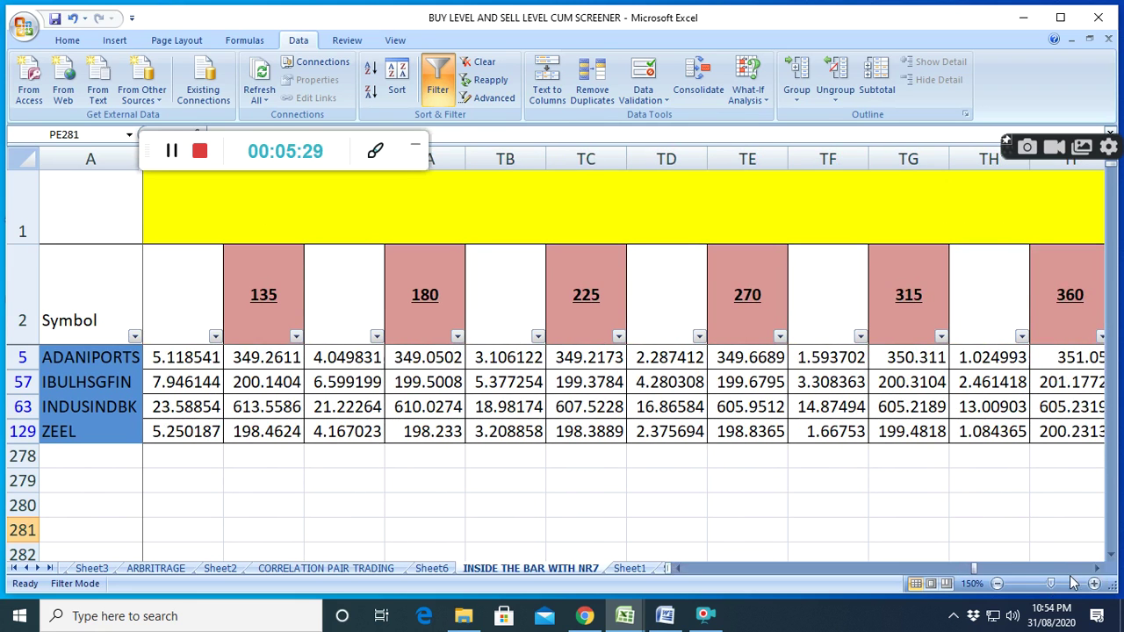
- Return to the FIB BUY ENTRY columns and remove the filter from the INSIDE THE BAR WITH NR7 worksheet
left_click(1098, 568)
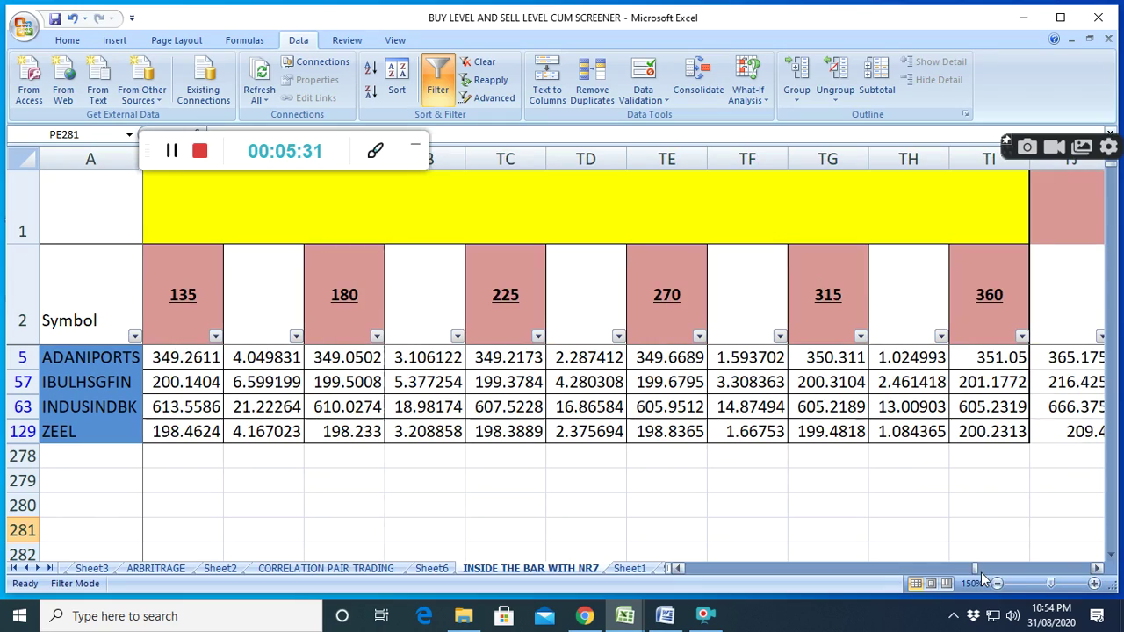
left_click_drag(974, 569, 917, 583)
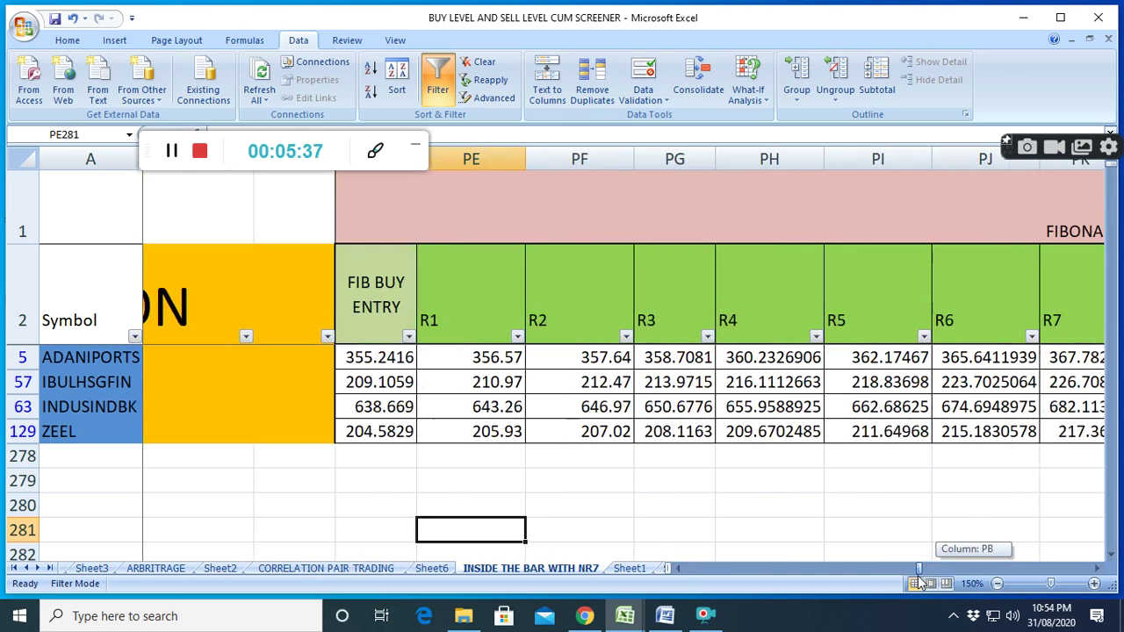
left_click(1097, 568)
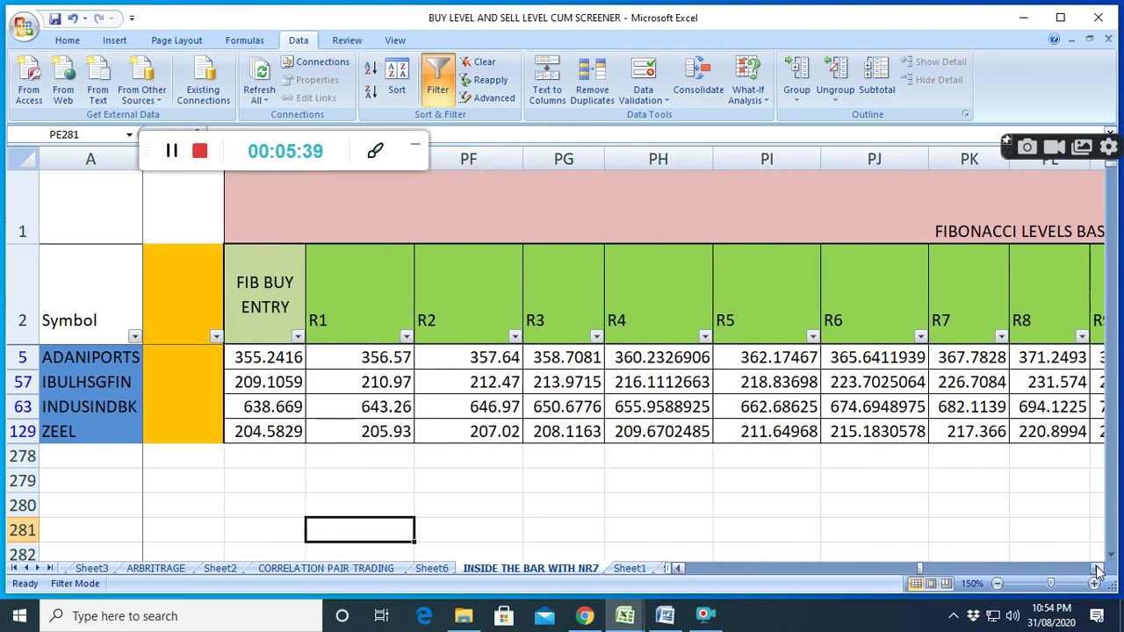
left_click(1096, 568)
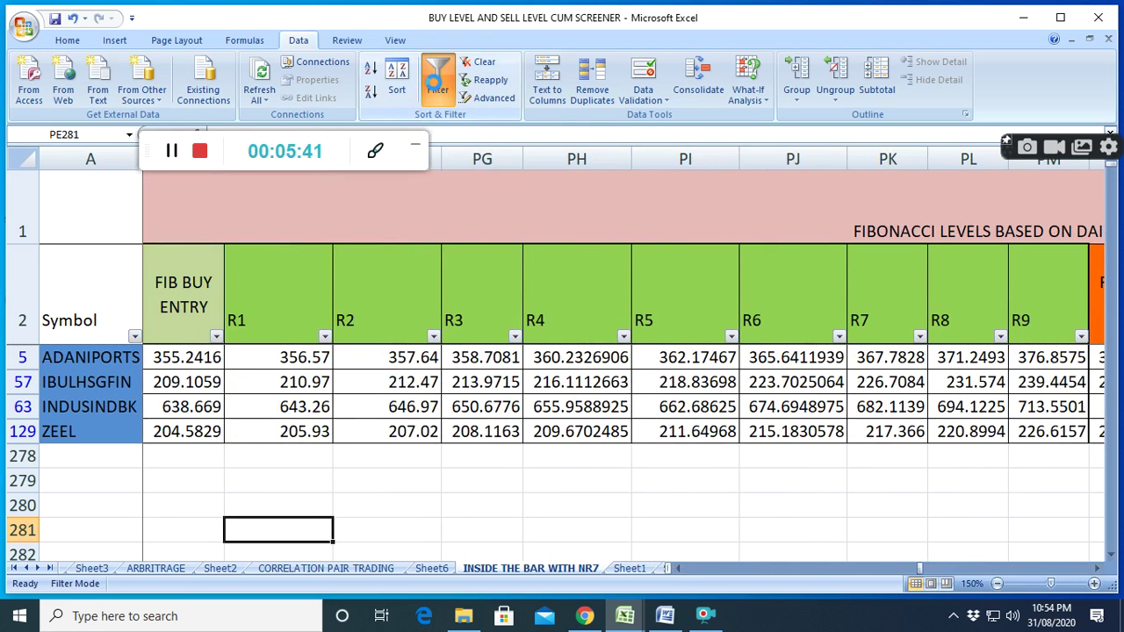
left_click(437, 84)
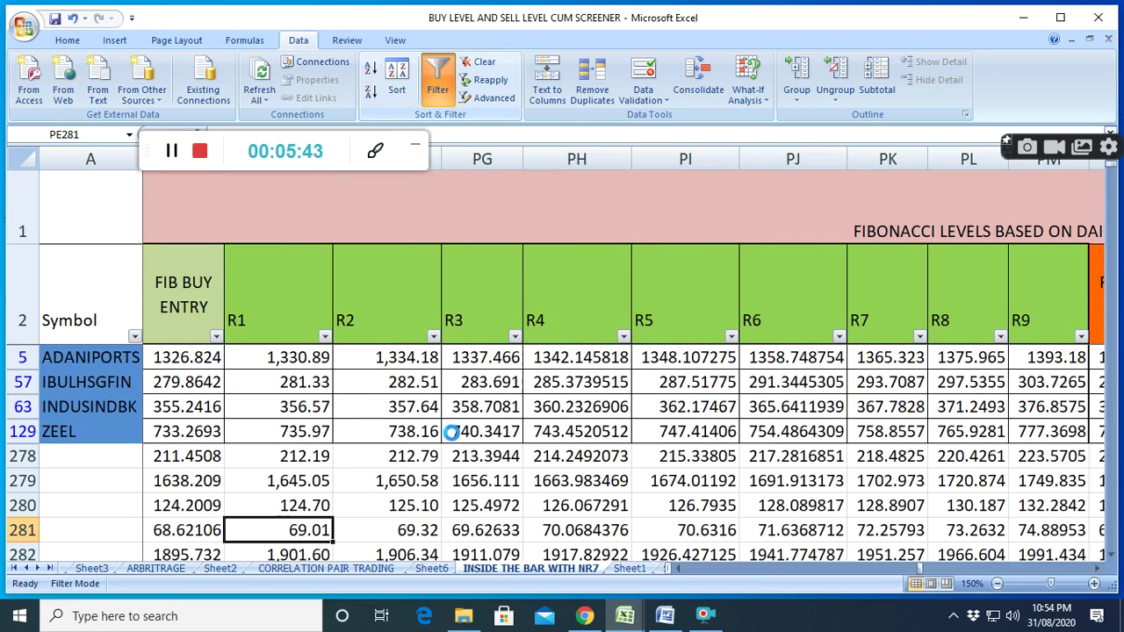
- Examine the commodity rows, and the BANKNIFTY and NIFTY rows from the Fibonacci levels across to the 360 column
scroll(450, 439, "down", 20)
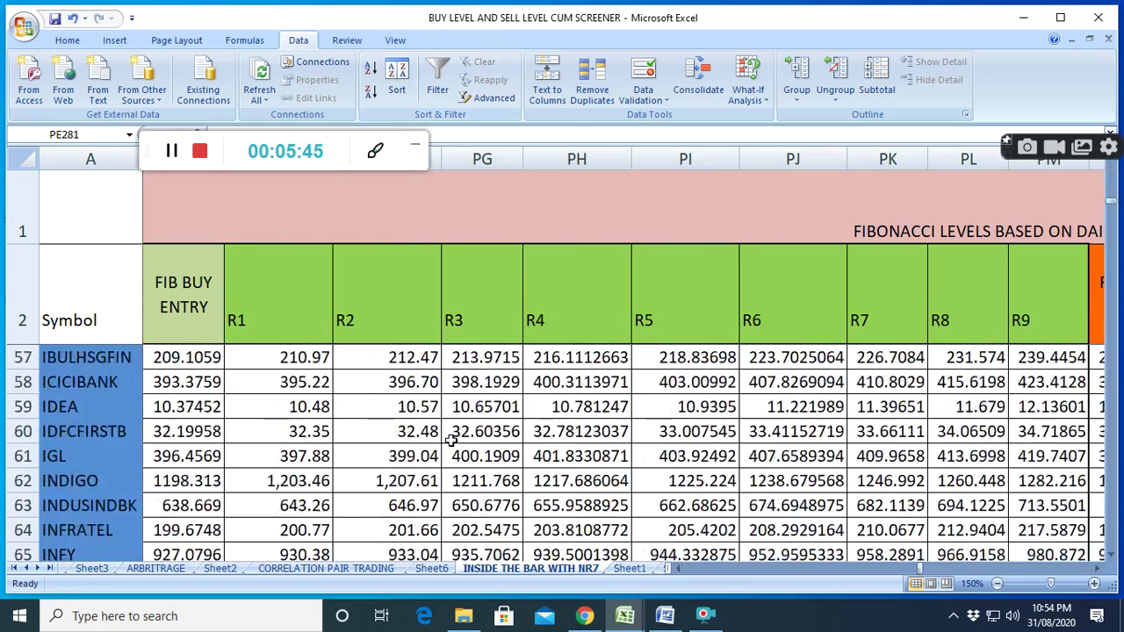
scroll(451, 439, "down", 20)
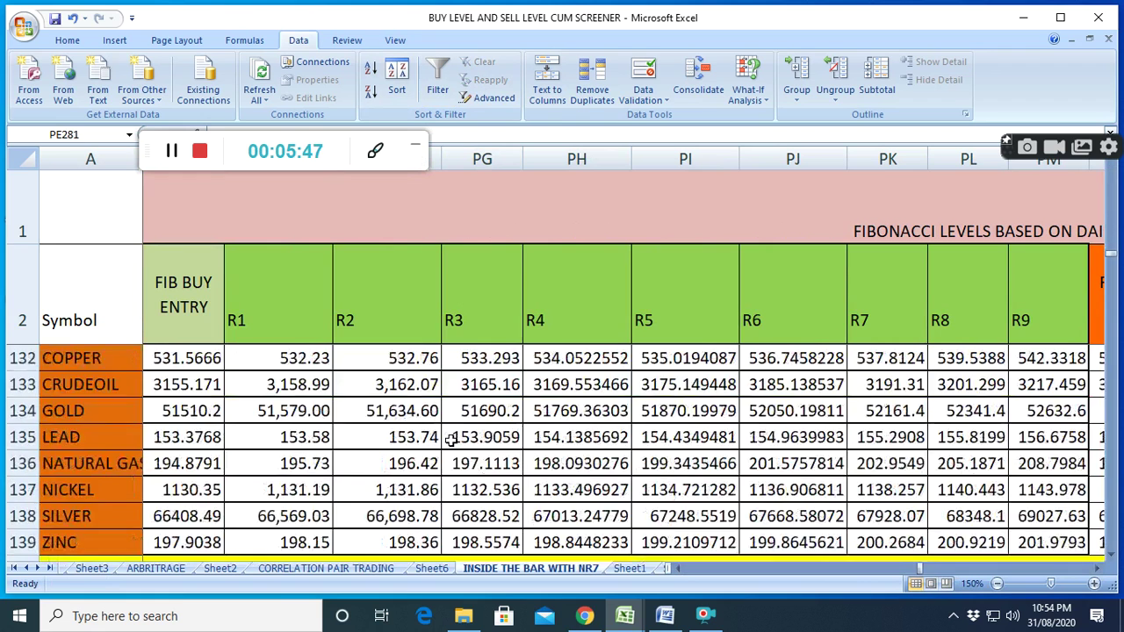
scroll(450, 439, "down", 2)
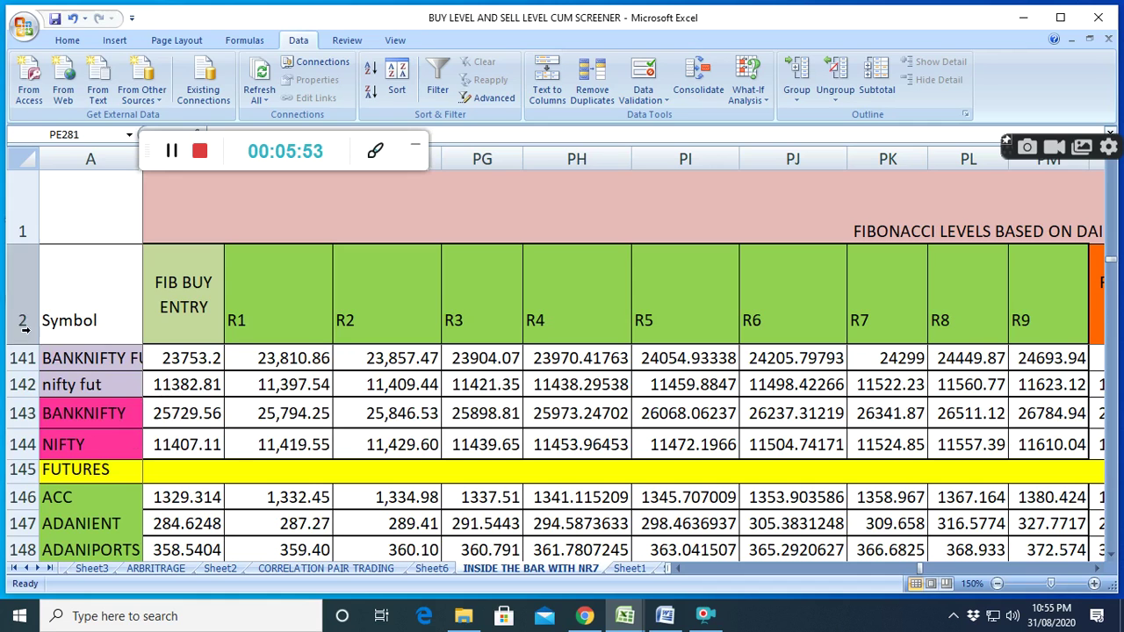
left_click(1097, 571)
left_click(1098, 571)
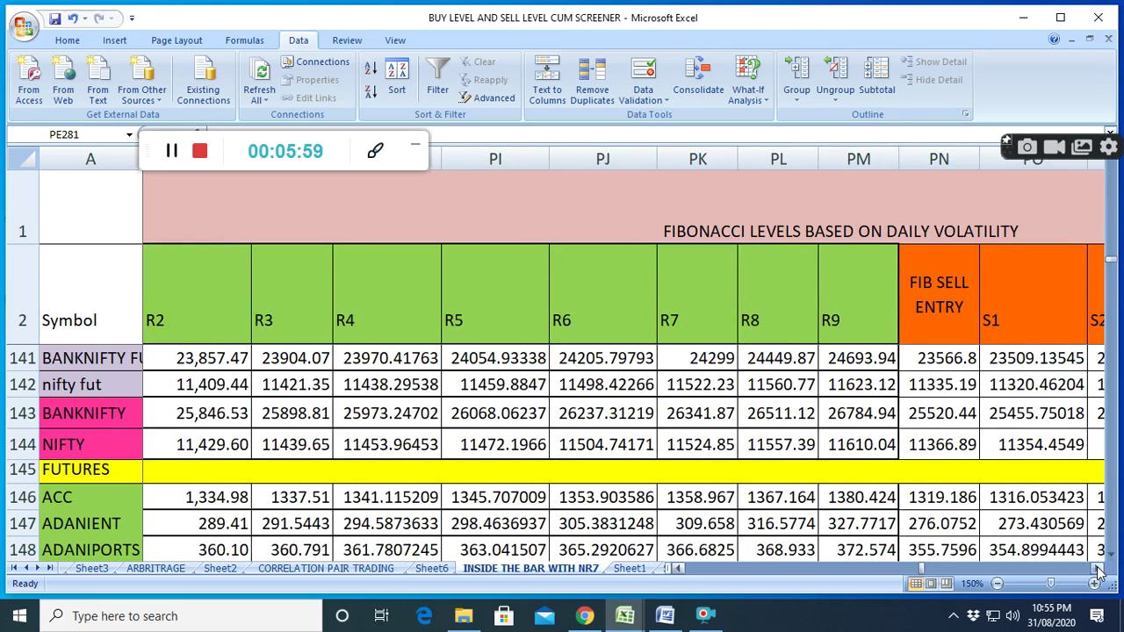
left_click(1097, 572)
left_click(1098, 571)
left_click(1097, 571)
left_click(1097, 572)
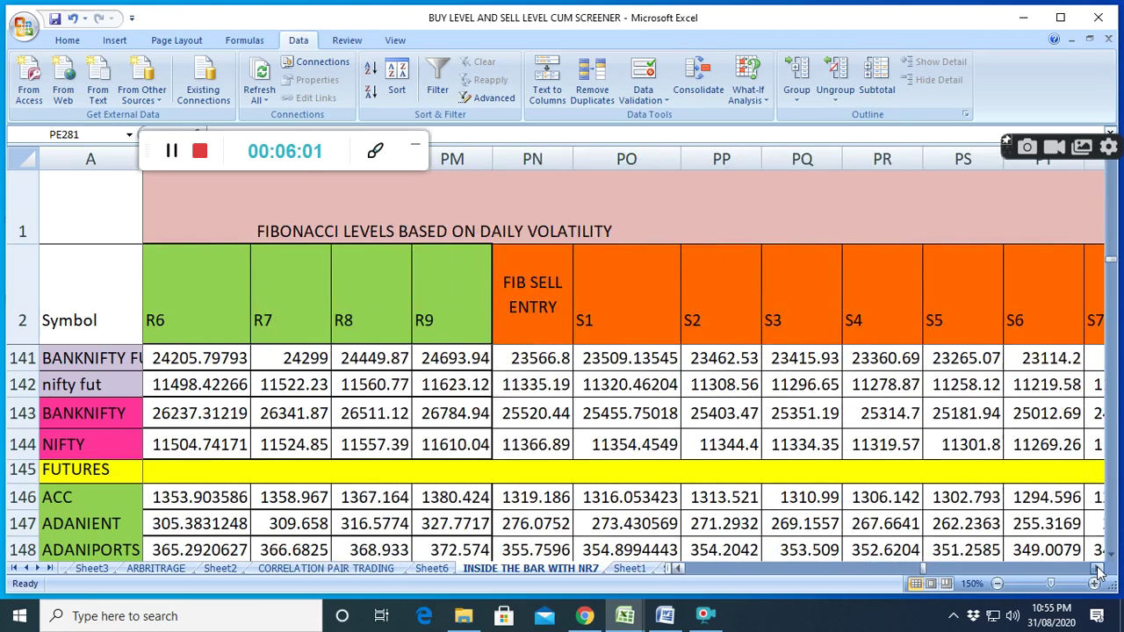
left_click(1098, 572)
left_click(1098, 572)
left_click(1097, 571)
left_click(1097, 572)
left_click_drag(1097, 571, 1095, 575)
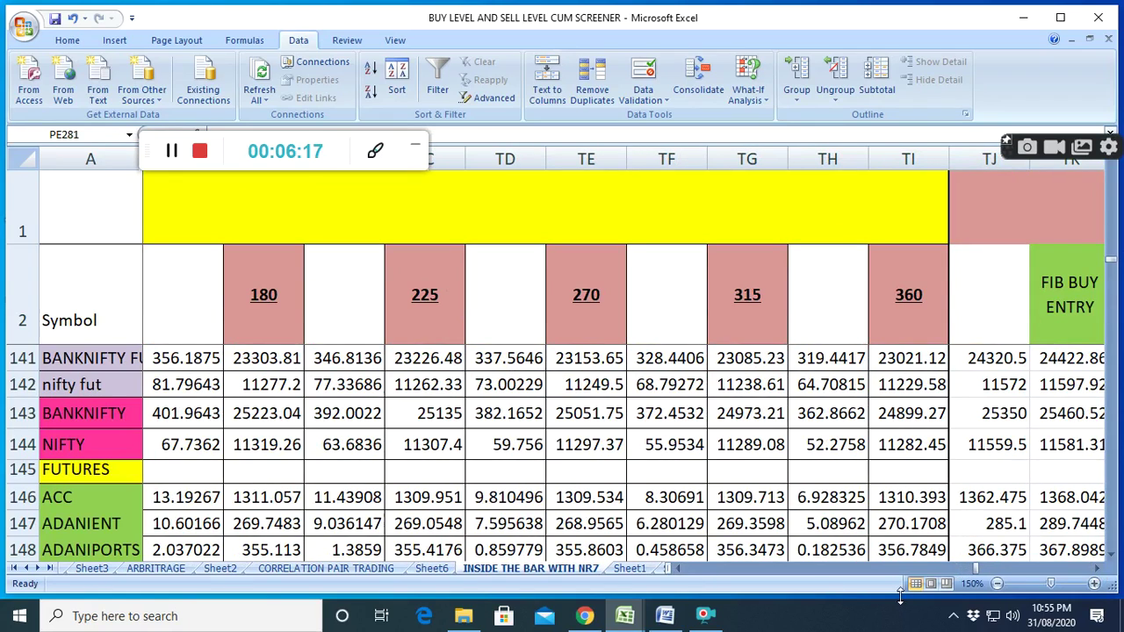
- Examine the Fibonacci buy entry and resistance levels of the FUTURES stocks at 180% zoom, from ACC down to CANBK
left_click_drag(980, 567, 930, 583)
left_click(1096, 568)
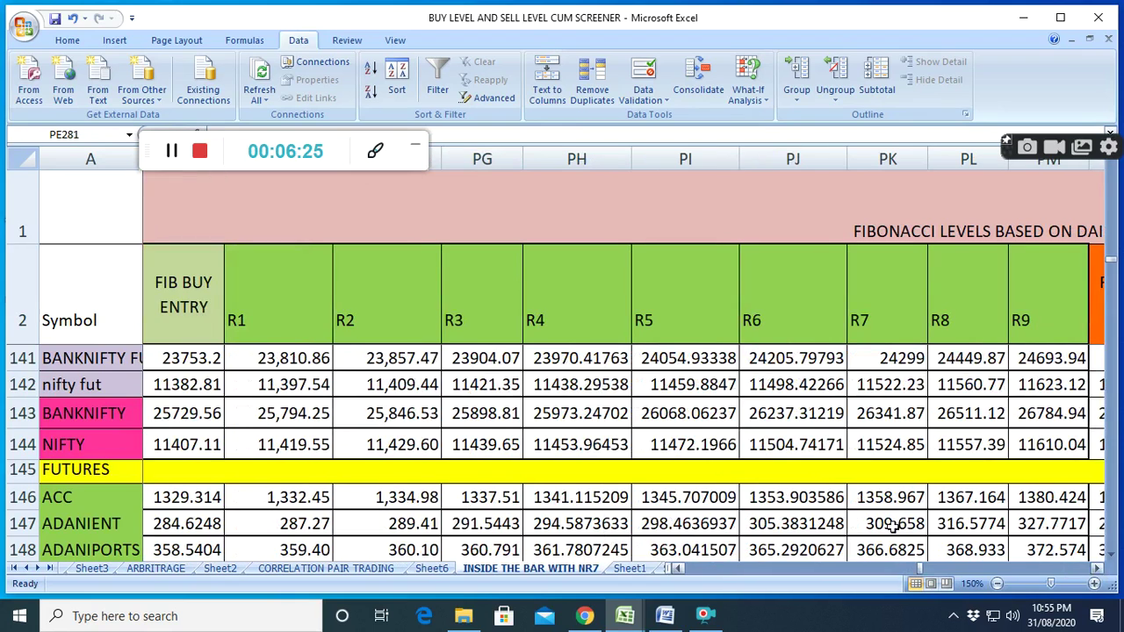
scroll(307, 402, "down", 2)
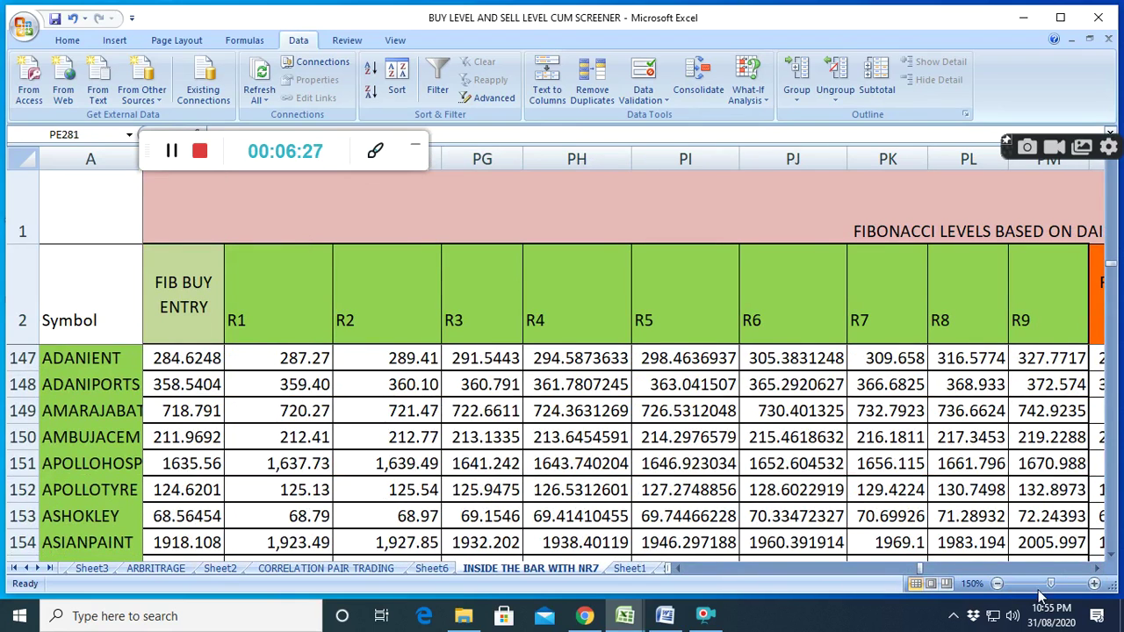
left_click(1094, 584)
left_click(1094, 584)
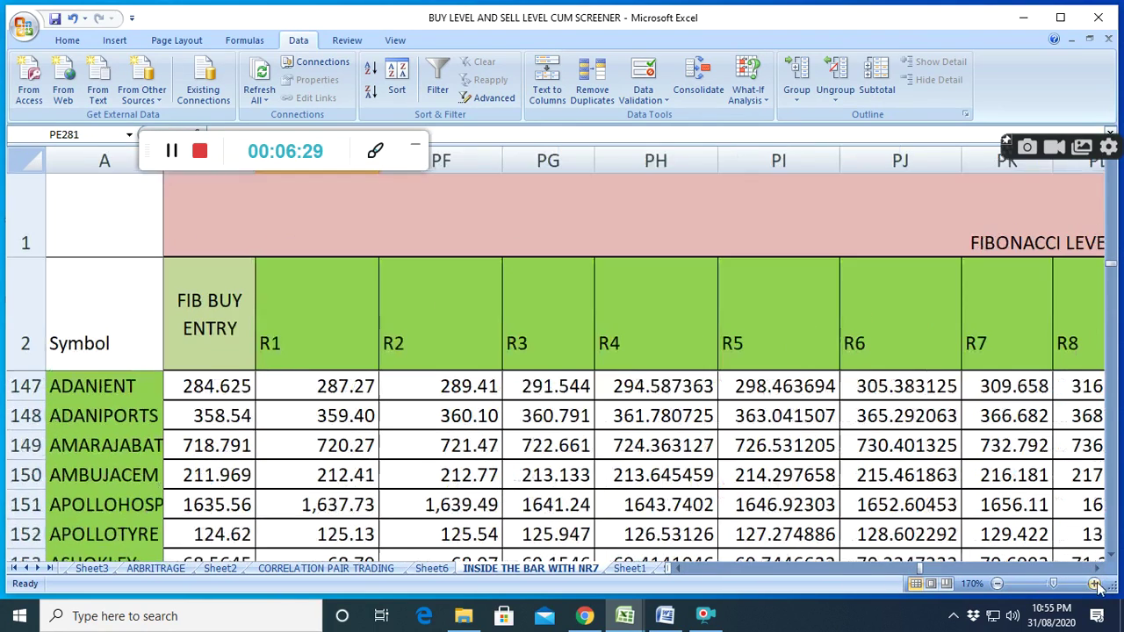
left_click(1094, 584)
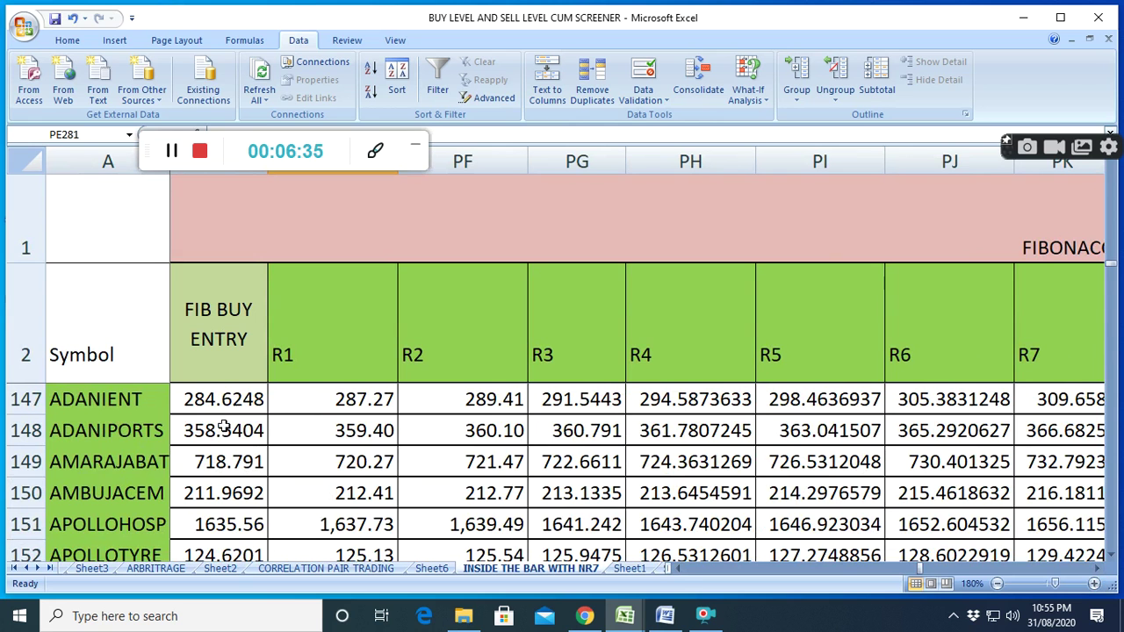
scroll(132, 428, "up", 1)
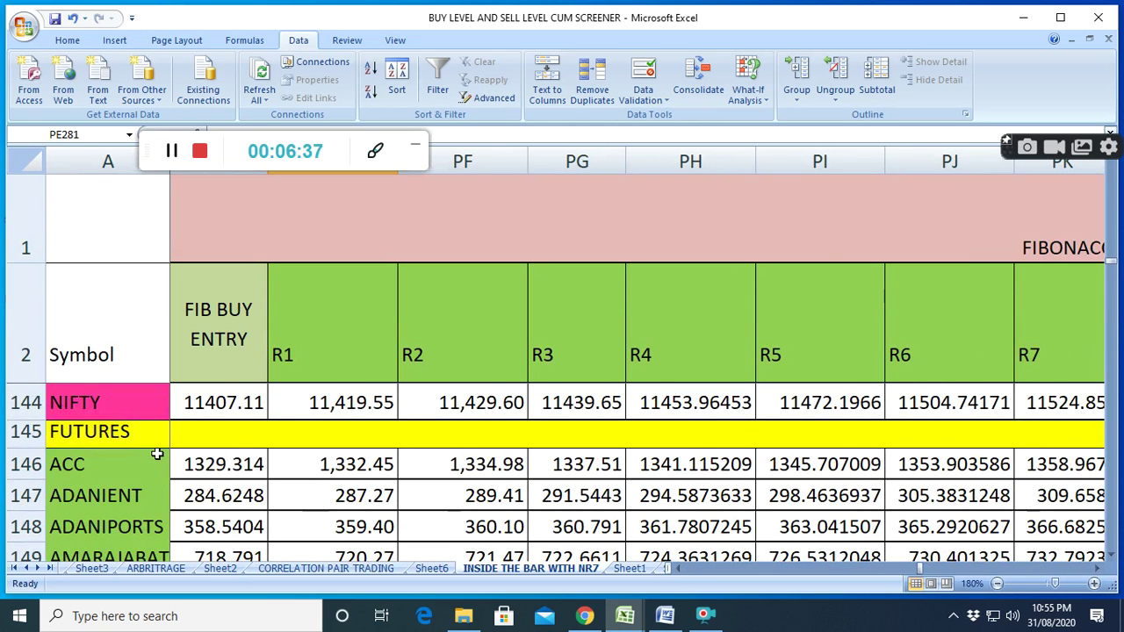
scroll(149, 451, "down", 1)
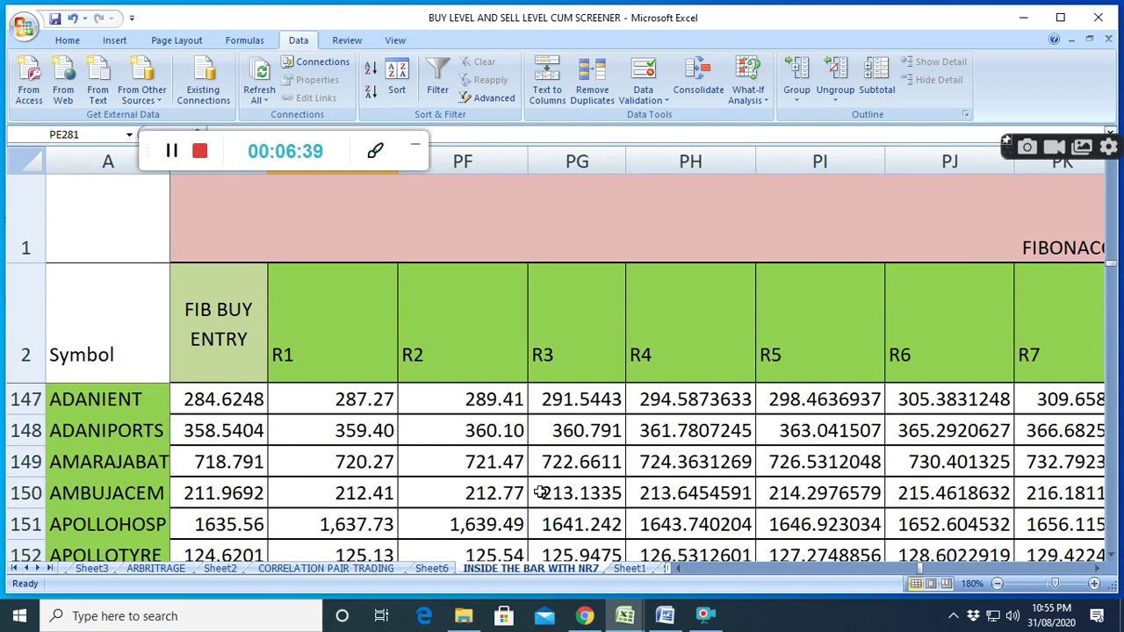
scroll(388, 472, "down", 5)
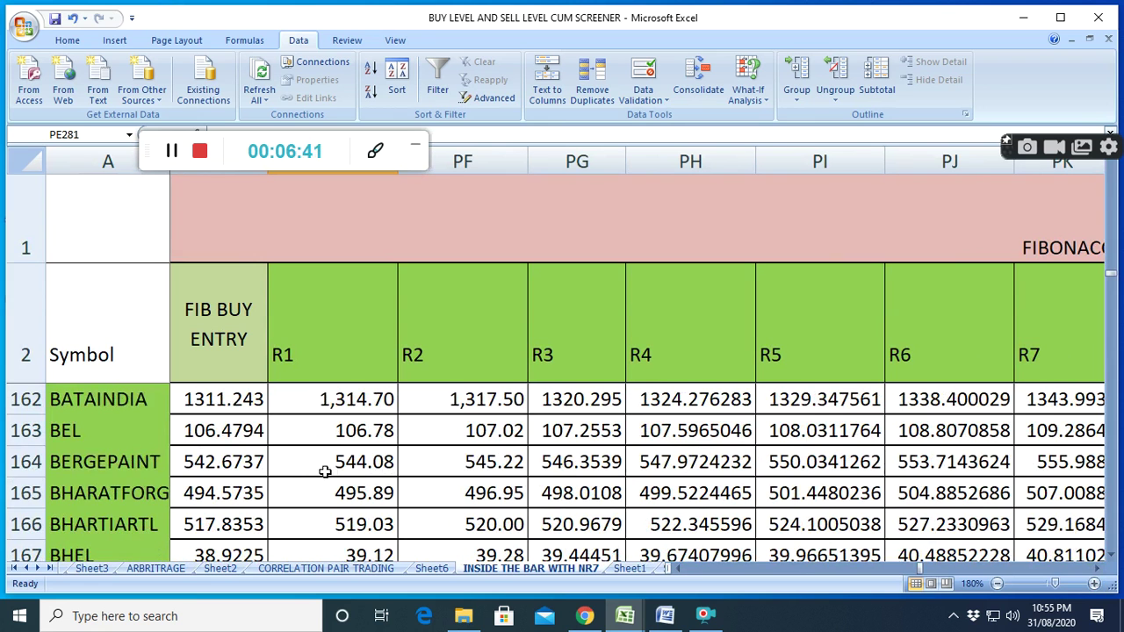
scroll(325, 471, "down", 2)
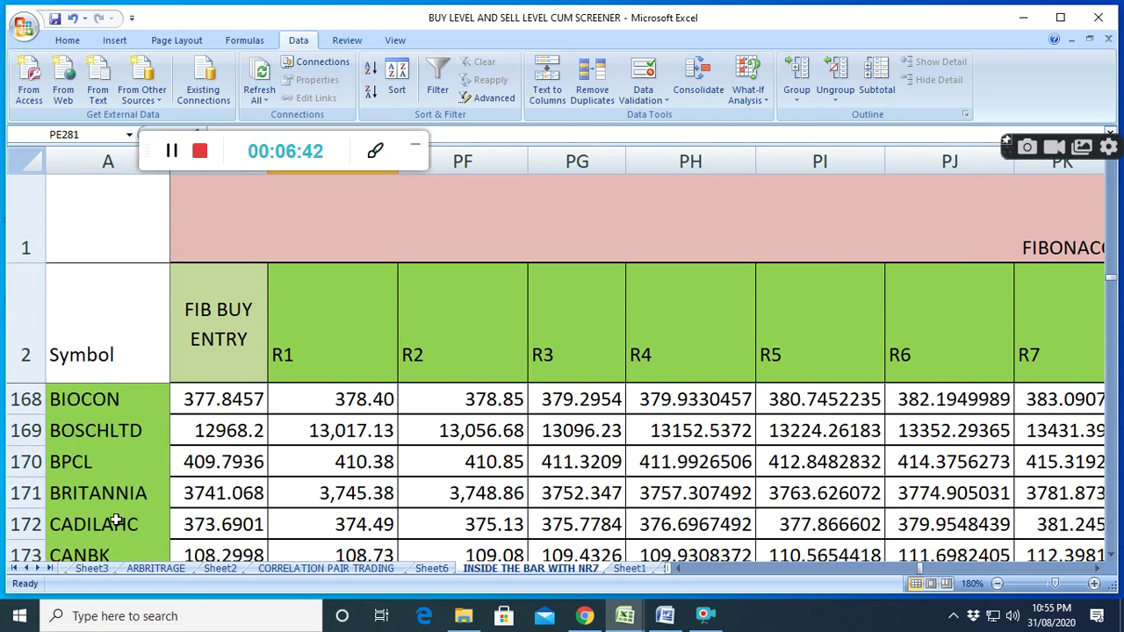
- Examine the remaining resistances, the Fibonacci sell entry and S1 to S9 for the futures stocks from BIOCON to CANBK
left_click(1098, 570)
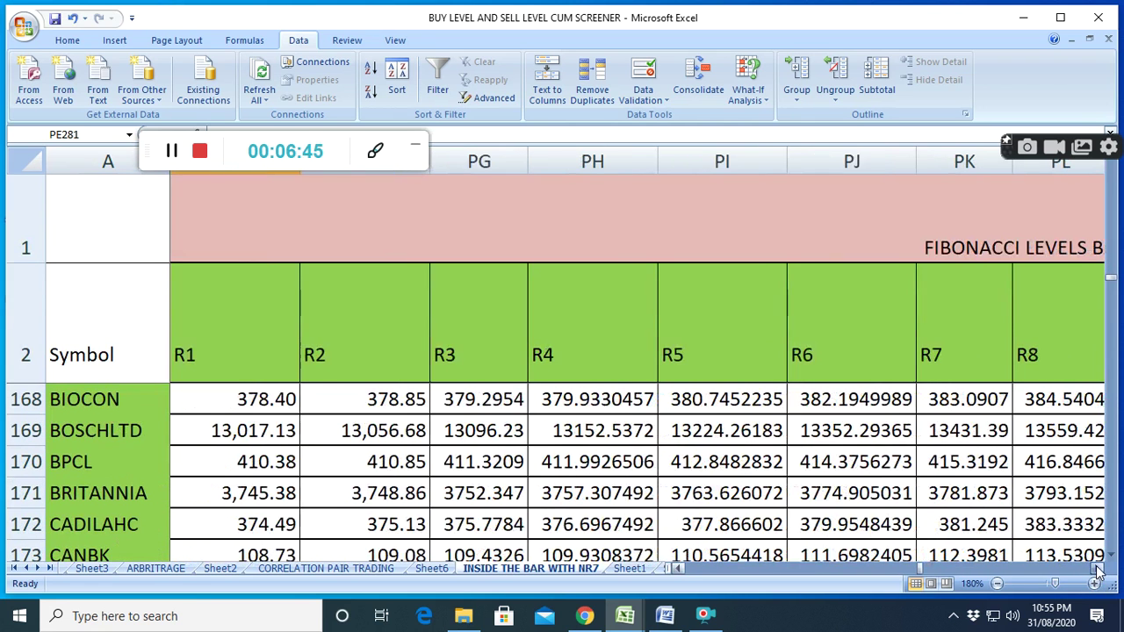
left_click(1097, 570)
left_click(1098, 570)
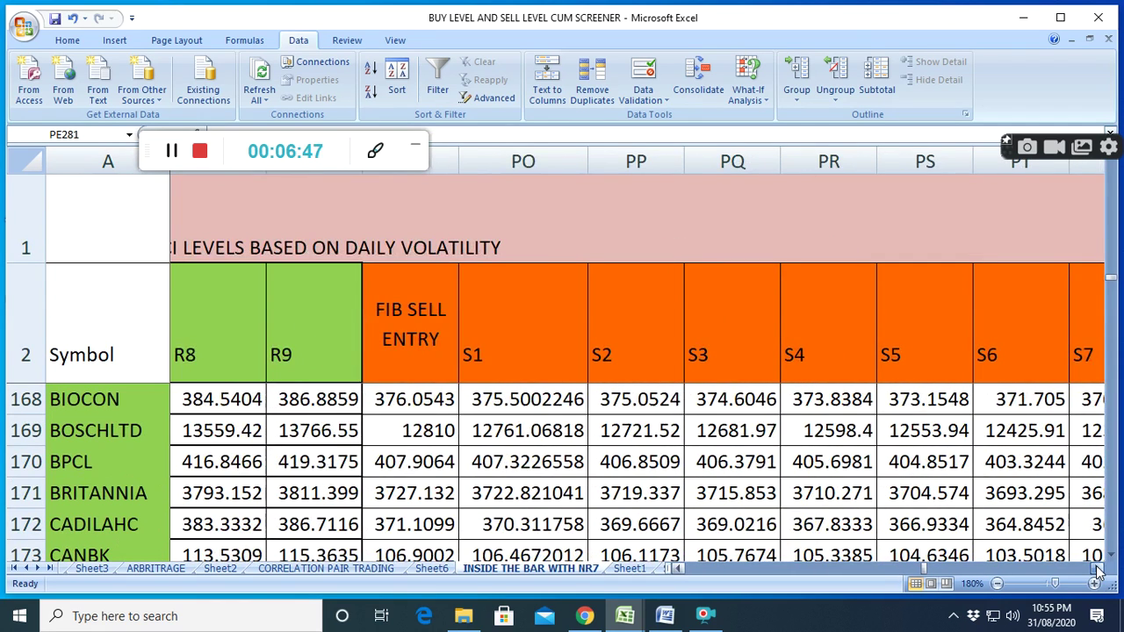
left_click(1098, 570)
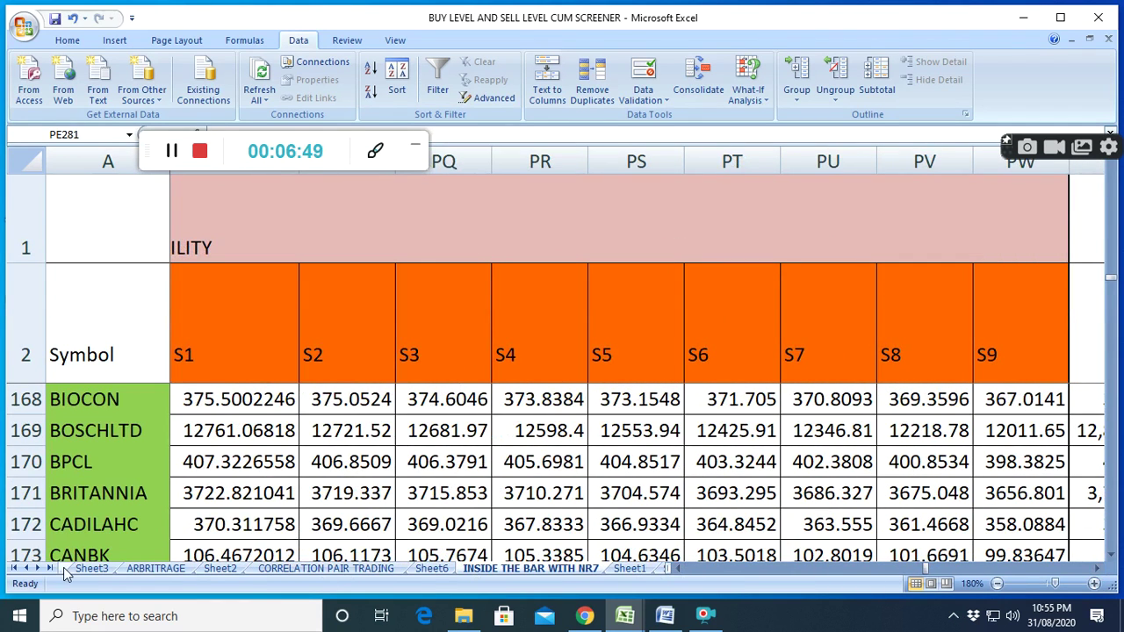
- Open the BUY SELL LEVEL3CUM SCREENER2 worksheet and go to the first symbol, ACC, in row 4
left_click(26, 568)
left_click(158, 568)
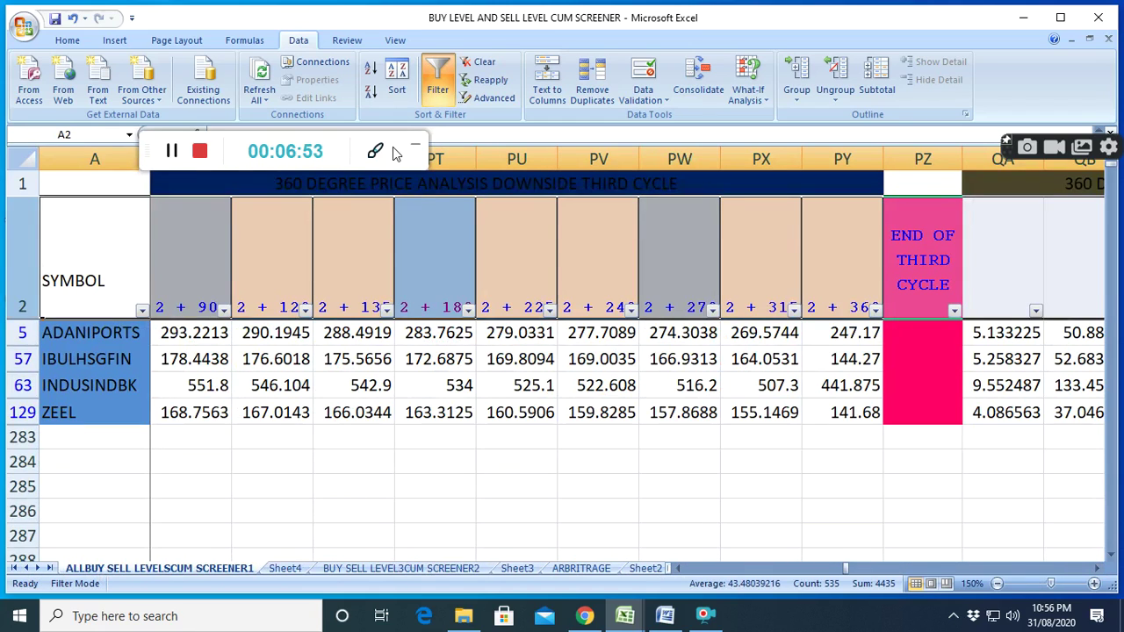
left_click(391, 568)
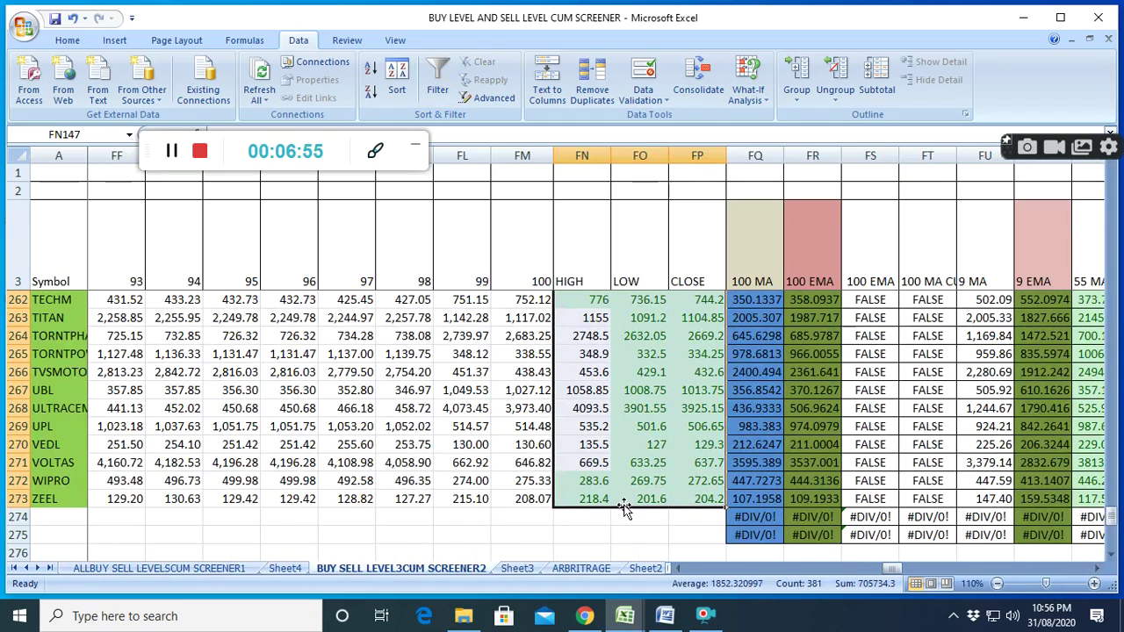
scroll(669, 485, "up", 20)
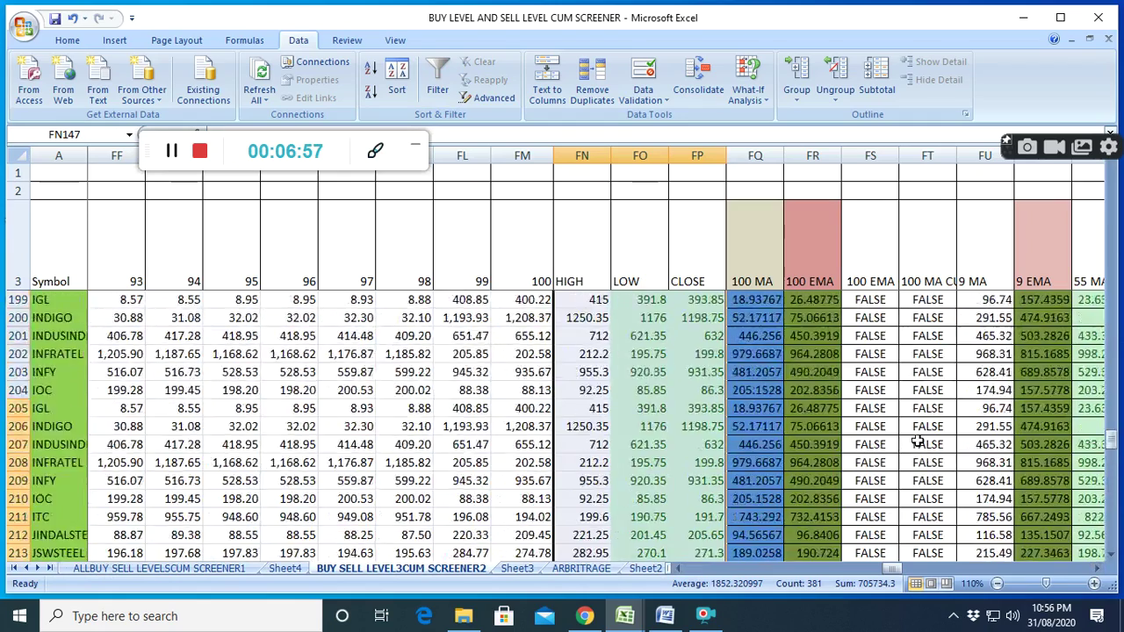
scroll(900, 431, "up", 15)
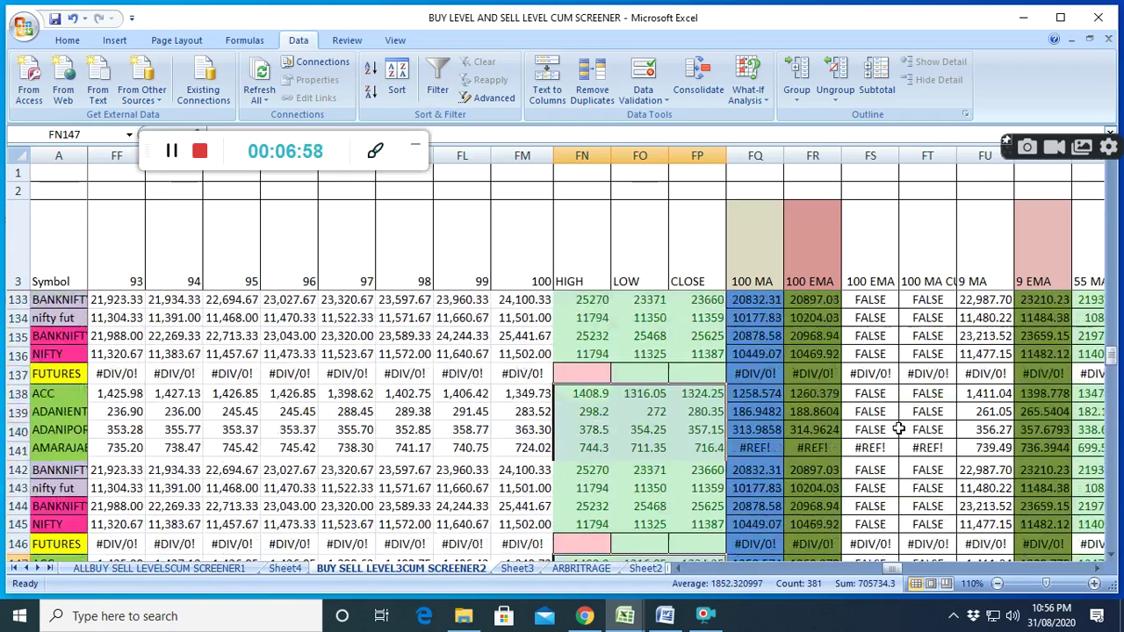
scroll(900, 428, "up", 20)
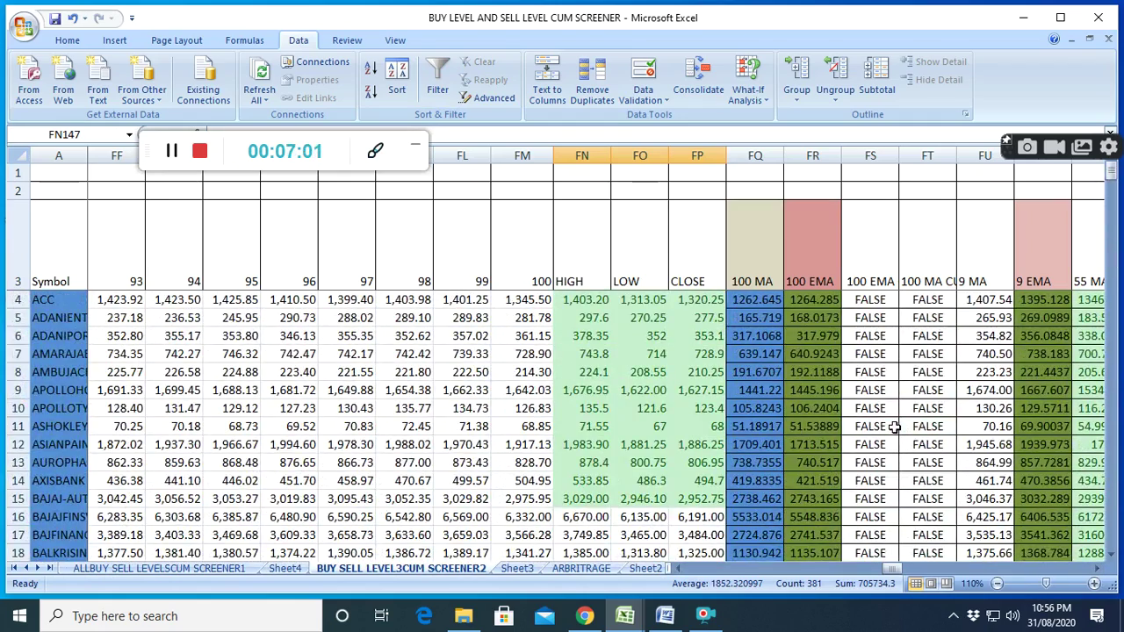
- Examine the 100 EMA and 100 MA signal columns down to the commodity rows, checking BATAINDIA, BIOCON, HAVELLS and IBULHSGFIN
scroll(894, 427, "down", 3)
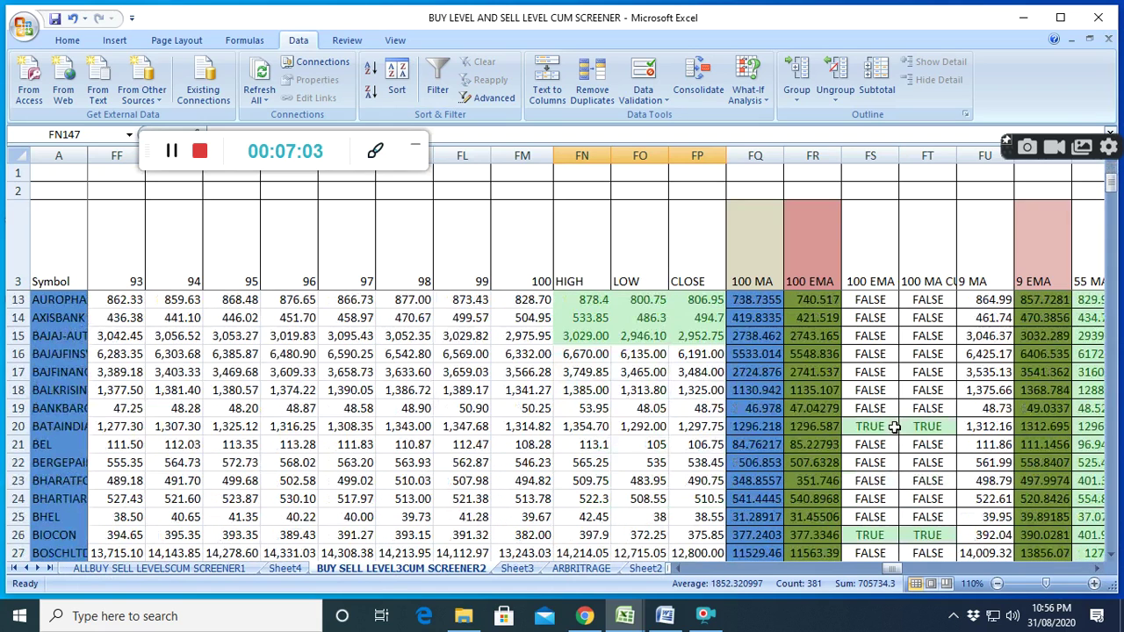
left_click(886, 428)
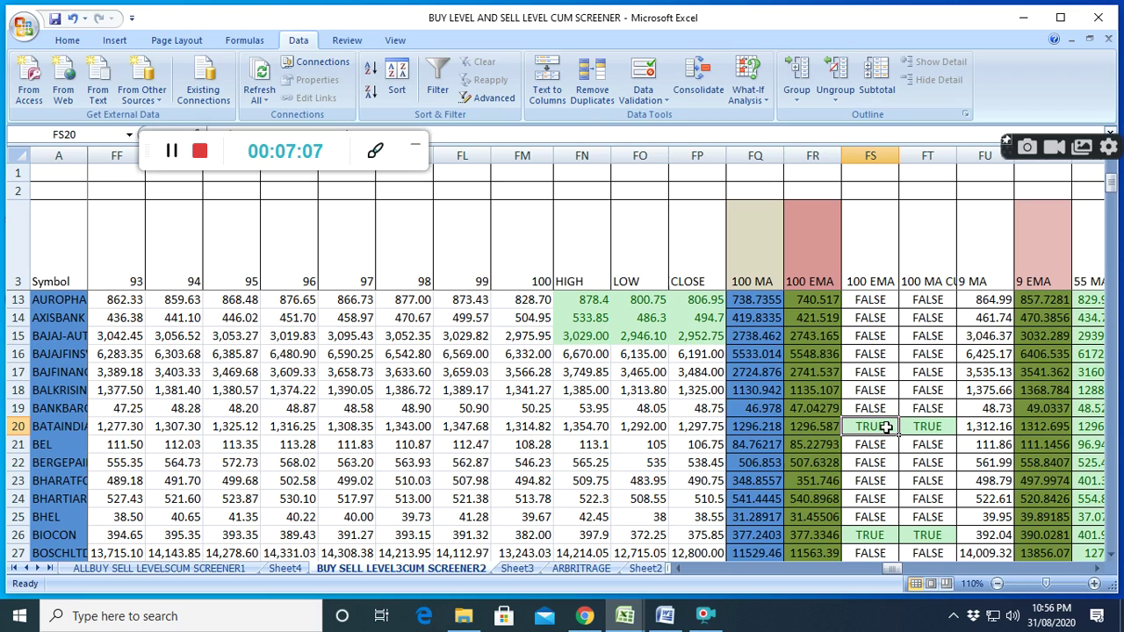
scroll(910, 474, "down", 2)
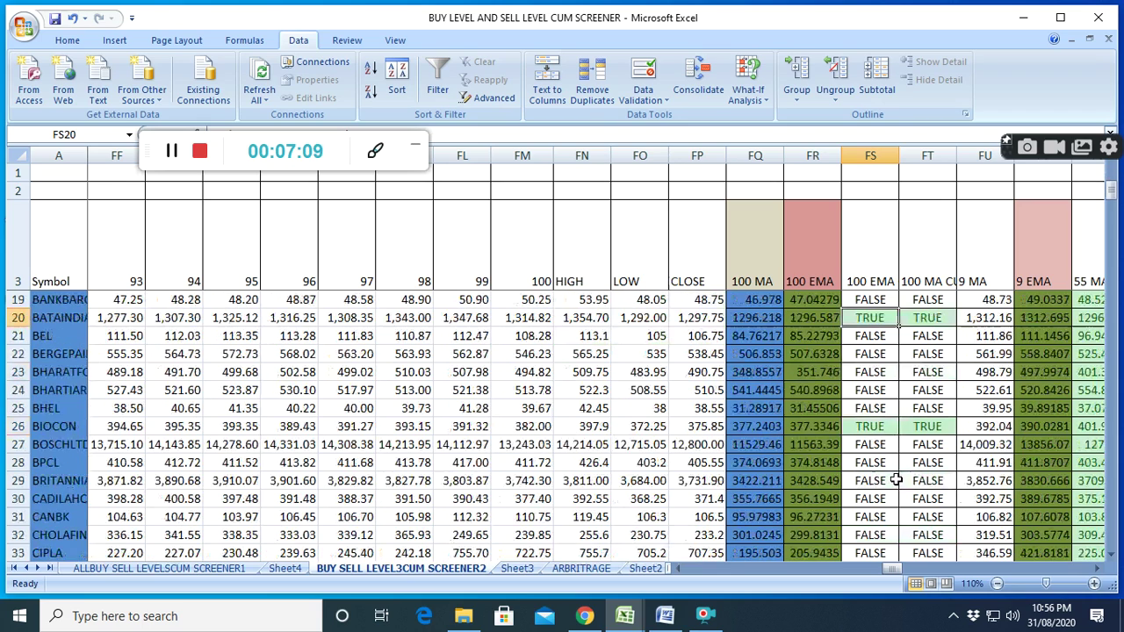
left_click(881, 429)
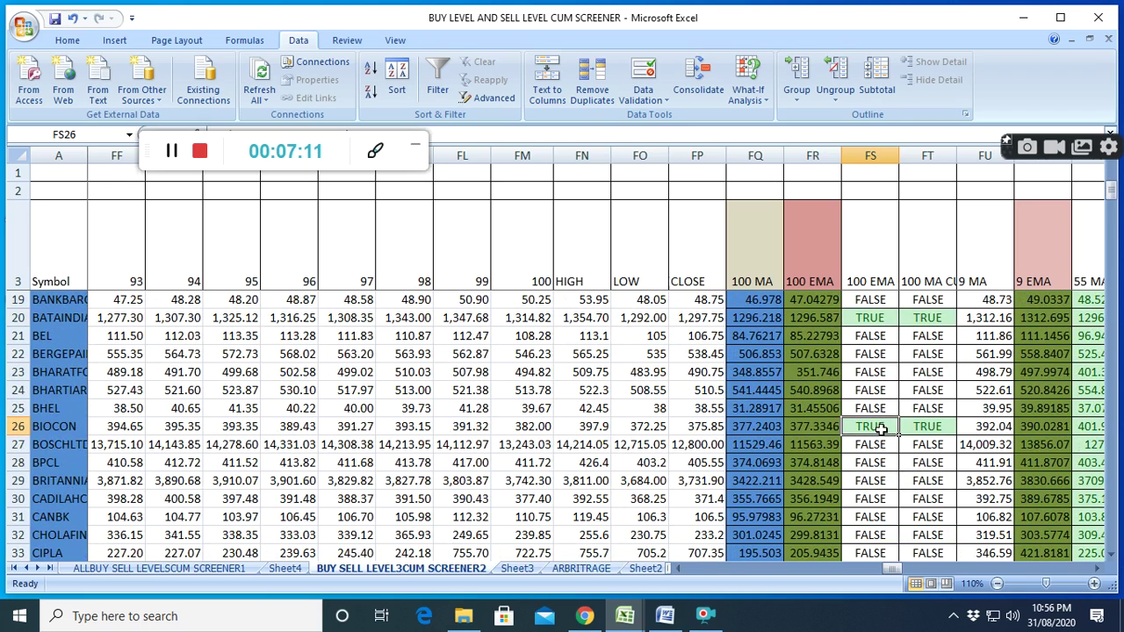
scroll(869, 465, "down", 6)
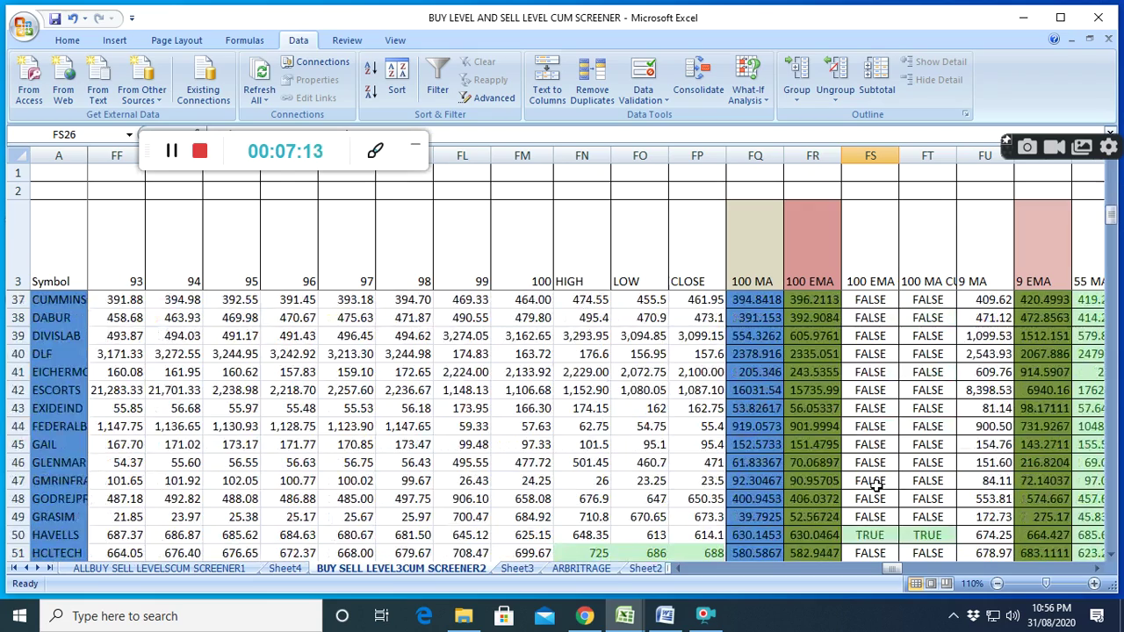
scroll(875, 486, "down", 2)
left_click(872, 428)
scroll(874, 442, "down", 3)
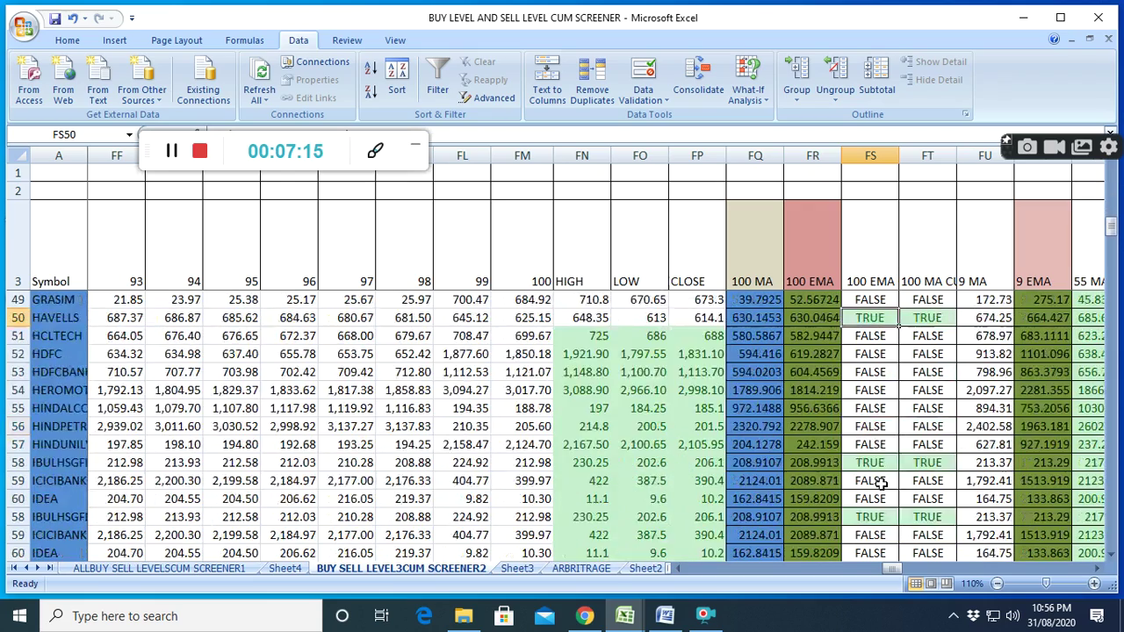
left_click(882, 411)
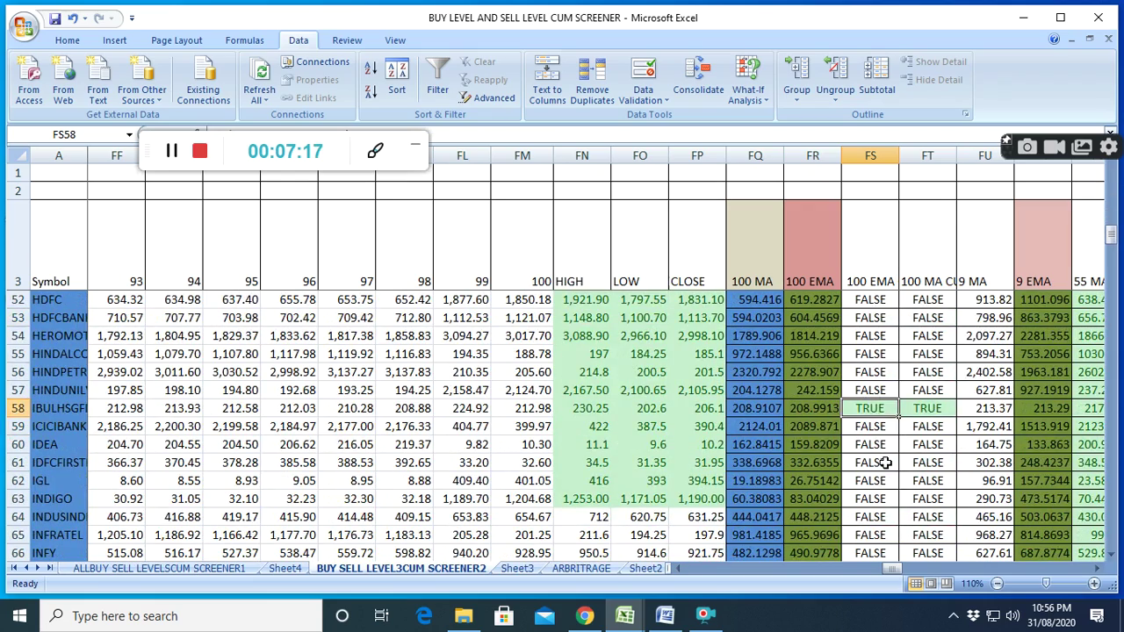
scroll(885, 464, "down", 11)
left_click(878, 446)
scroll(880, 474, "down", 4)
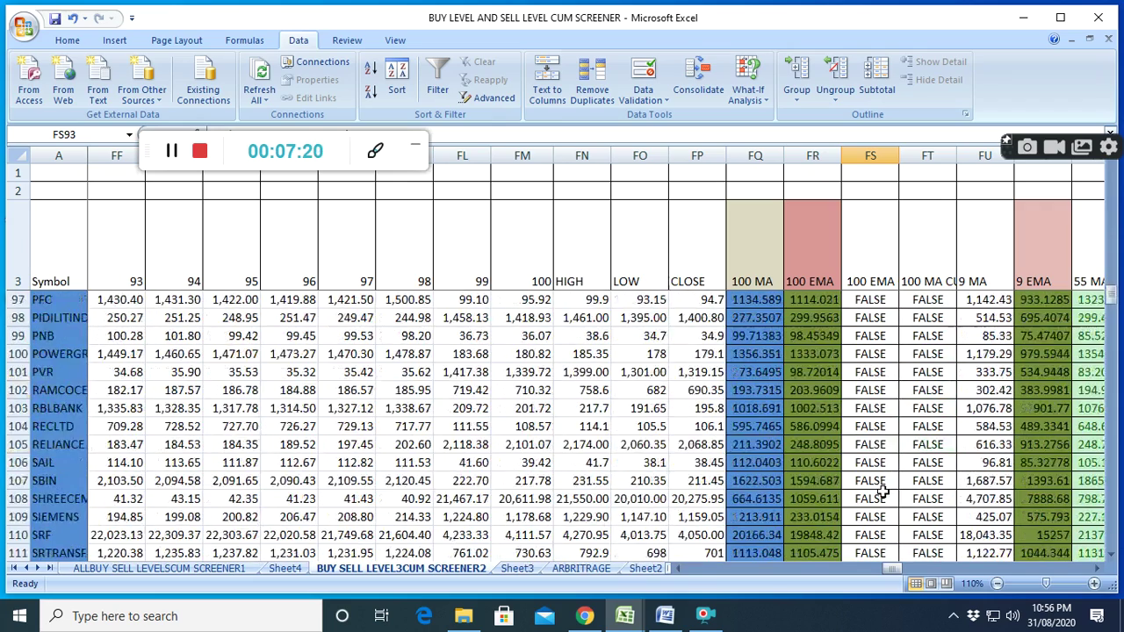
scroll(881, 492, "down", 8)
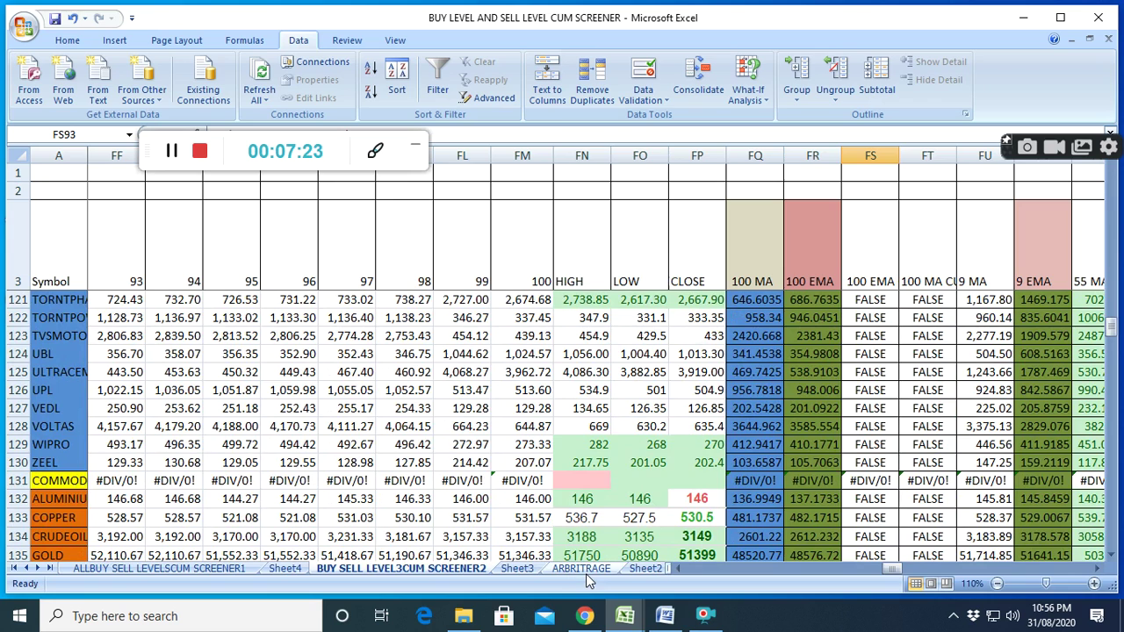
- Open the INSIDE THE BAR WITH NR7 worksheet at 140% zoom and go to the DAY price columns of the first symbol, ACC
left_click(650, 570)
left_click(655, 570)
left_click(654, 569)
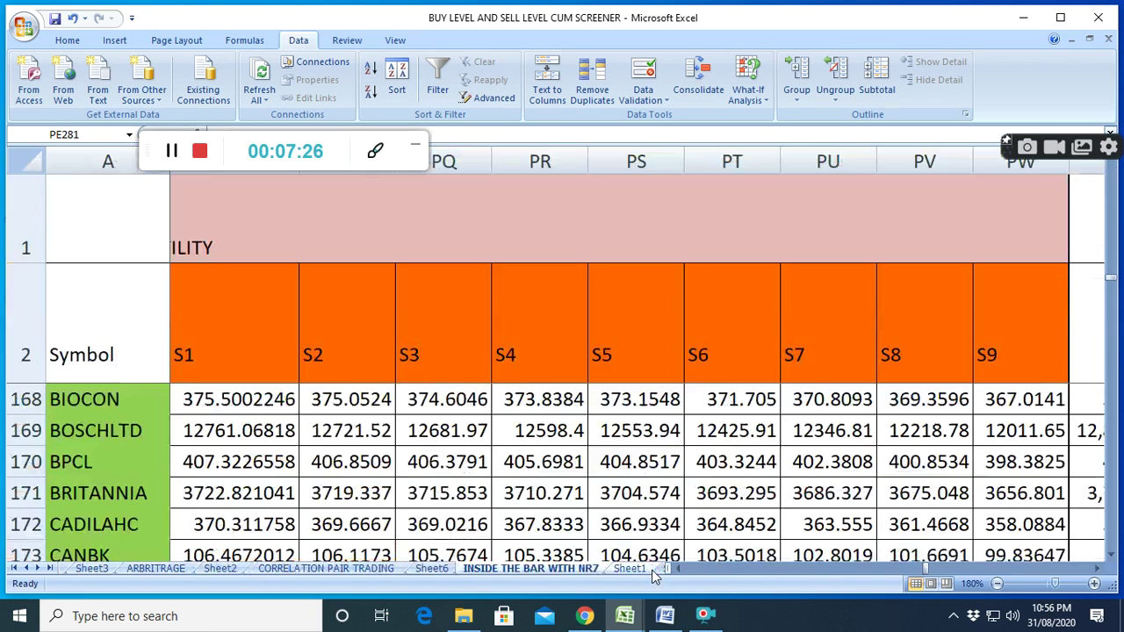
left_click(997, 583)
left_click(998, 584)
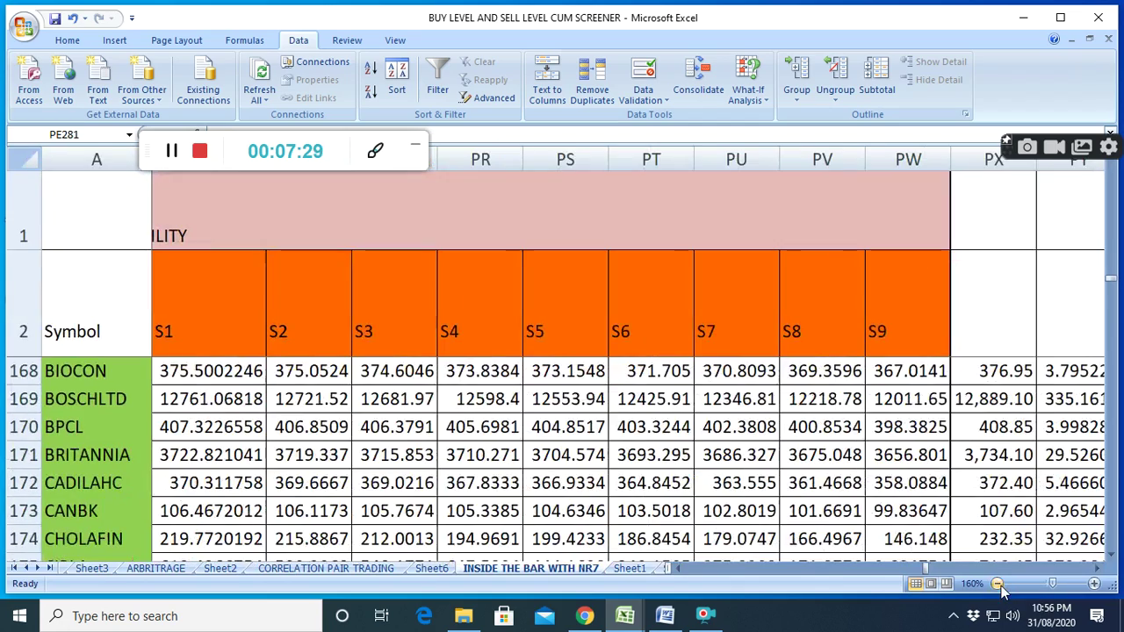
left_click(997, 584)
left_click_drag(931, 569, 696, 594)
scroll(707, 513, "up", 20)
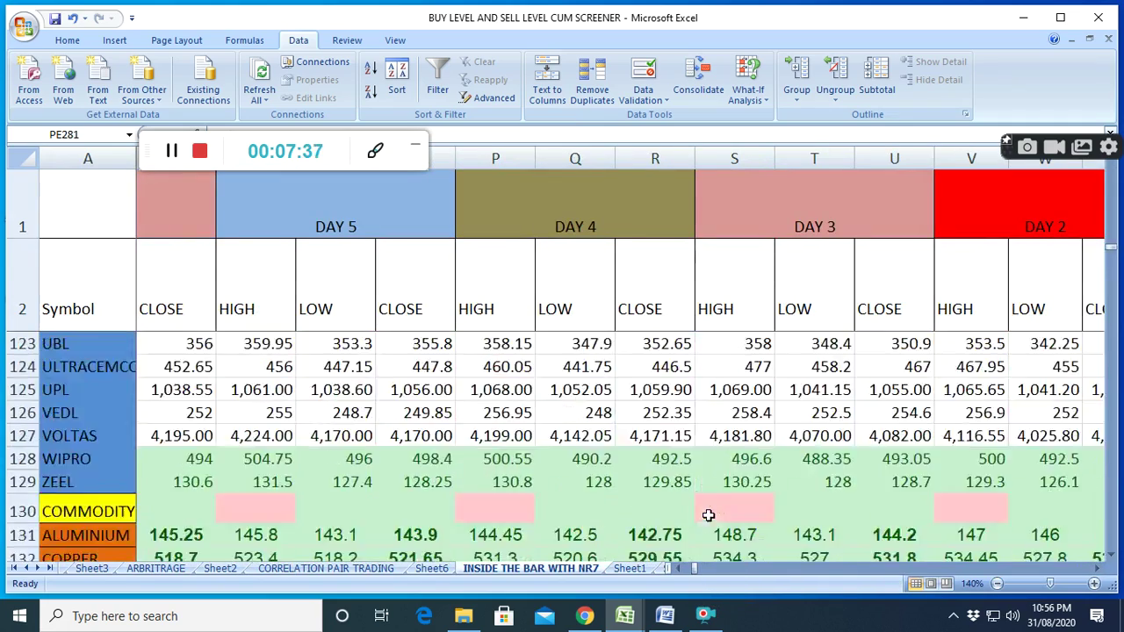
scroll(707, 513, "up", 17)
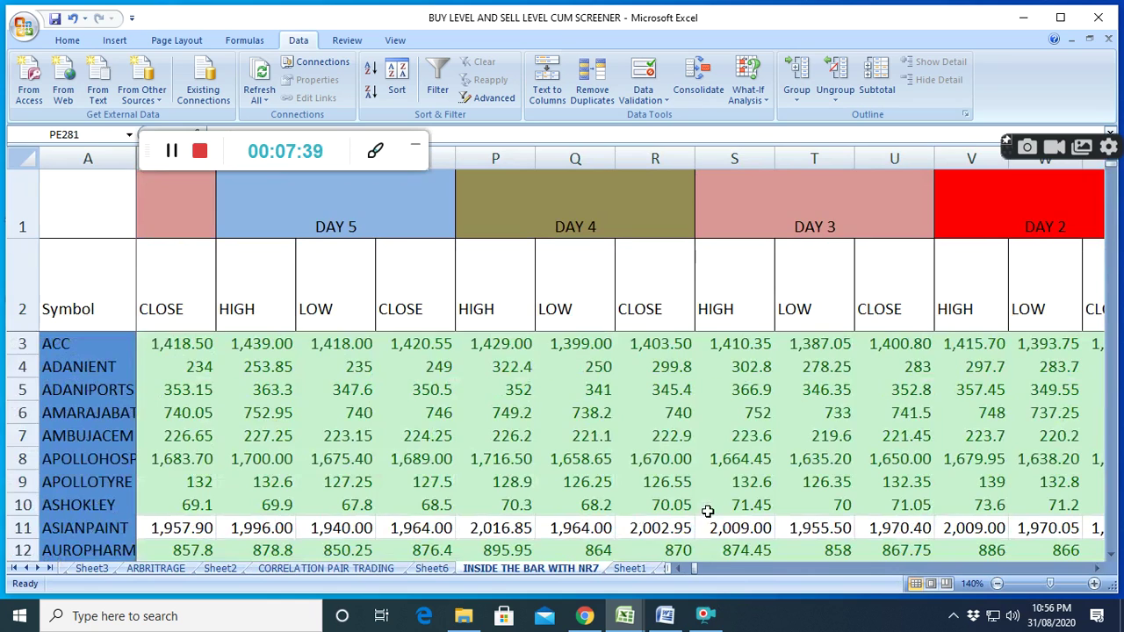
- Go to the INSIDE THE BAR columns and check the NR7 signals of DLF and FEDERALBNK
left_click(1098, 569)
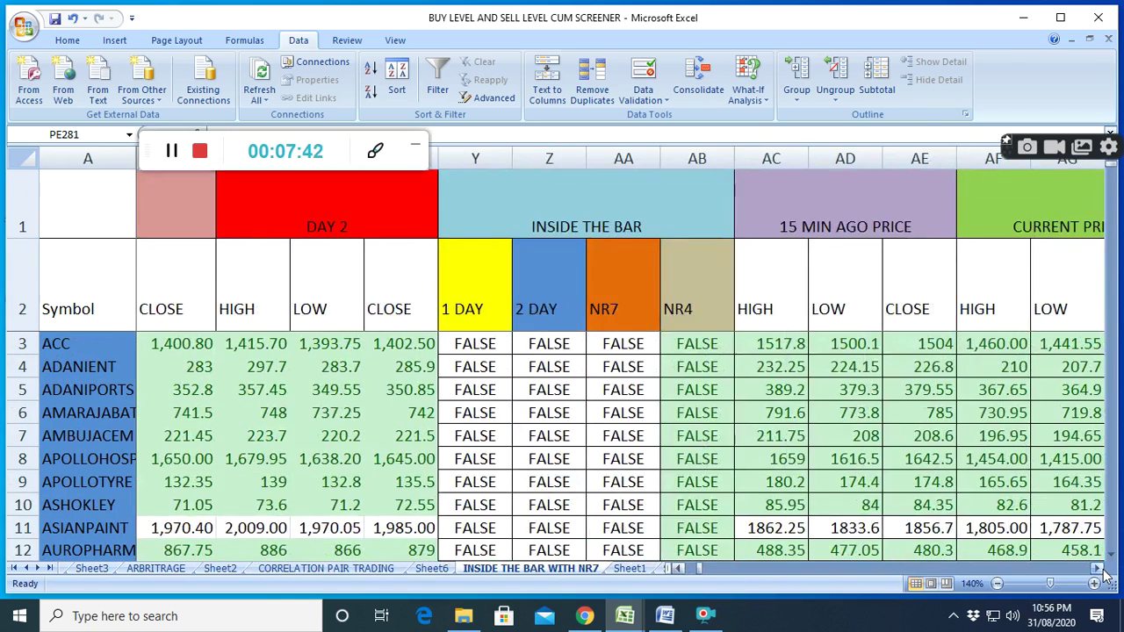
left_click(1100, 569)
left_click(1099, 569)
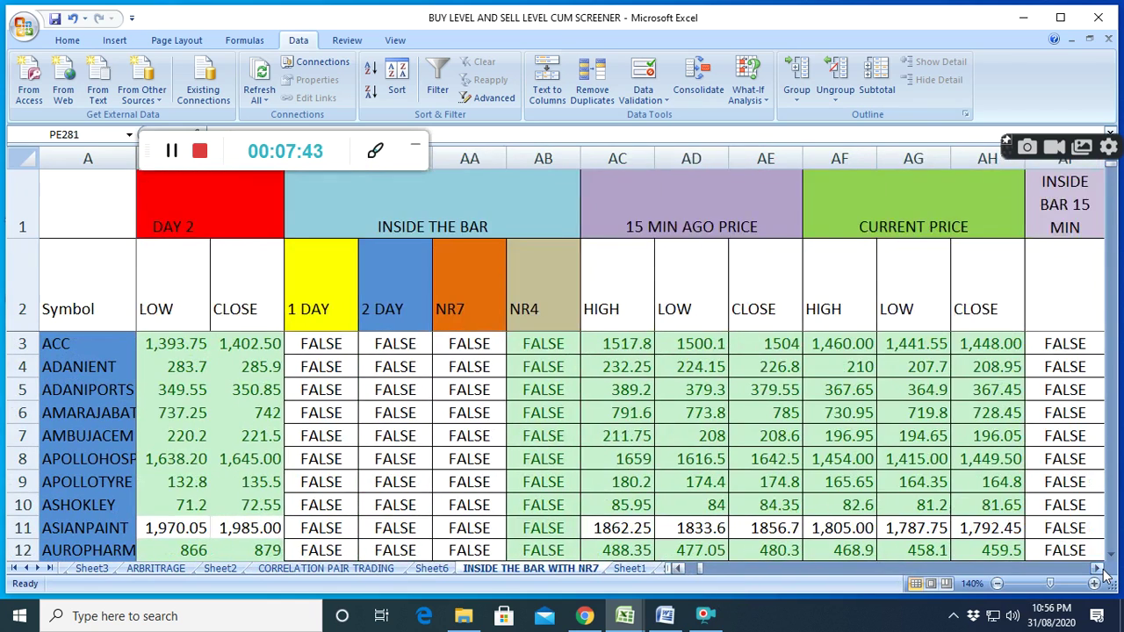
left_click(1099, 568)
left_click(1100, 569)
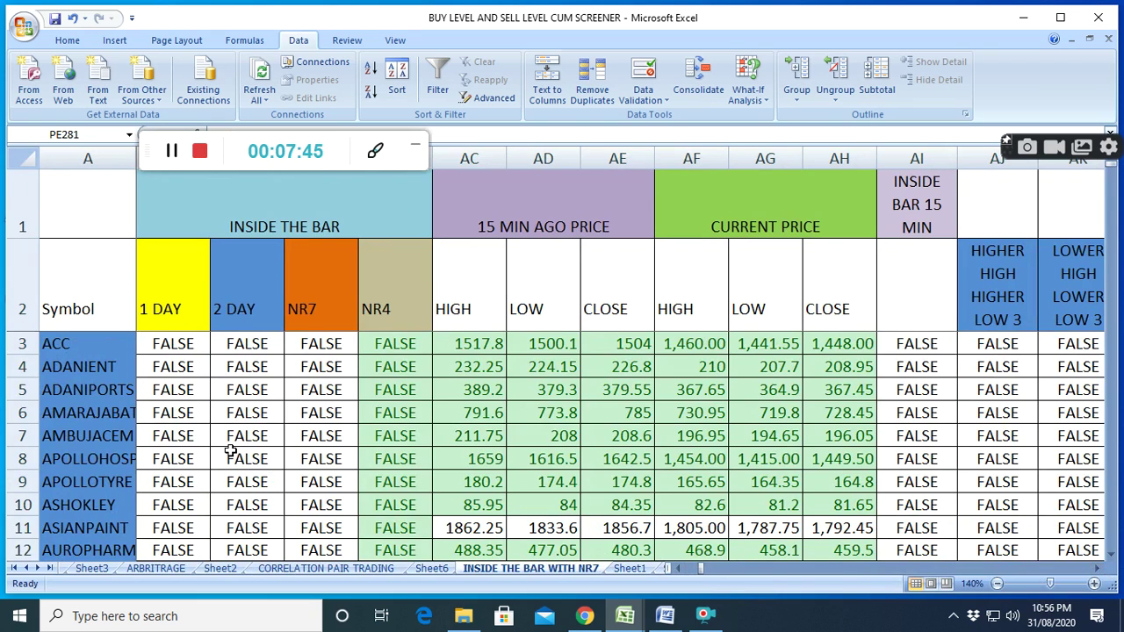
scroll(230, 450, "down", 12)
scroll(230, 451, "up", 1)
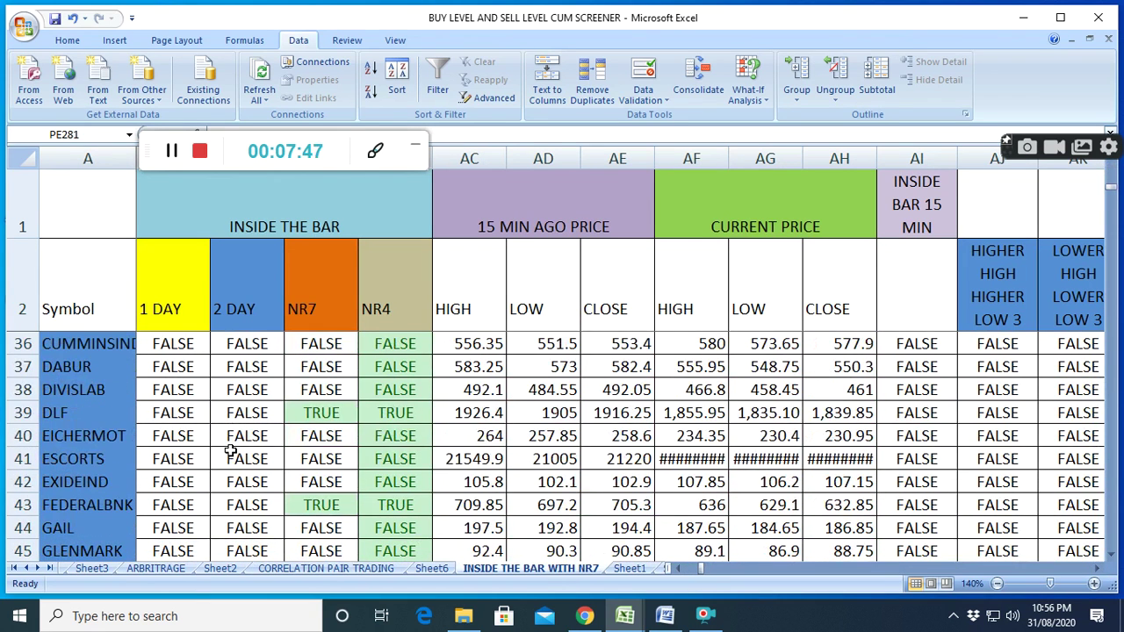
left_click(315, 414)
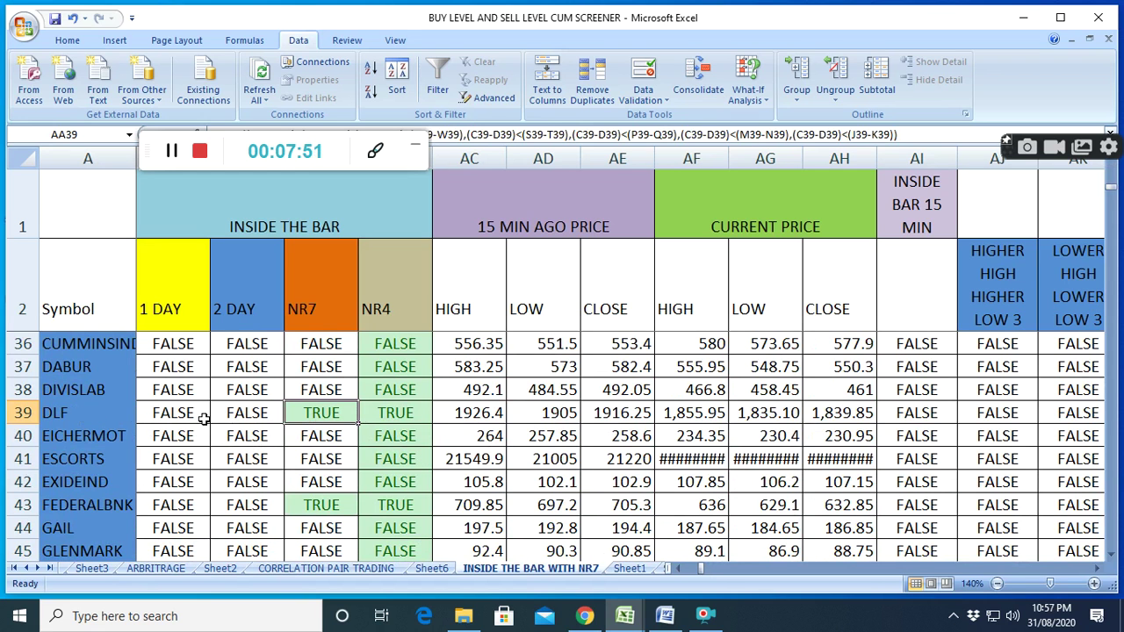
left_click(334, 505)
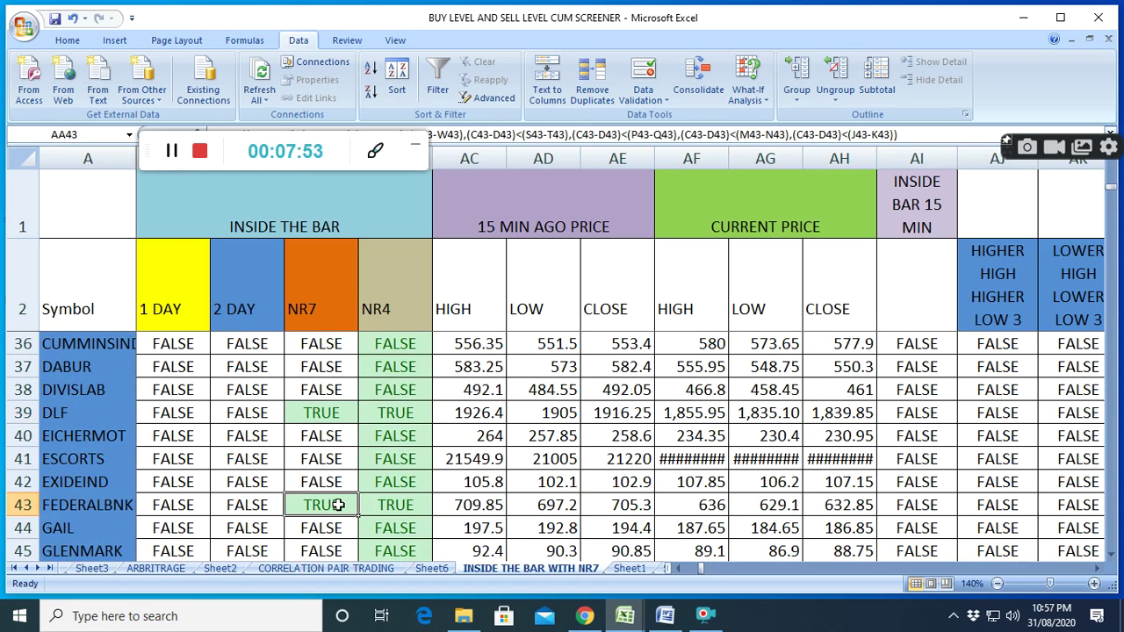
- Check the NR7 and NR4 signals of HINDALCO, HINDPETRO, IDEA and IDFCFIRSTB, and the NR7 signal of INFRATEL
scroll(335, 505, "down", 5)
left_click(322, 417)
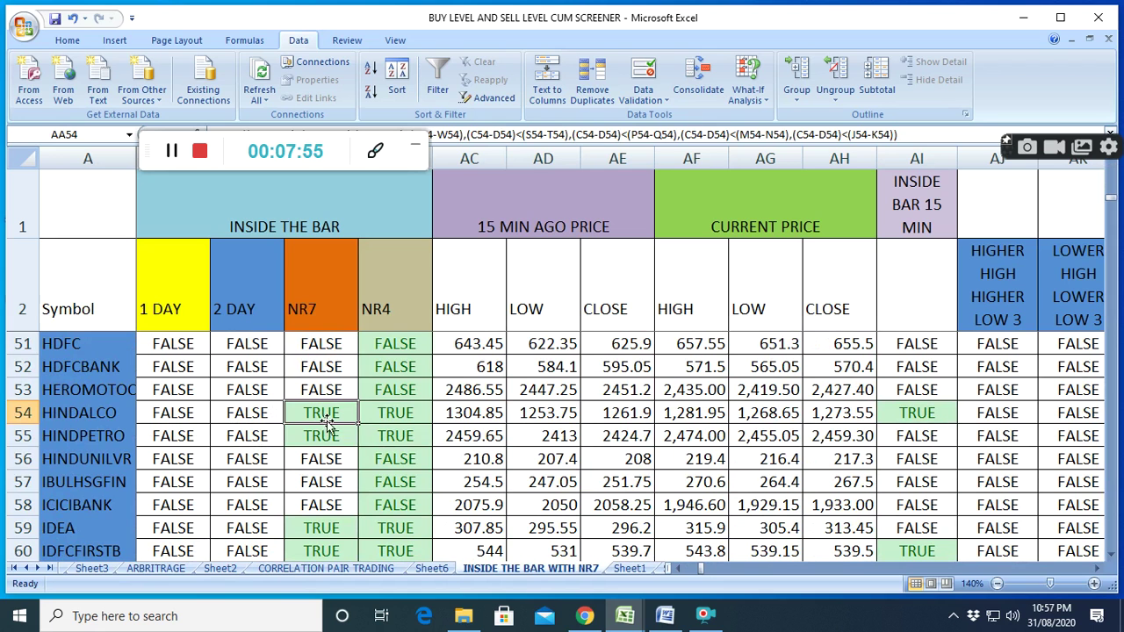
left_click(326, 431)
left_click(396, 433)
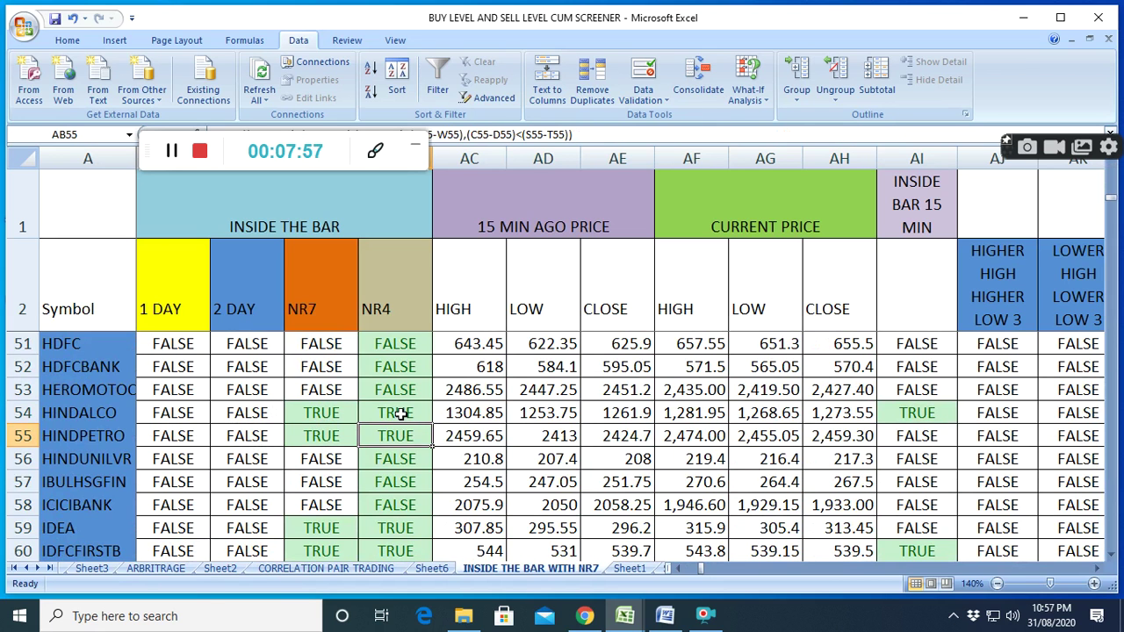
left_click(400, 415)
scroll(360, 483, "down", 2)
left_click(321, 390)
left_click(321, 413)
left_click(395, 434)
left_click(395, 391)
left_click(395, 411)
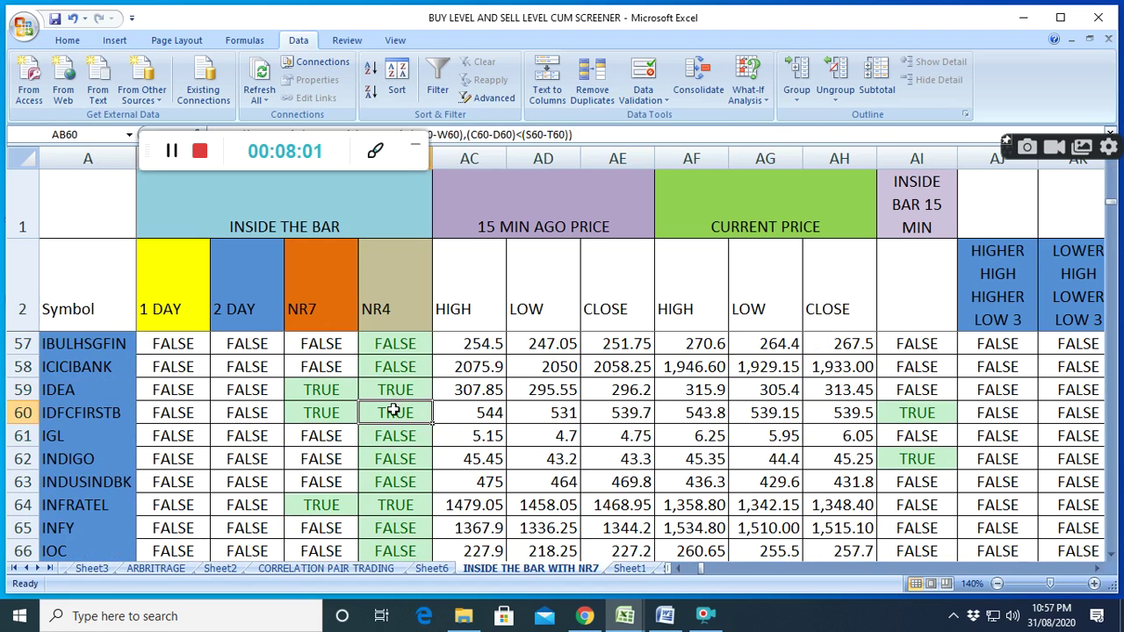
left_click(324, 504)
- Examine the remaining inside bar, NR7 and NR4 signals from JSWSTEEL down to VEDL
scroll(327, 520, "down", 10)
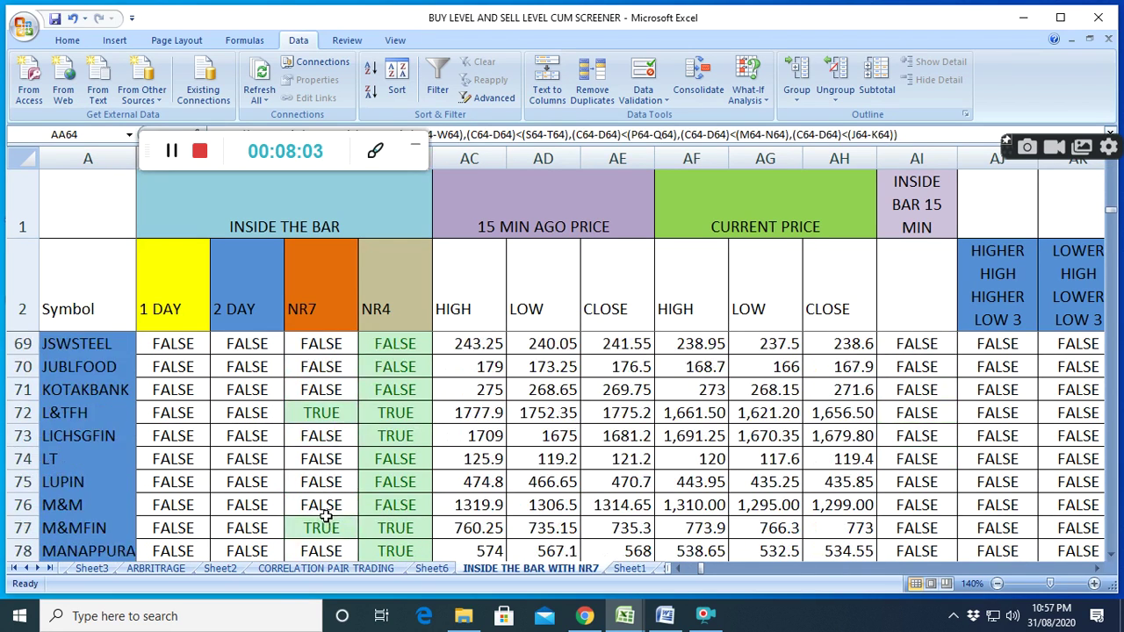
scroll(324, 516, "down", 15)
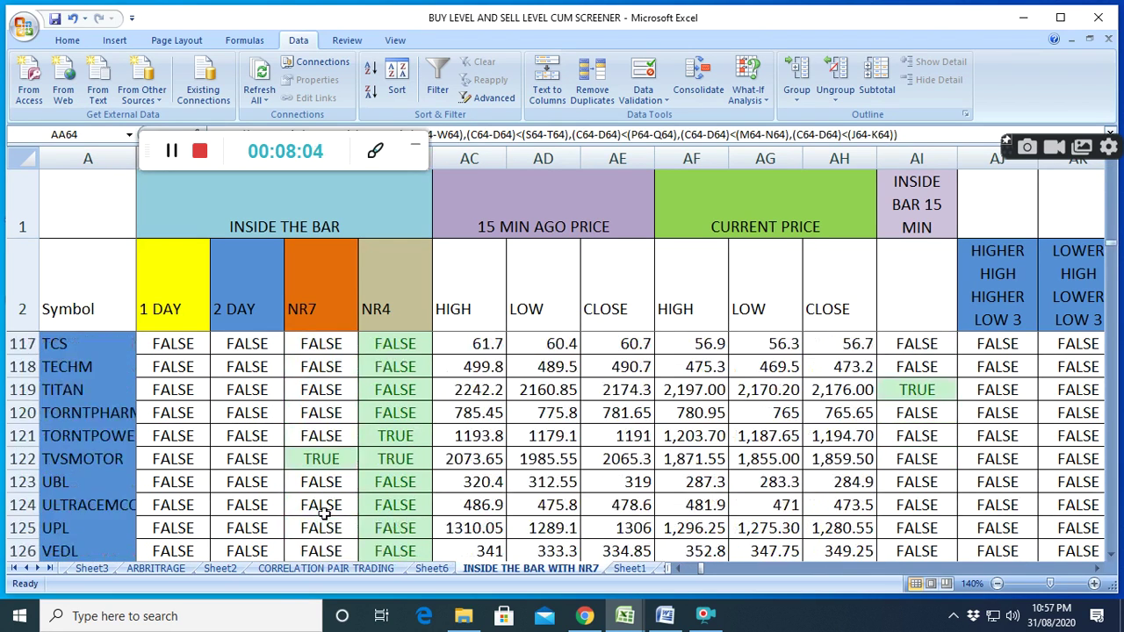
scroll(324, 513, "up", 3)
scroll(325, 510, "up", 4)
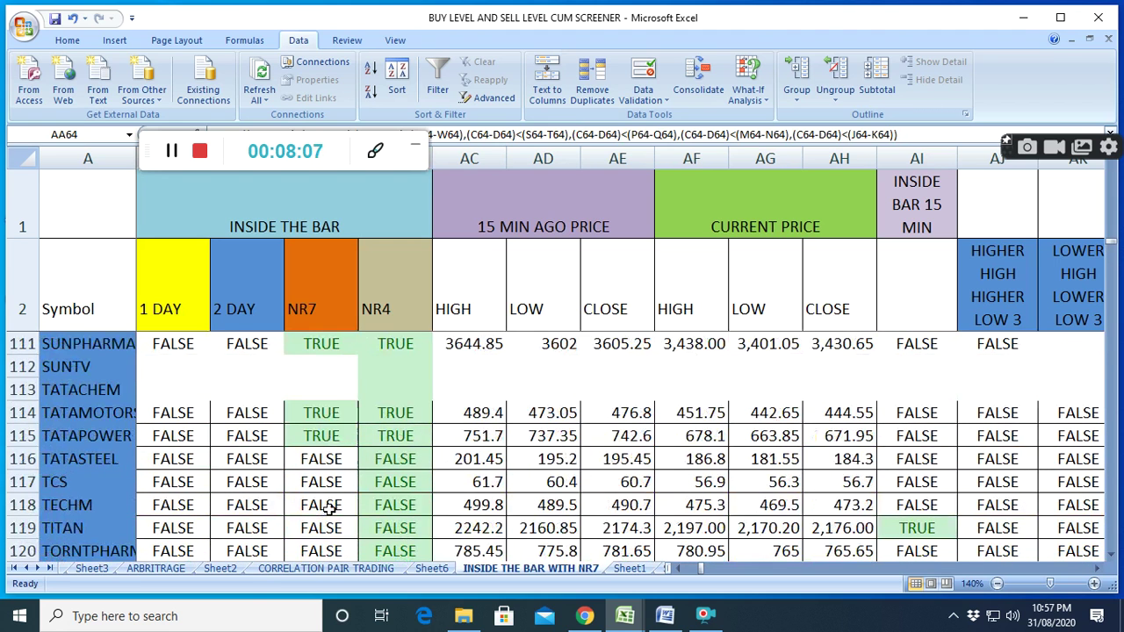
- Examine the higher high, lower low, doji, hammer and open drive columns for all stocks and the commodity rows
scroll(326, 508, "up", 20)
left_click(1096, 568)
left_click_drag(1096, 569, 1095, 569)
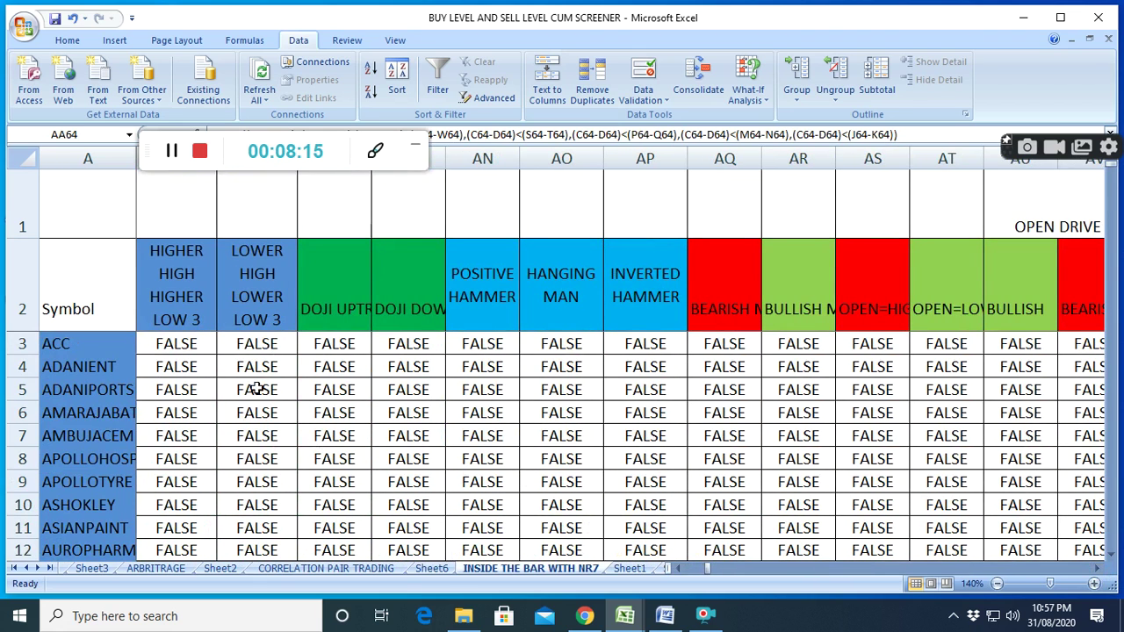
scroll(238, 381, "down", 10)
scroll(242, 412, "down", 20)
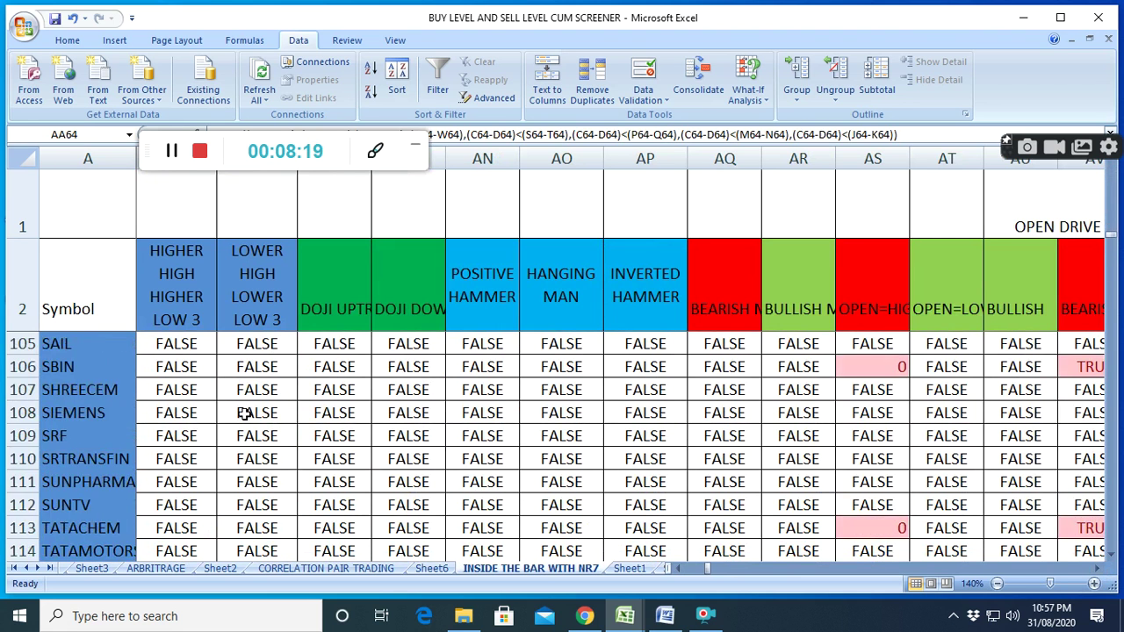
scroll(246, 412, "down", 9)
scroll(250, 412, "up", 13)
scroll(595, 536, "up", 19)
scroll(593, 534, "up", 11)
scroll(587, 523, "down", 20)
scroll(585, 519, "down", 19)
scroll(585, 517, "up", 3)
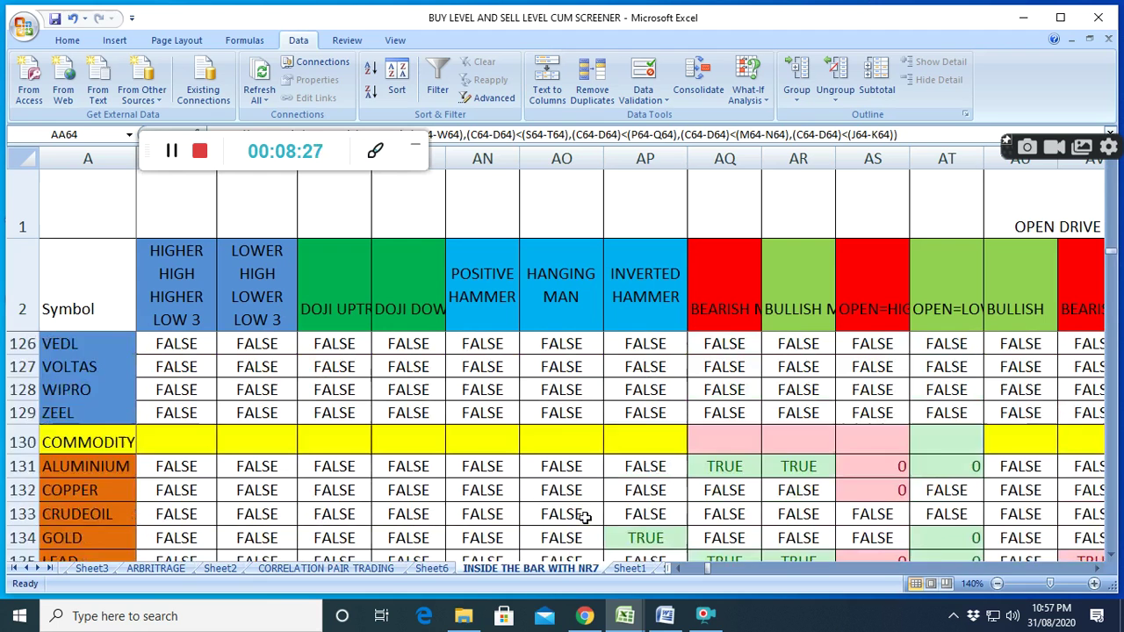
scroll(585, 517, "up", 20)
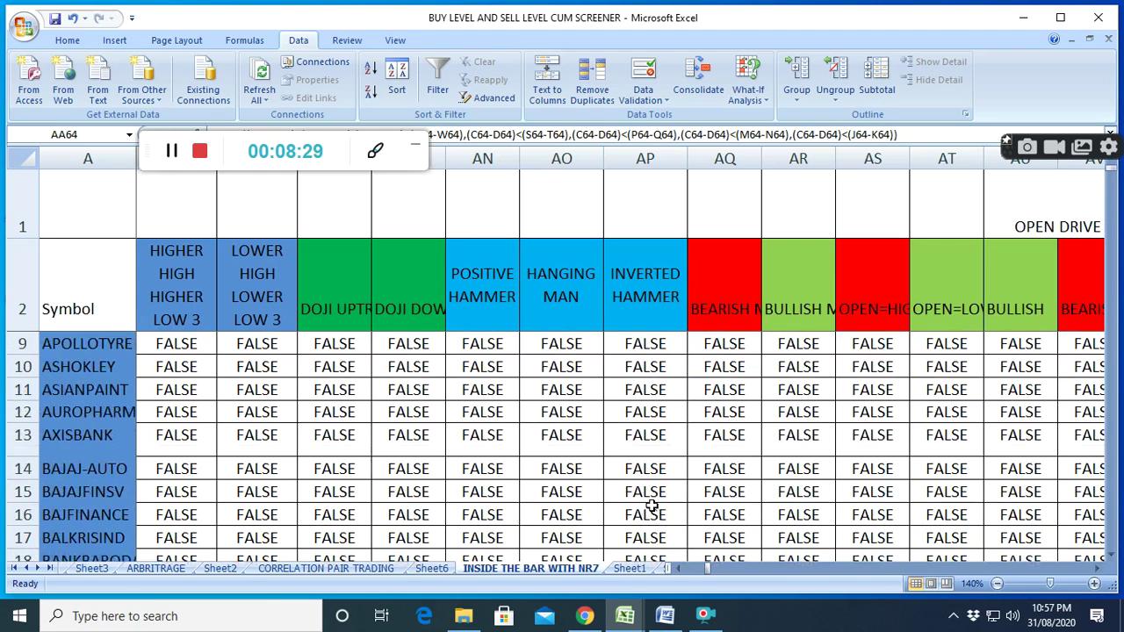
scroll(650, 506, "up", 2)
- Go to the MASTER columns and check the MASTER3.5 LONG signals of HCLTECH and INDIGO
left_click_drag(1104, 573, 1103, 573)
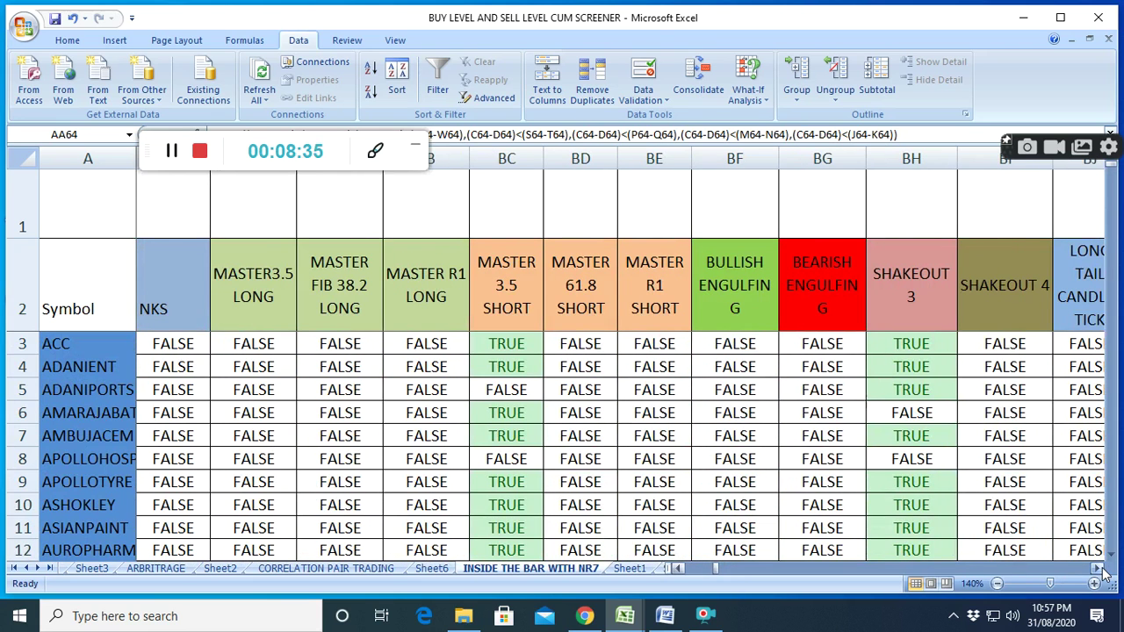
left_click(1096, 568)
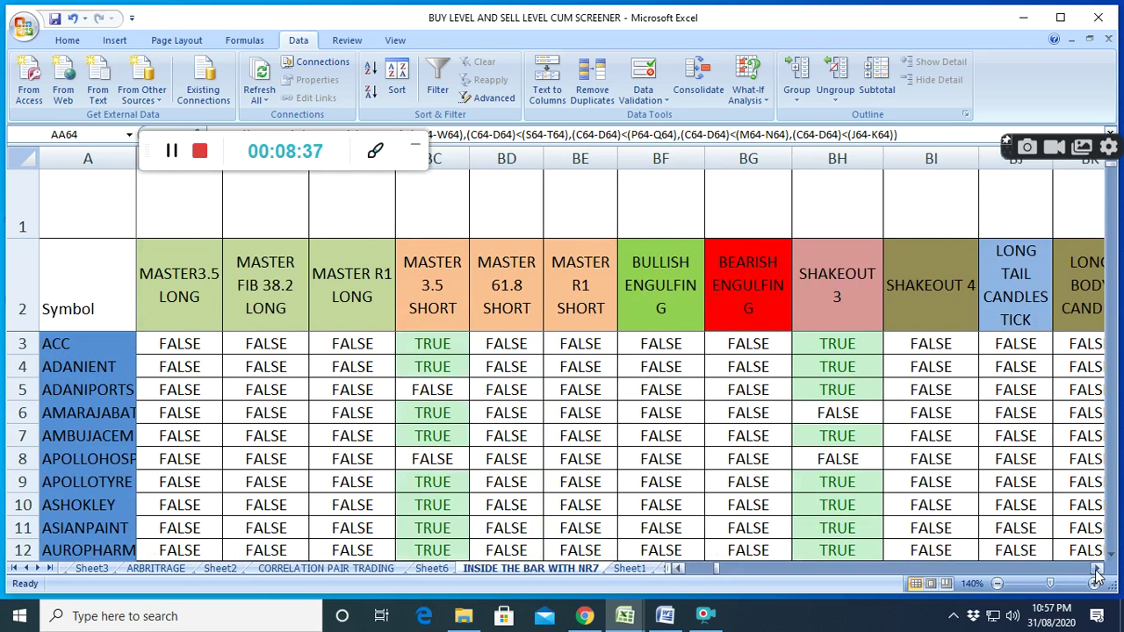
scroll(292, 482, "down", 17)
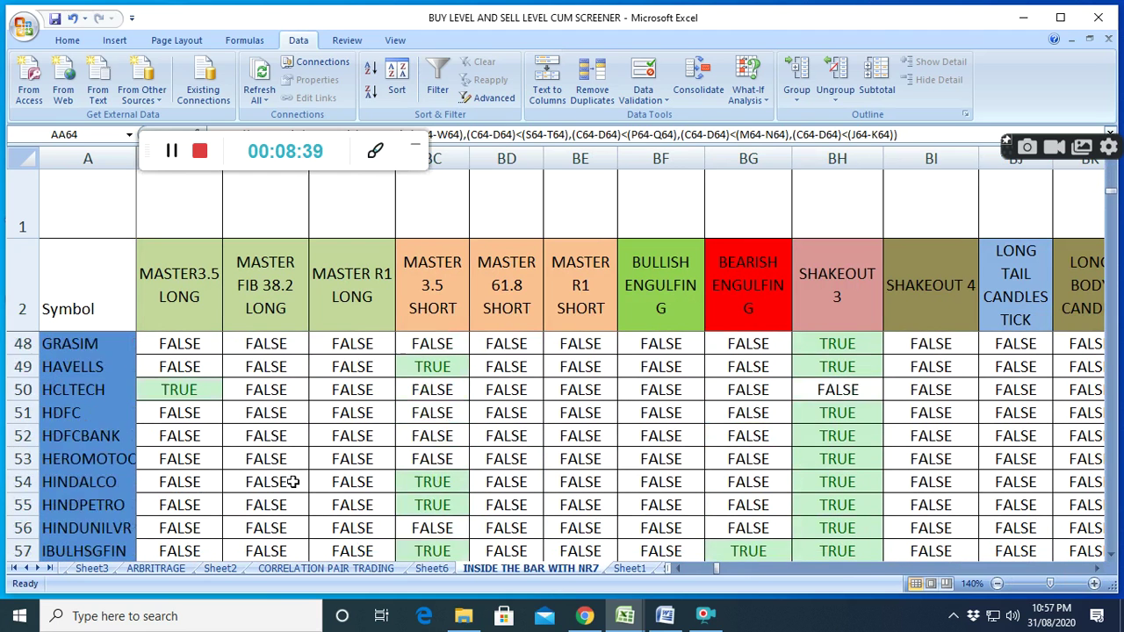
scroll(292, 482, "up", 2)
left_click(179, 397)
scroll(228, 469, "down", 4)
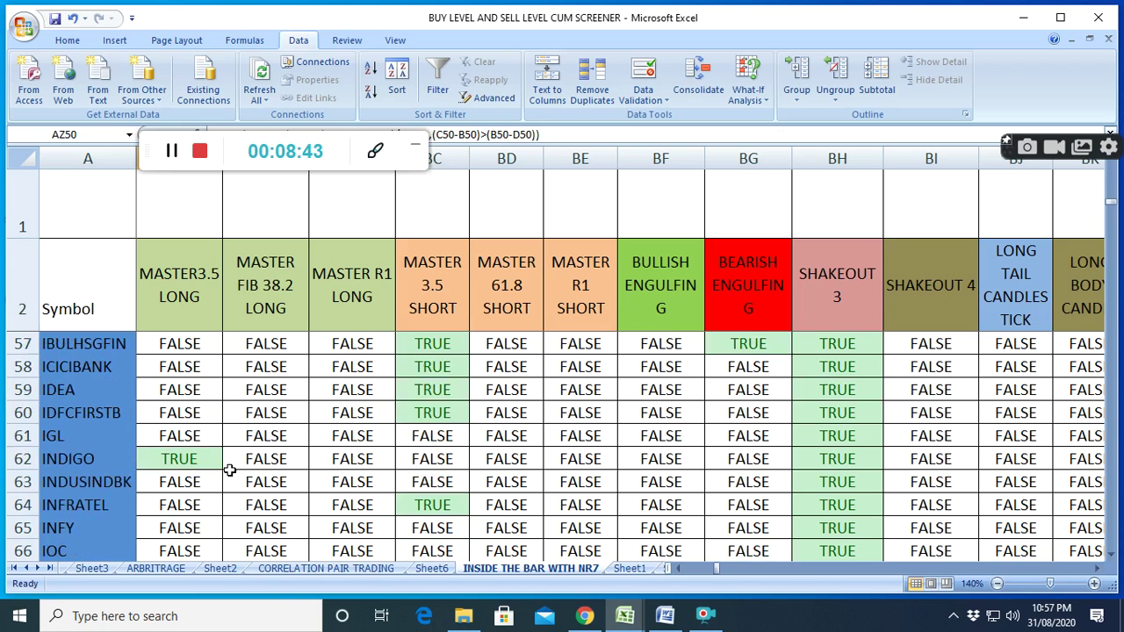
left_click(182, 393)
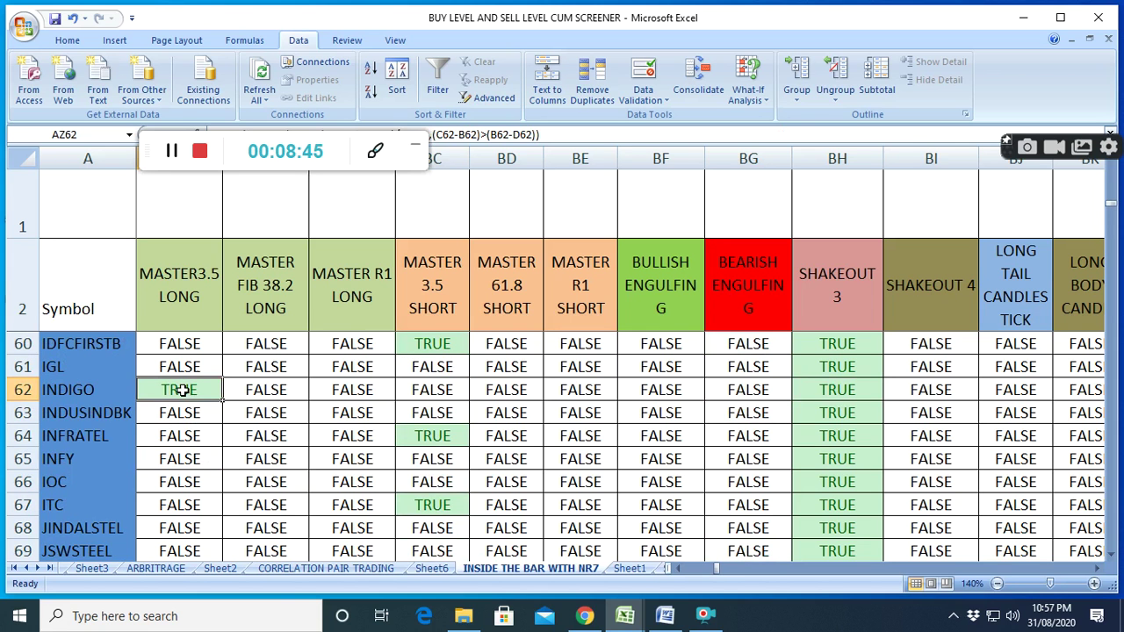
- Look through the remaining MASTER3.5 LONG signals down the stock list and check the one for TCS
scroll(268, 459, "down", 13)
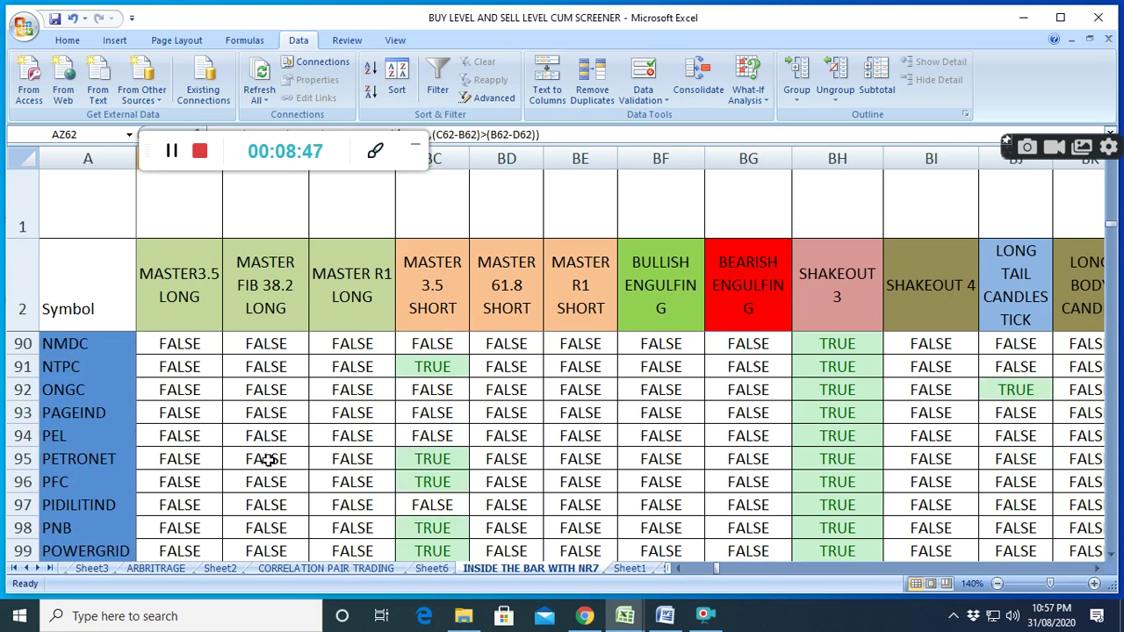
scroll(268, 459, "down", 5)
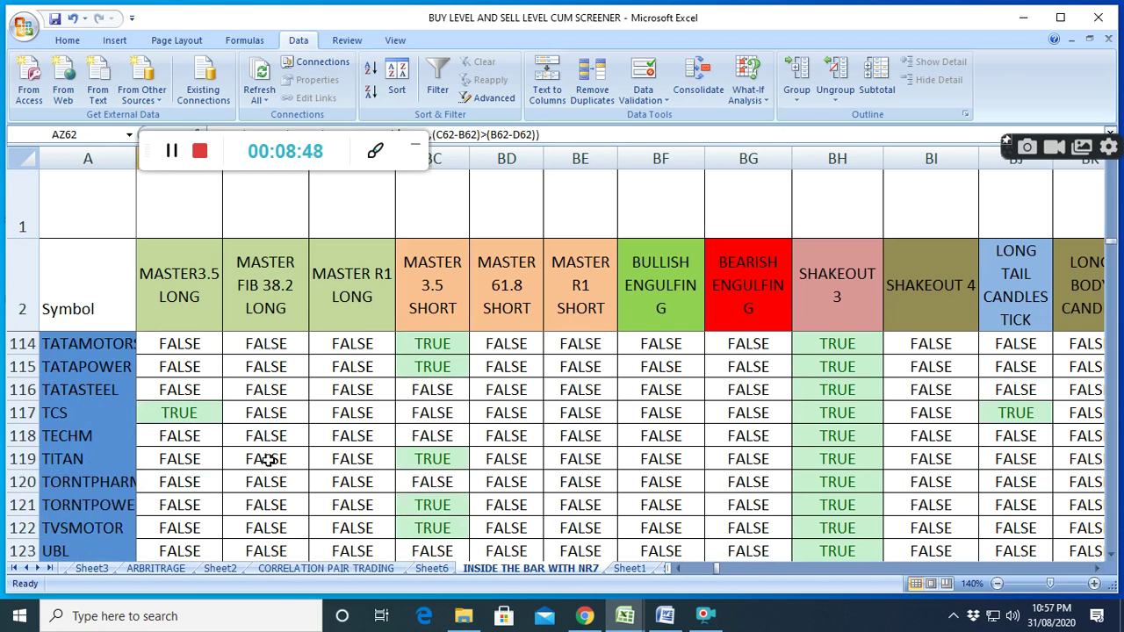
left_click(154, 411)
scroll(258, 460, "down", 3)
scroll(258, 459, "up", 3)
scroll(316, 481, "up", 20)
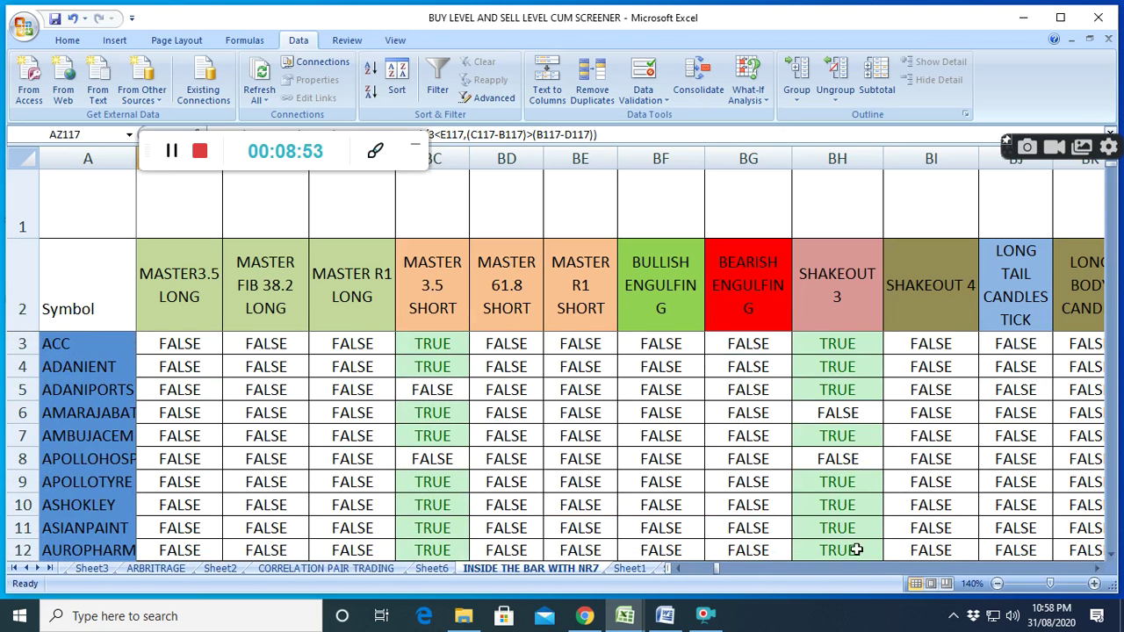
- Examine the MASTER 3.5 SHORT column and the neighbouring engulfing, shakeout and candle signals from ACC down to IDFCFIRSTB
left_click(1095, 569)
left_click(1095, 568)
left_click(1095, 568)
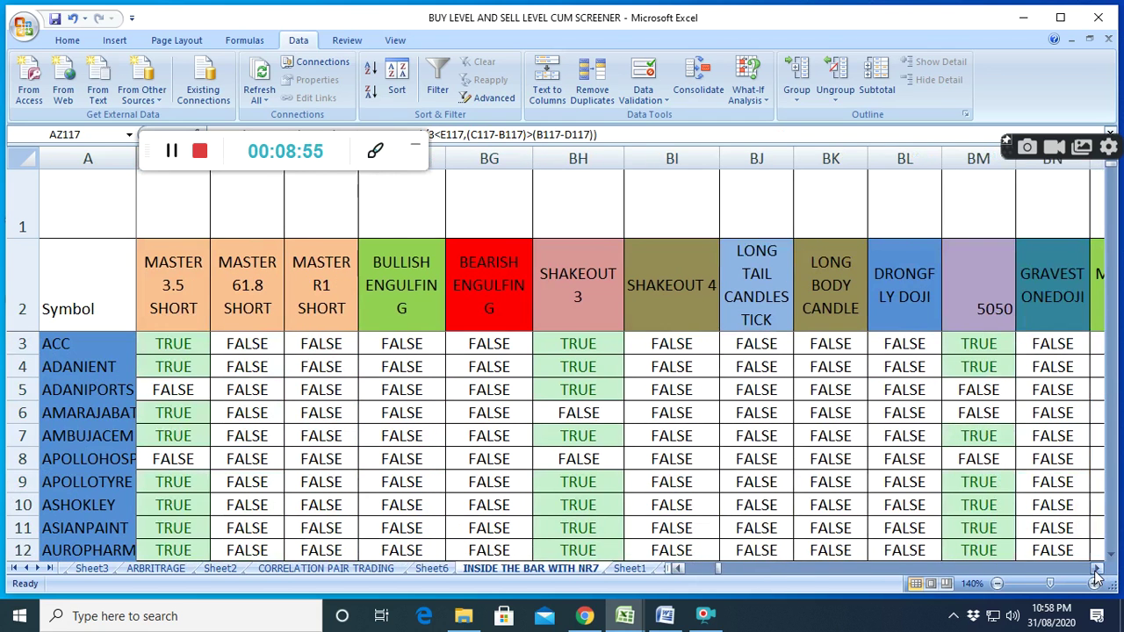
scroll(243, 519, "down", 5)
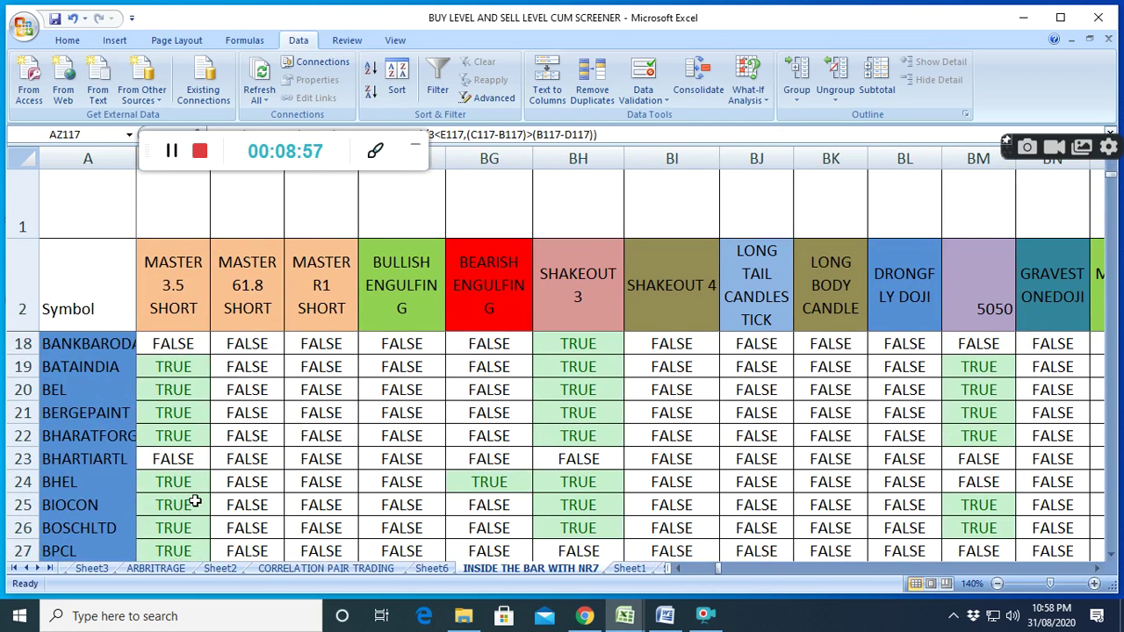
scroll(195, 501, "down", 4)
scroll(195, 501, "down", 8)
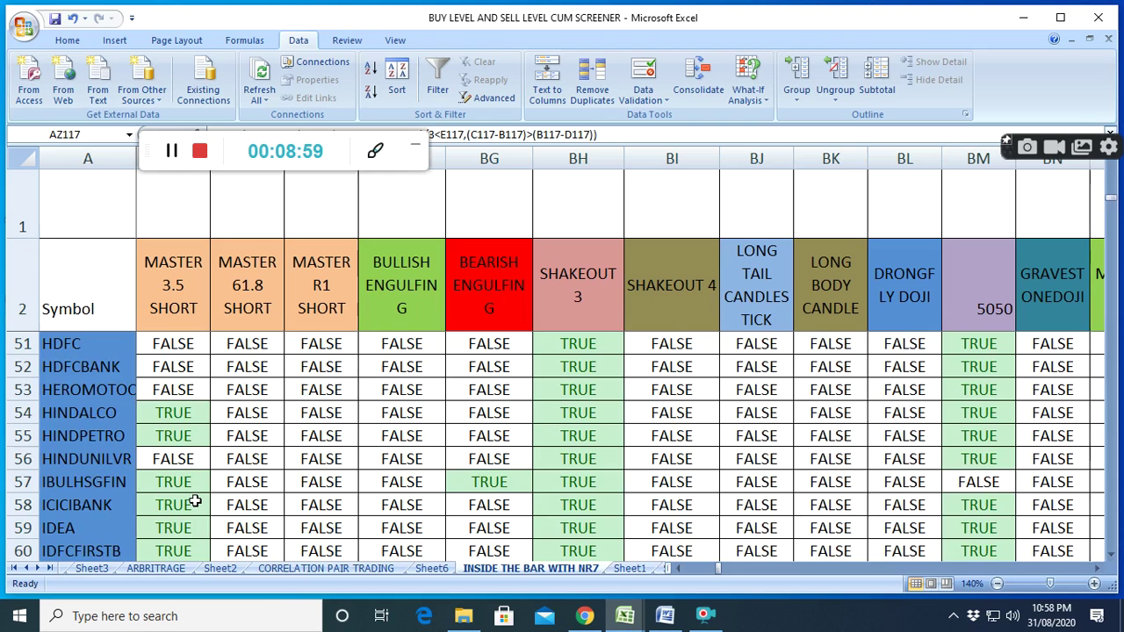
scroll(195, 501, "up", 13)
scroll(195, 501, "up", 4)
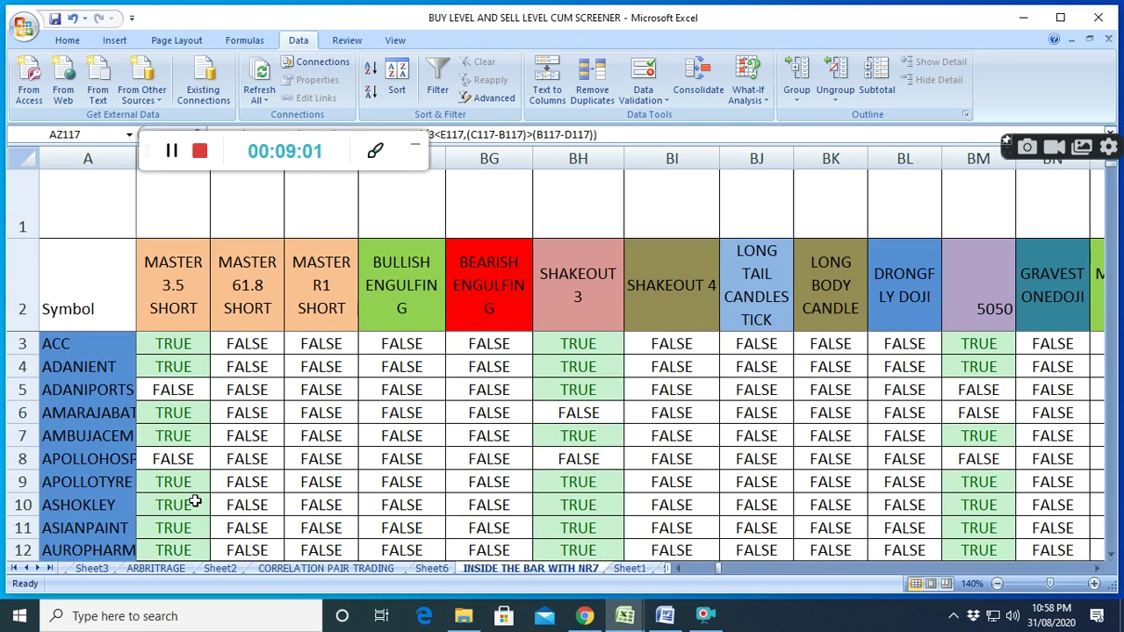
scroll(195, 501, "down", 3)
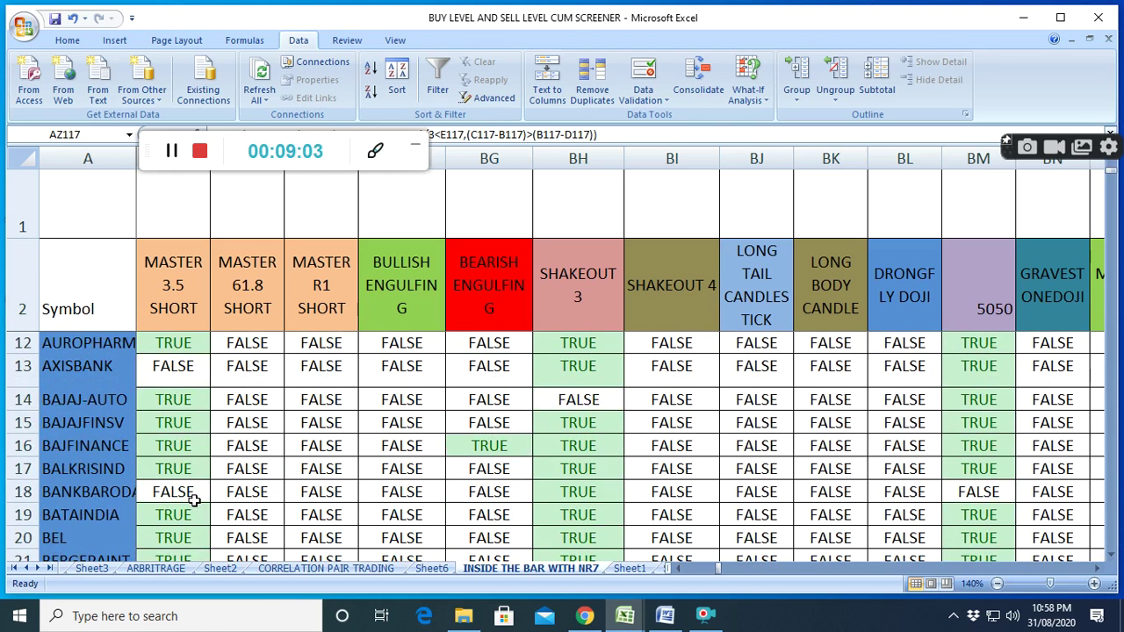
scroll(195, 499, "down", 2)
scroll(171, 443, "down", 1)
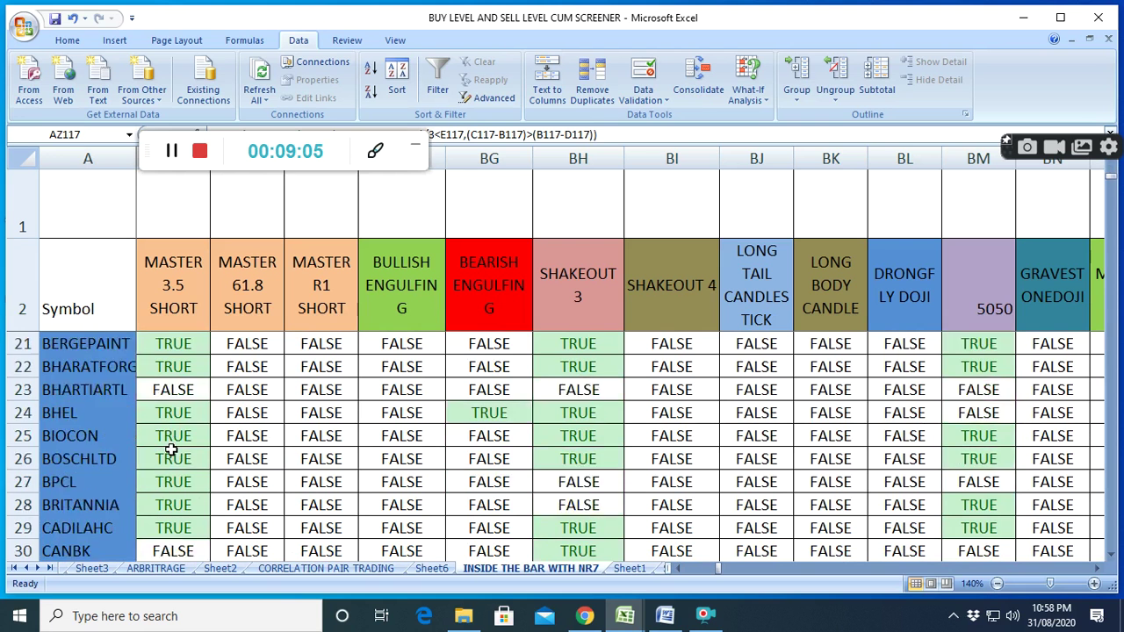
scroll(171, 449, "down", 3)
scroll(169, 447, "up", 9)
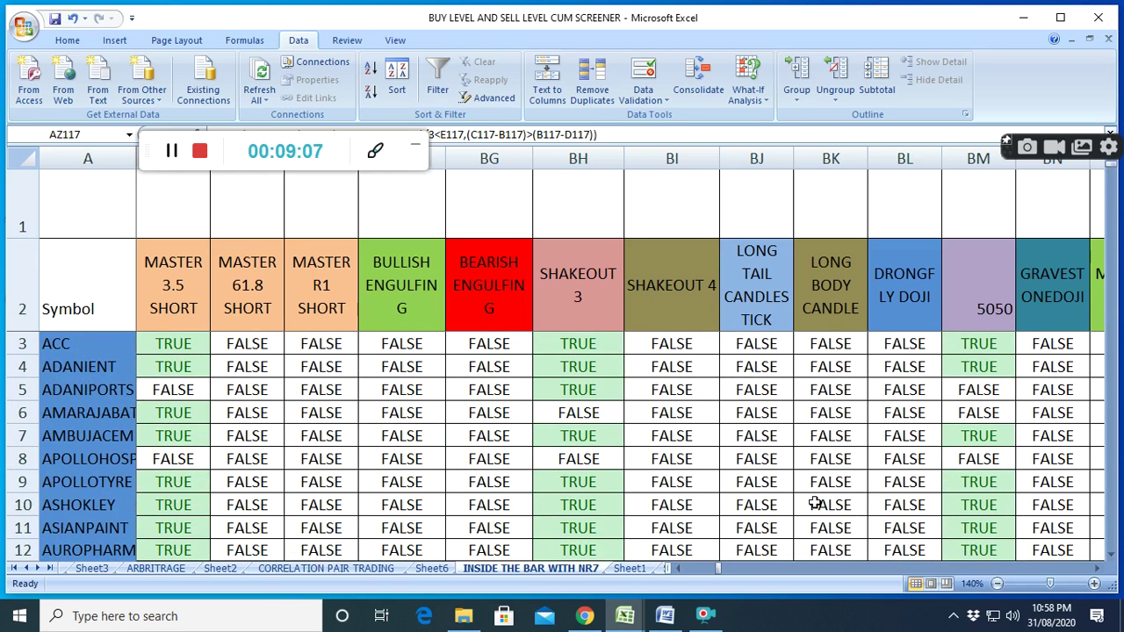
- Check AXISBANK's bearish reversal real market signal, the bearish harami signals from APOLLOTYRE to ASIANPAINT, and the triangular pattern breakout 1 signals of APOLLOTYRE and ASHOKLEY
left_click_drag(1096, 571, 1096, 571)
scroll(350, 467, "down", 2)
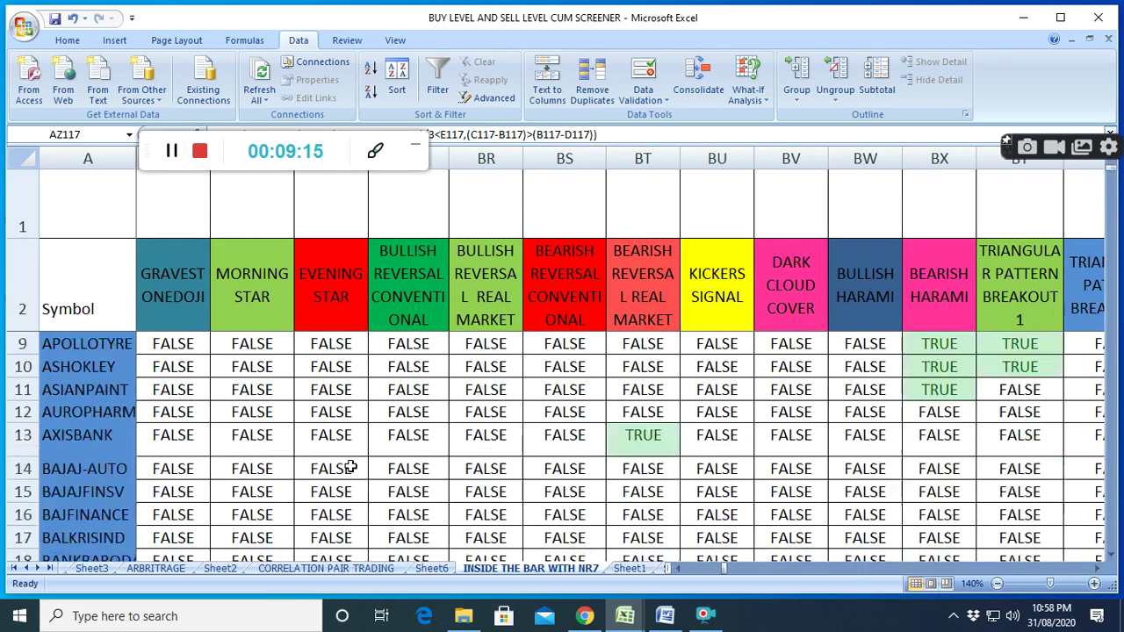
left_click(643, 444)
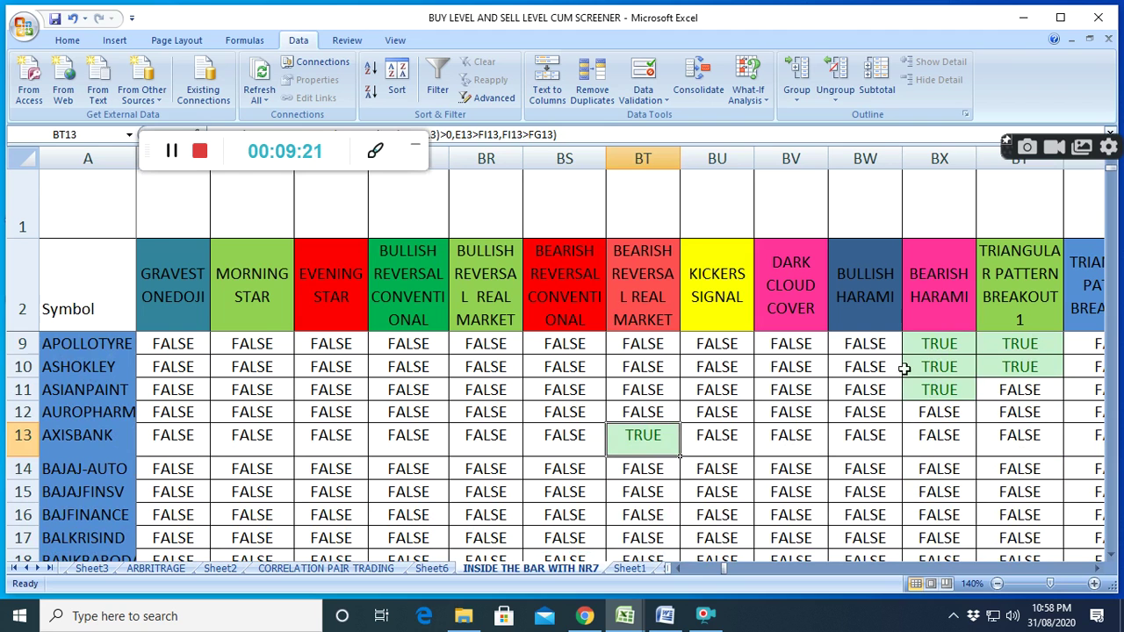
left_click(941, 343)
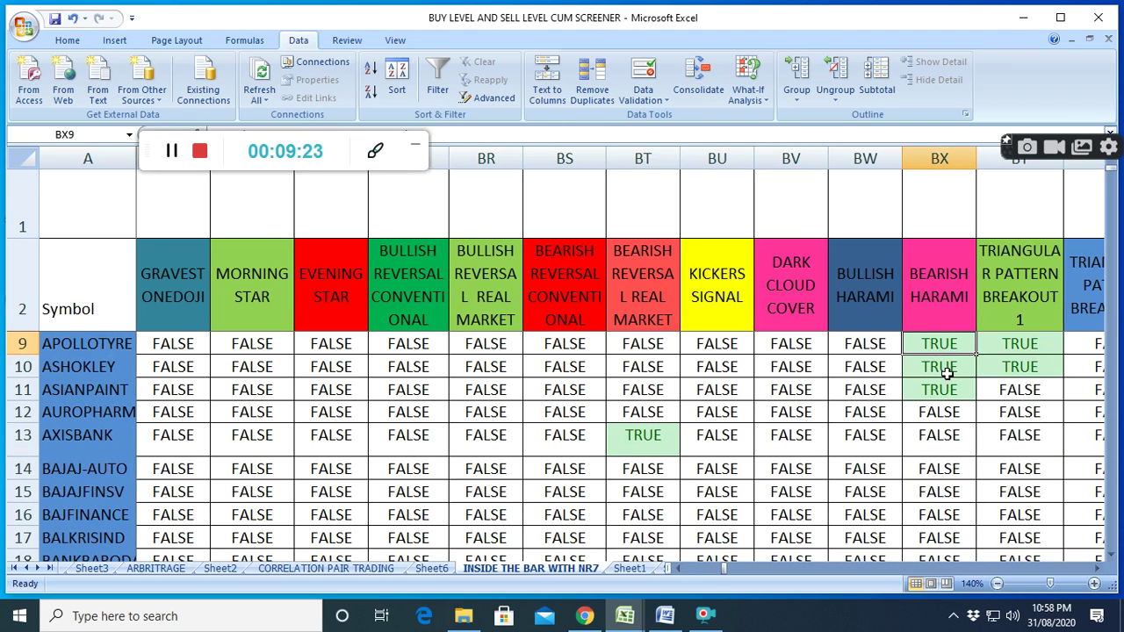
left_click(946, 370)
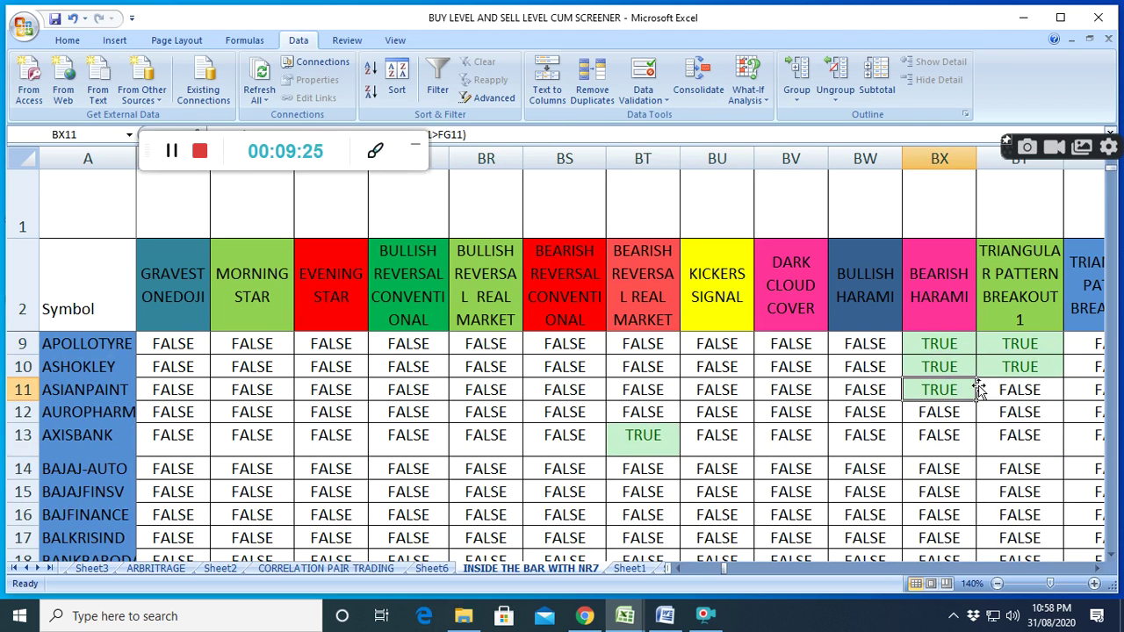
left_click(1020, 344)
left_click(1023, 370)
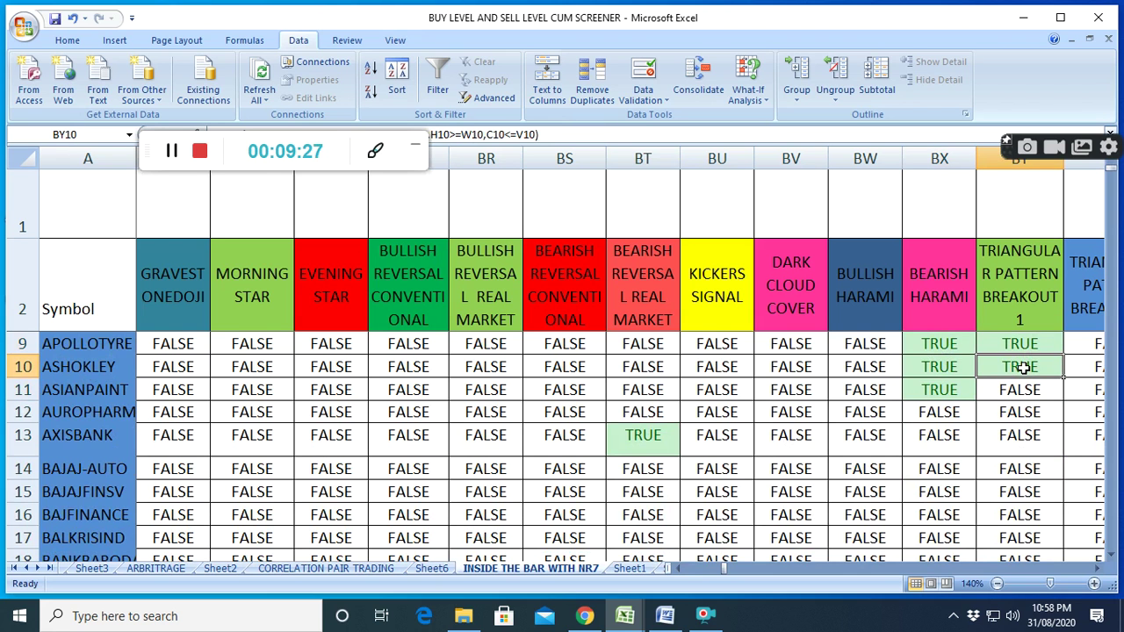
- Check the dark cloud cover signal of BPCL, the bearish harami signals of CHOLAFIN and COALINDIA, and CHOLAFIN's triangular pattern breakout 1 signal
scroll(597, 465, "down", 4)
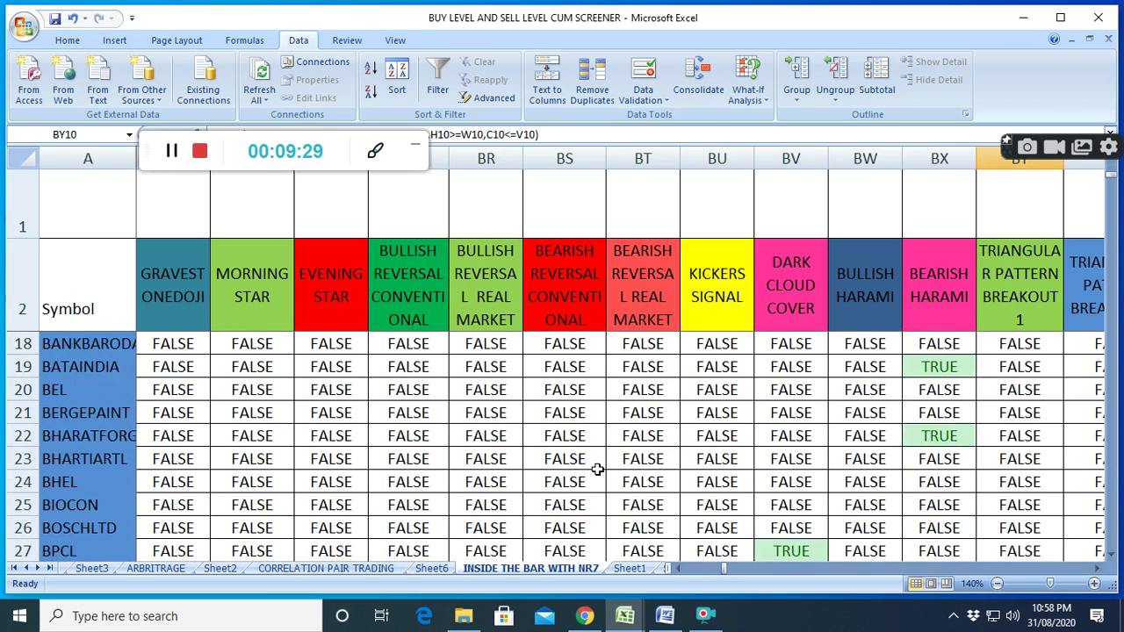
left_click(790, 484)
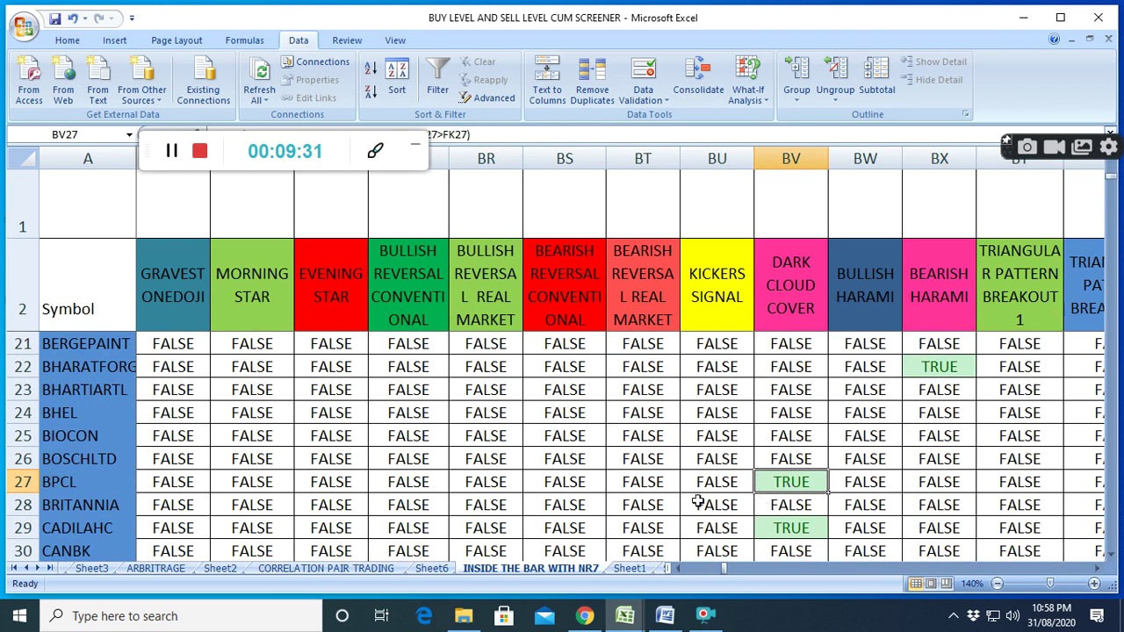
scroll(613, 504, "down", 1)
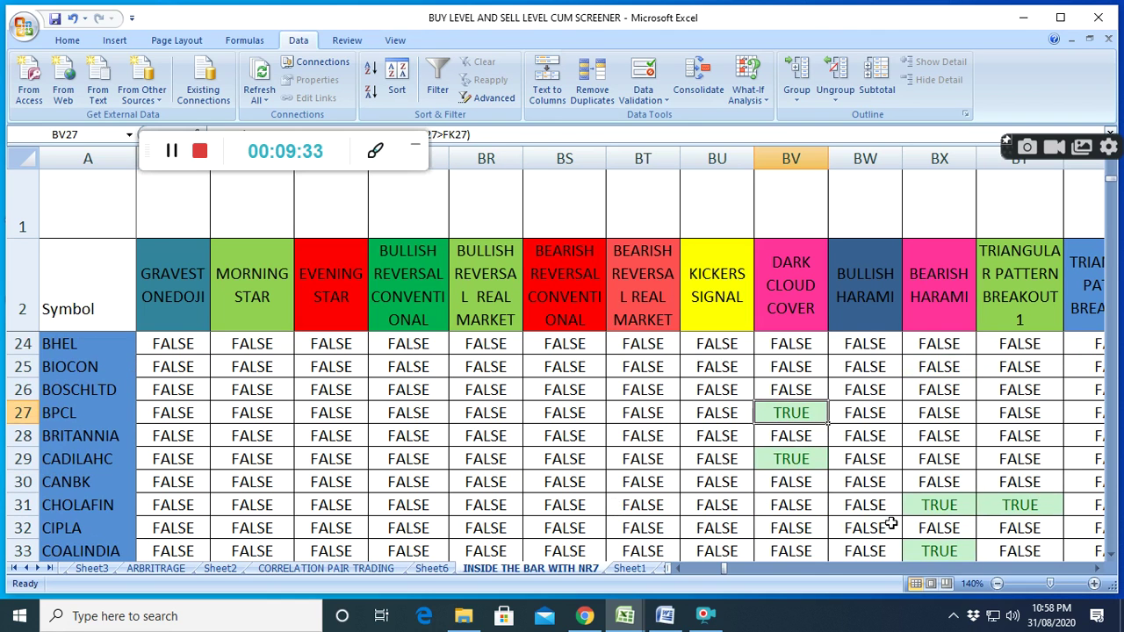
left_click(931, 505)
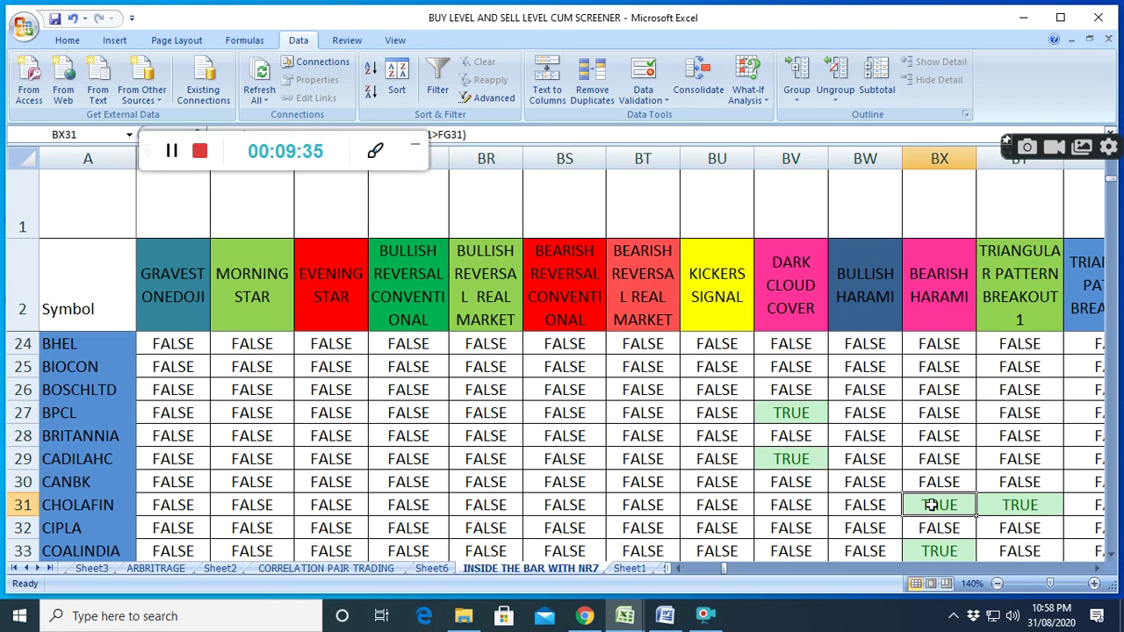
left_click(1023, 508)
scroll(938, 527, "down", 1)
left_click(942, 489)
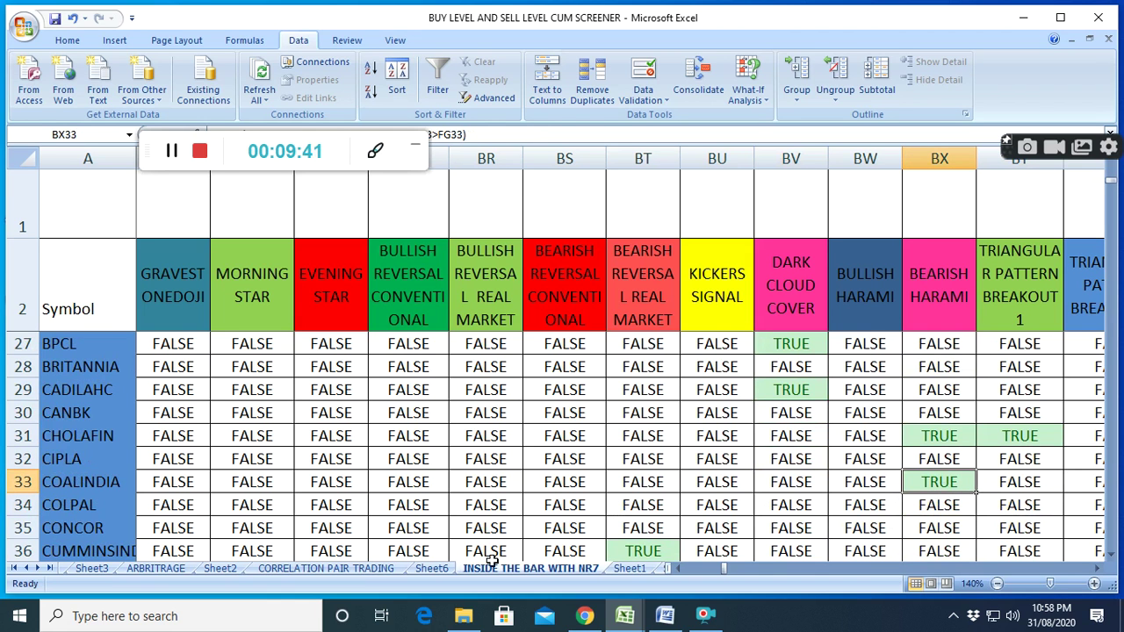
left_click(172, 163)
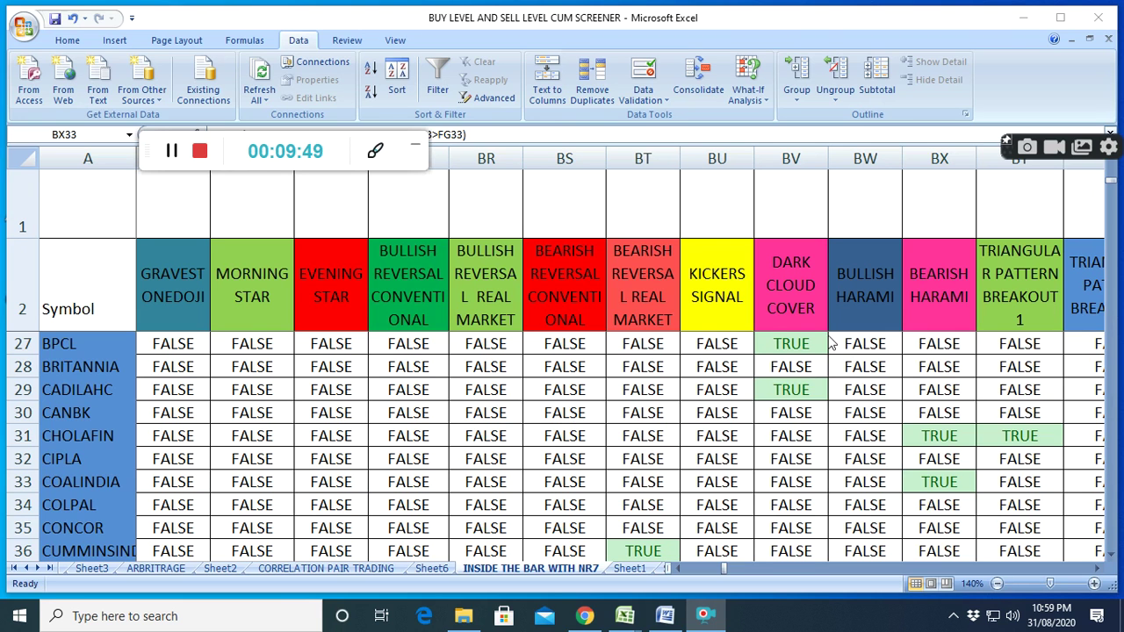
- Check the bearish reversal real market signals of CUMMINSIND and EICHERMOT, and the bearish harami signal of DLF
scroll(944, 479, "down", 2)
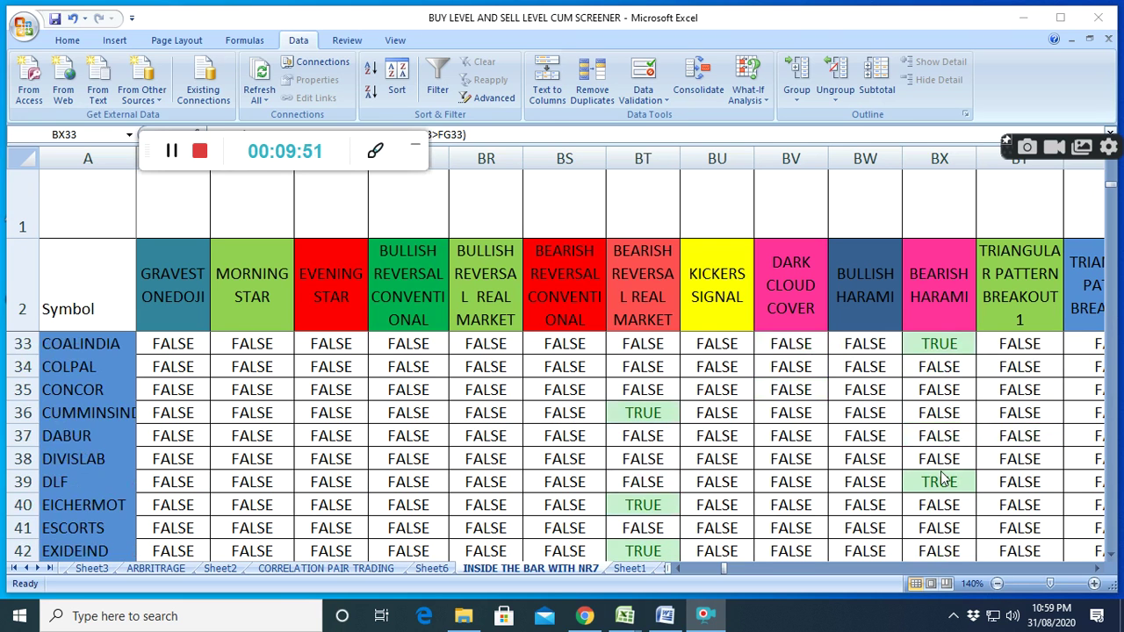
left_click(651, 413)
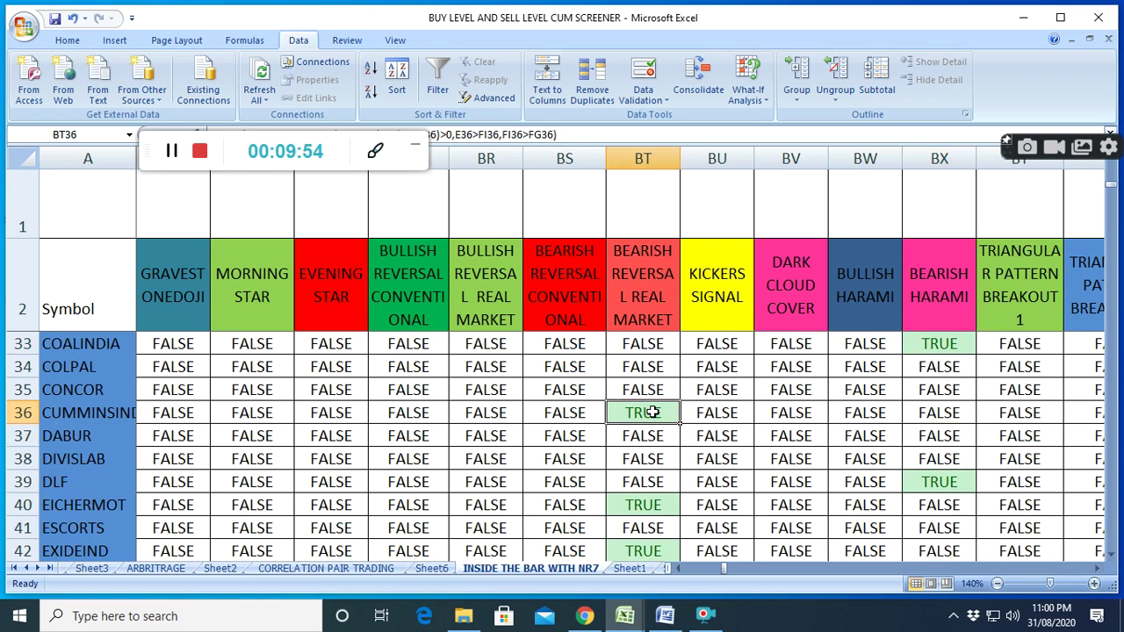
left_click(657, 505)
left_click(936, 481)
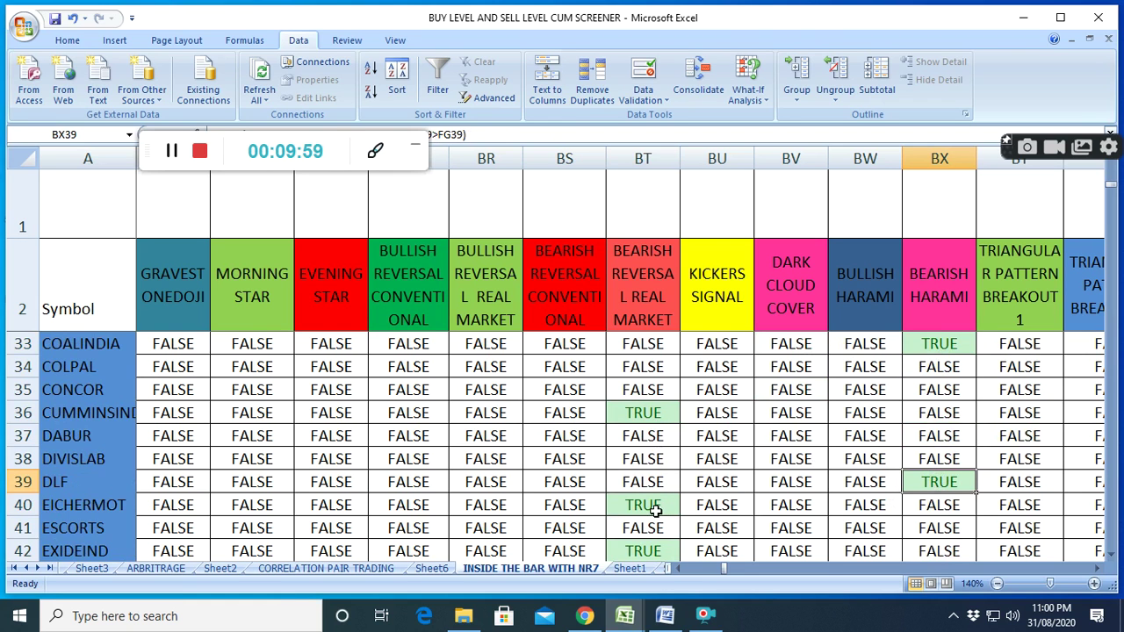
left_click(646, 410)
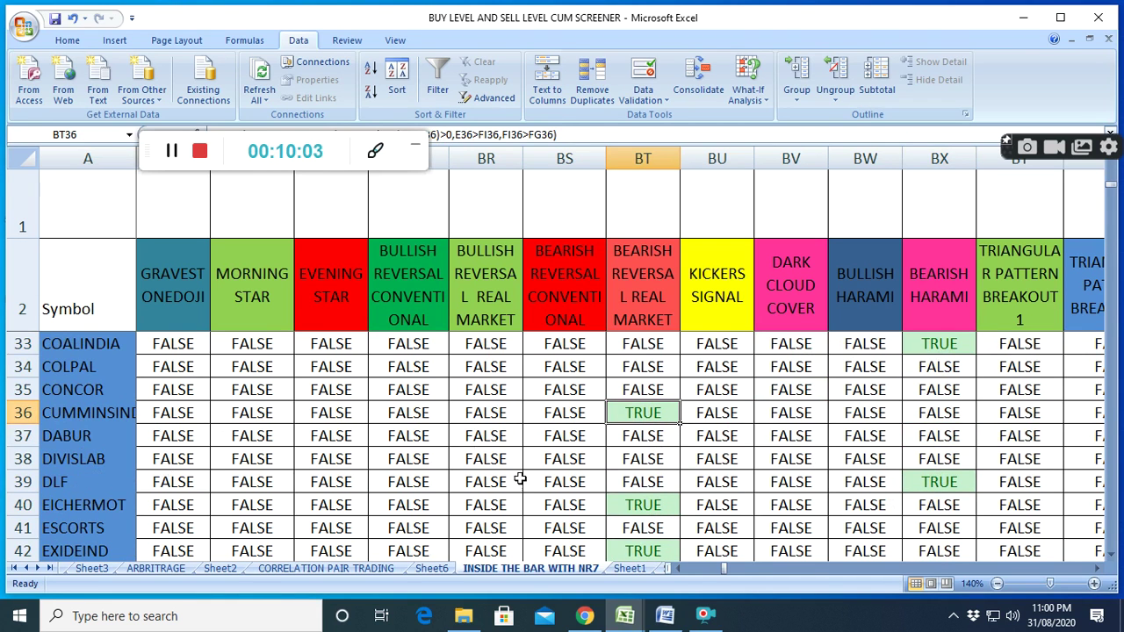
left_click(634, 501)
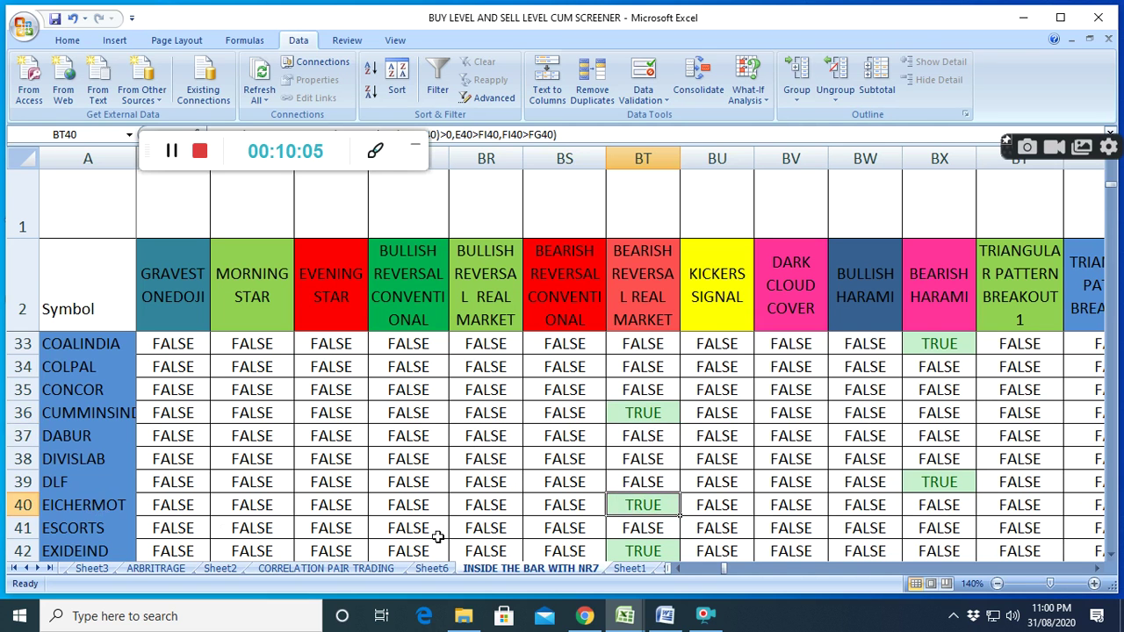
- Check the bearish reversal real market signals of GODREJPROP, HCLTECH, HDFC and HEROMOTOC, and return towards the start of the stock list
scroll(557, 521, "down", 3)
left_click(664, 460)
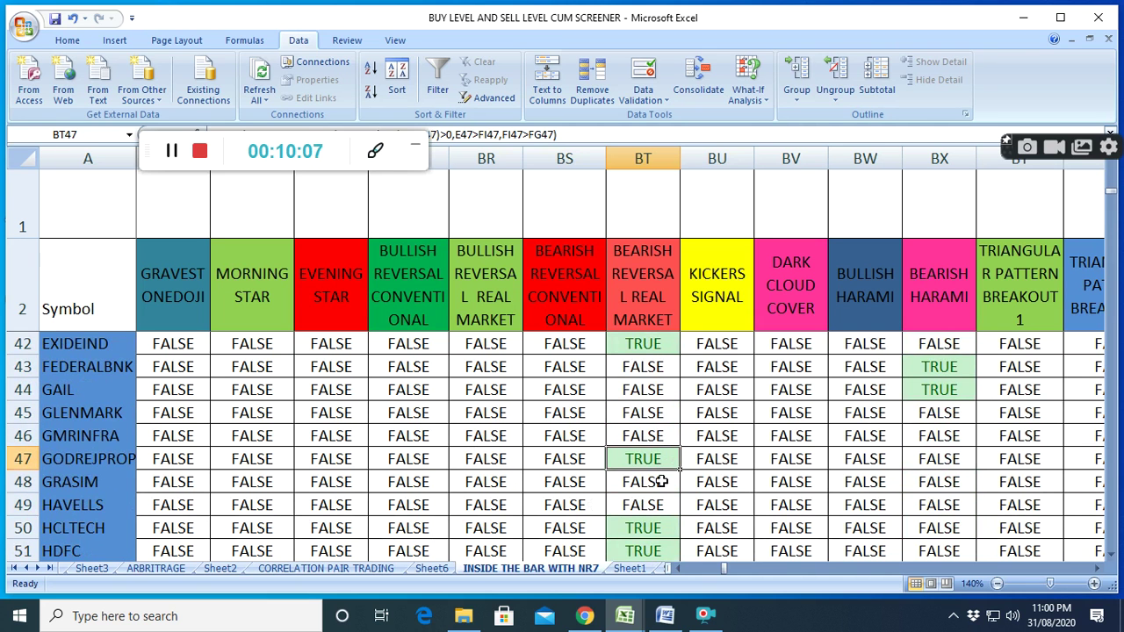
scroll(662, 518, "down", 1)
left_click(649, 461)
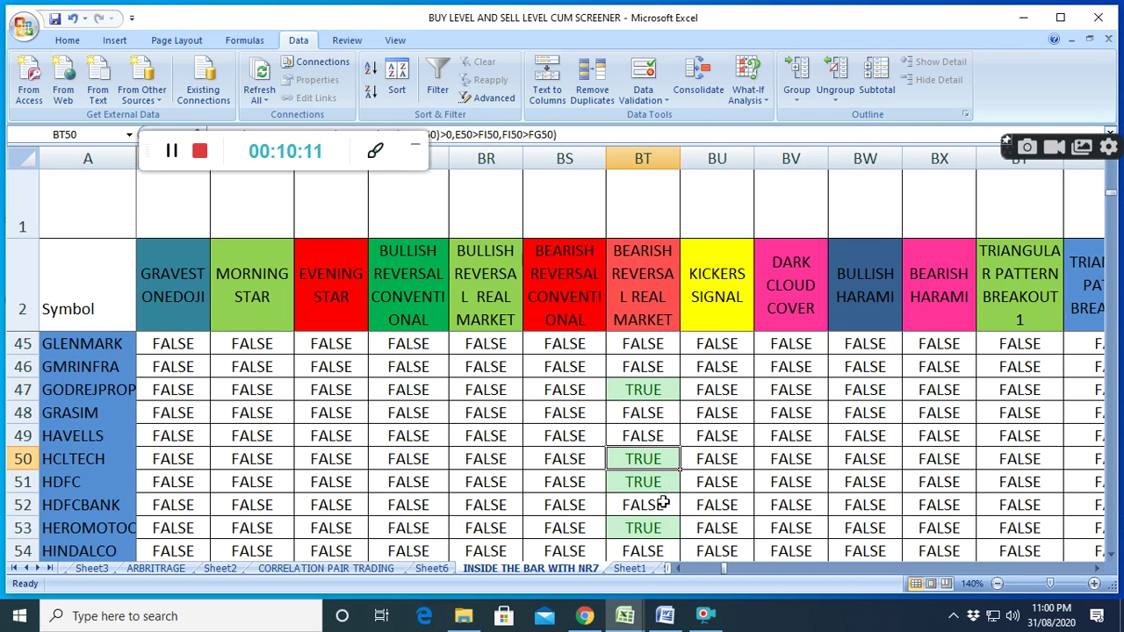
left_click(648, 484)
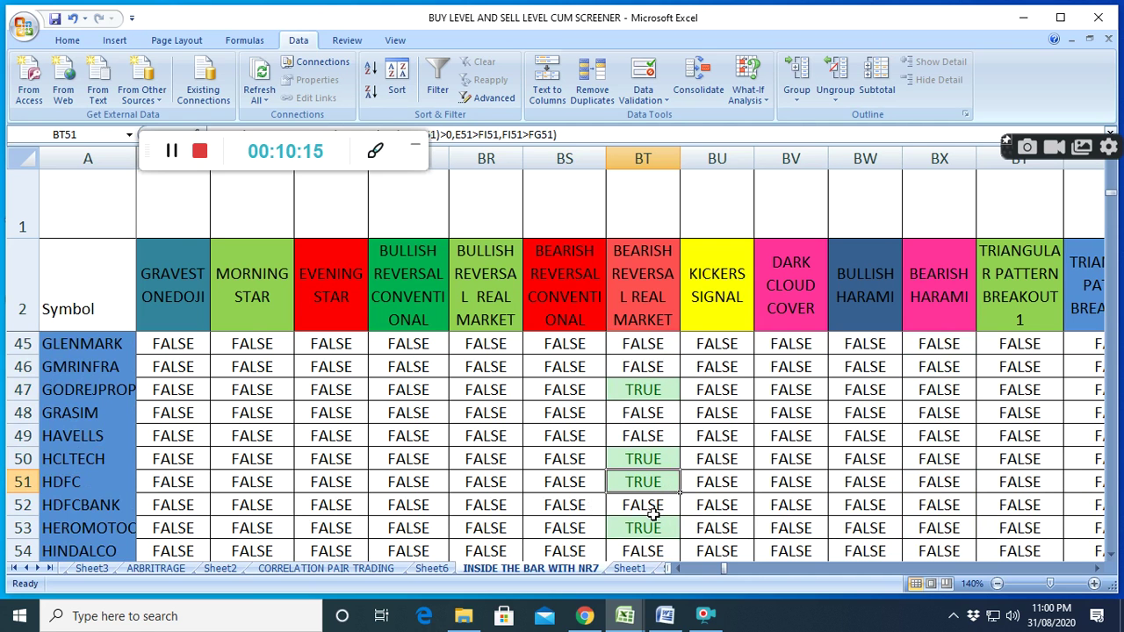
left_click(654, 524)
scroll(702, 524, "up", 14)
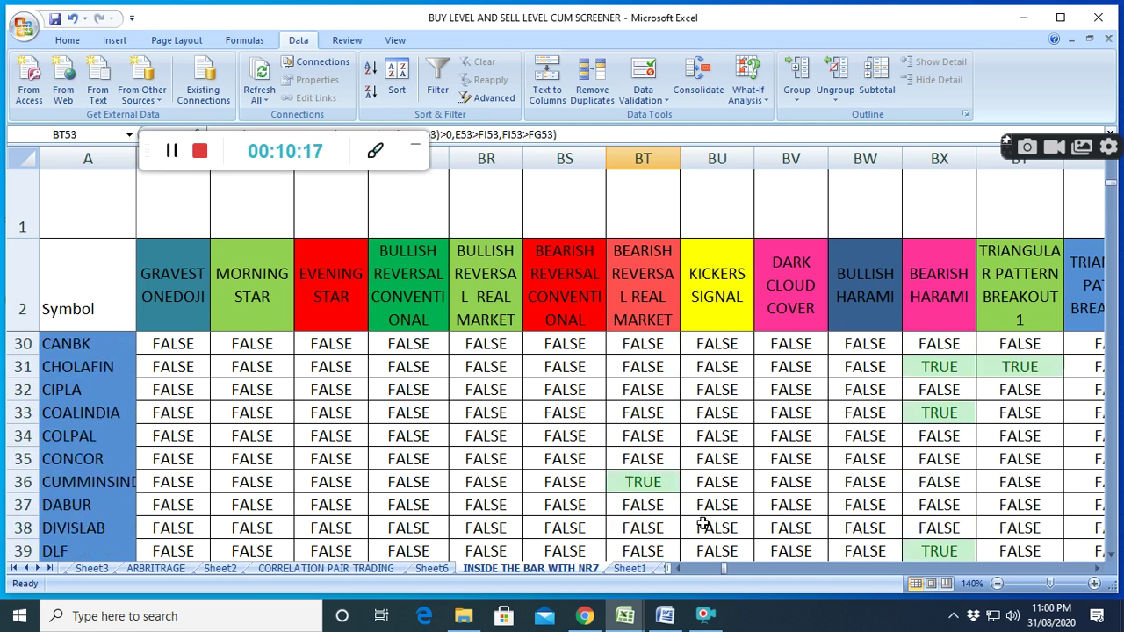
- Check the triangular pattern and trendline breakout signals from ACC onward, and select AXISBANK's trendline breakout bullish signal
left_click(1097, 569)
left_click(1097, 569)
left_click(1097, 568)
left_click(1098, 569)
left_click(1098, 569)
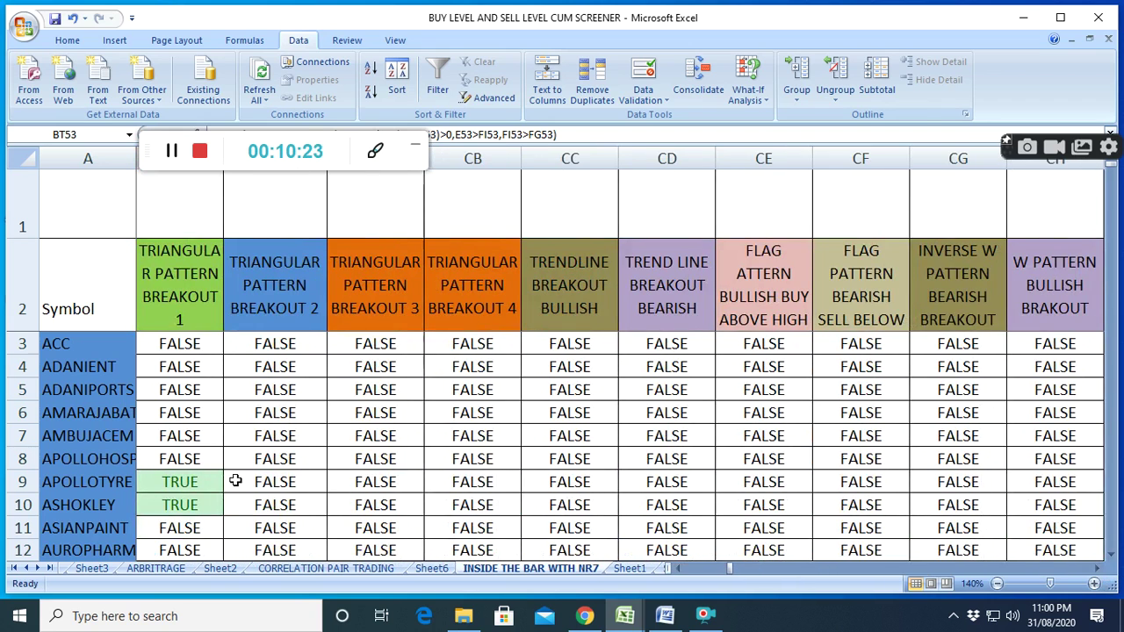
scroll(233, 478, "down", 4)
scroll(236, 480, "up", 1)
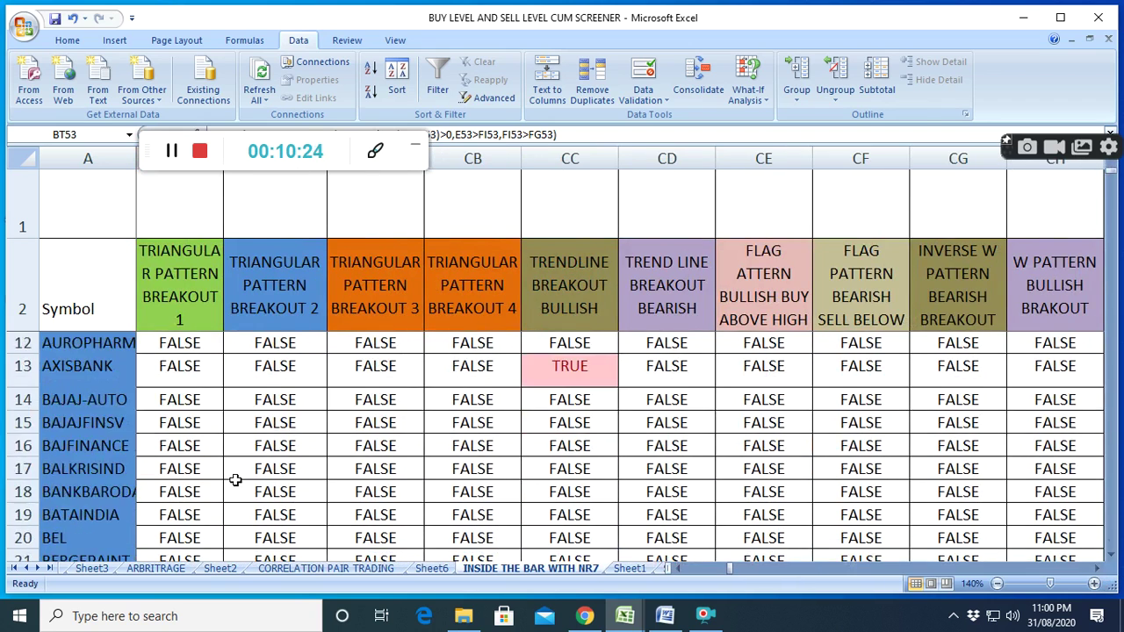
left_click(572, 373)
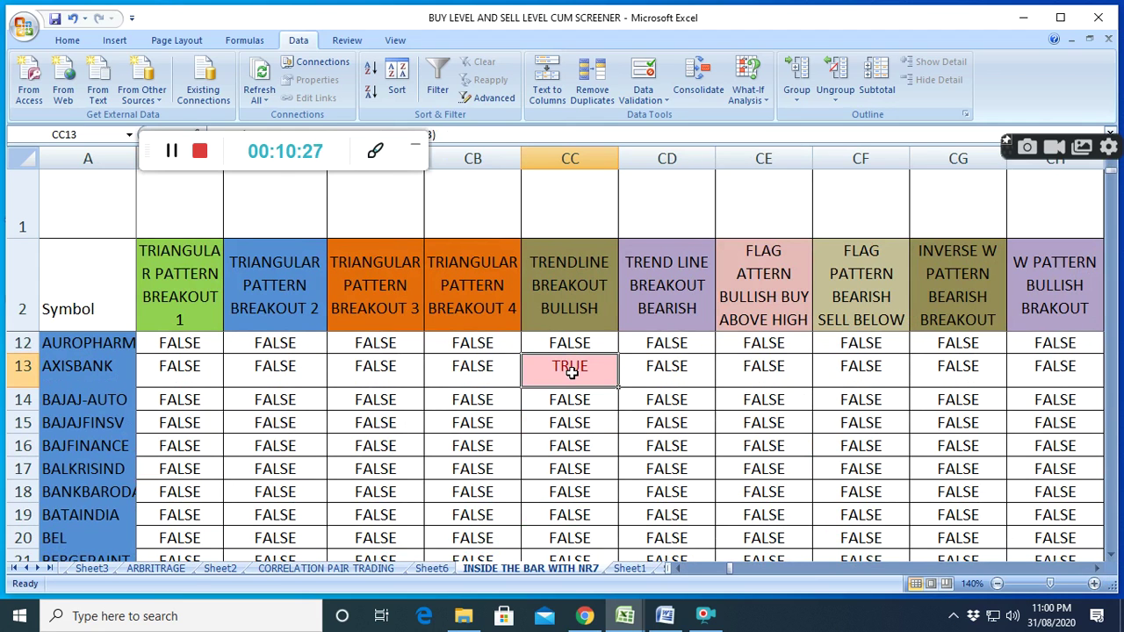
- Check BRITANNIA's trend line breakout bearish signal and the trendline breakout bullish signals of CIPLA, COLPAL and the stock in row 49
scroll(539, 446, "down", 5)
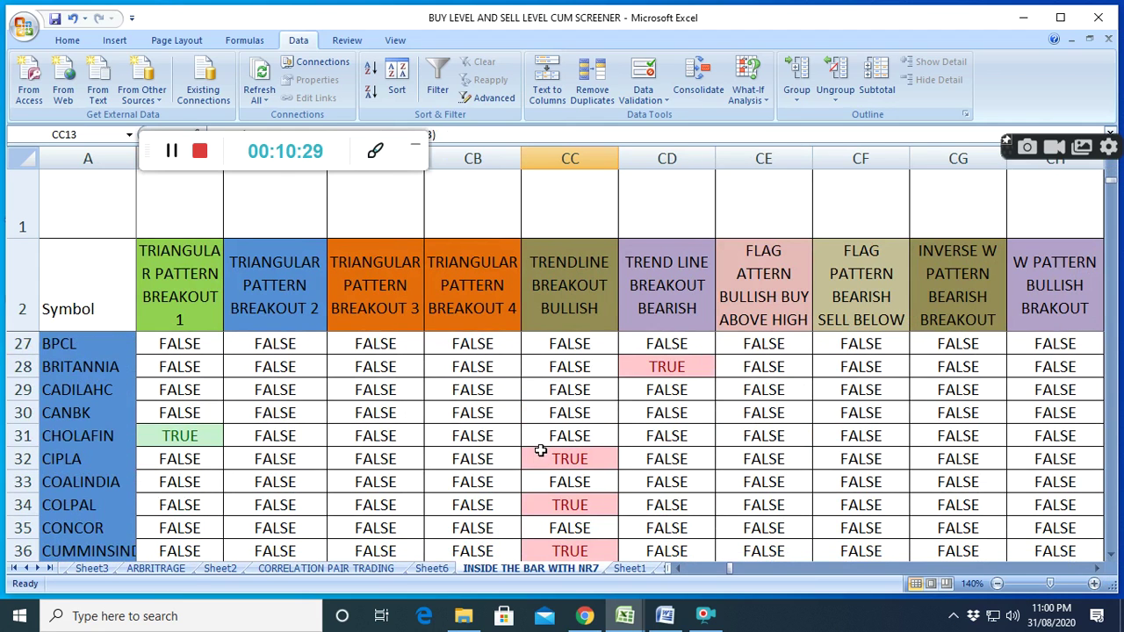
left_click(669, 365)
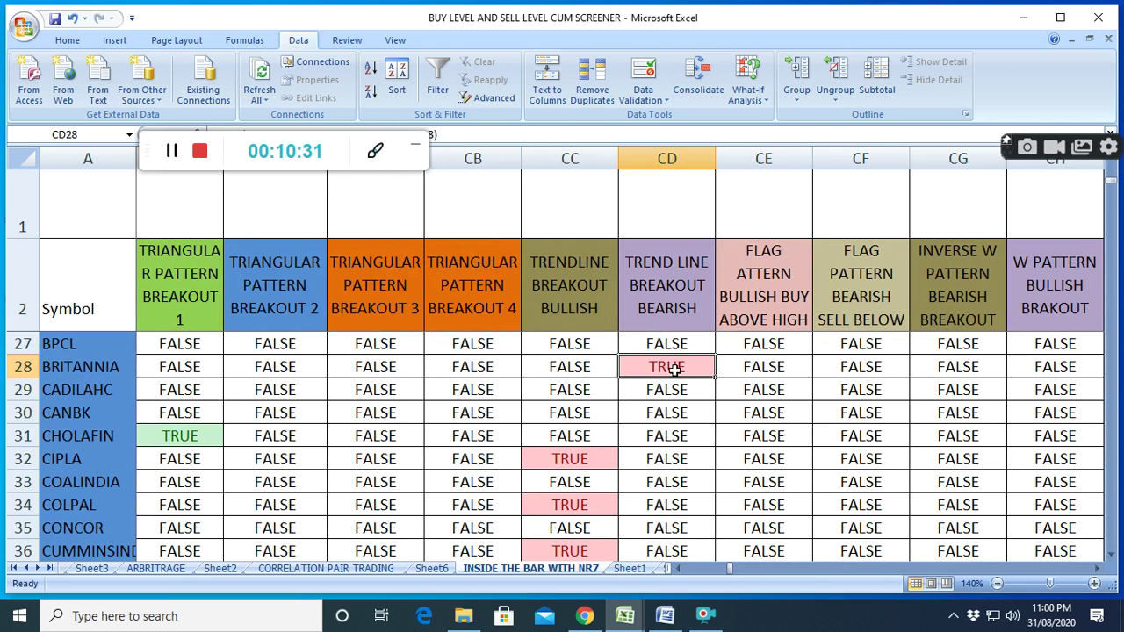
left_click(597, 461)
scroll(586, 478, "down", 1)
left_click(579, 439)
scroll(576, 469, "down", 5)
left_click(577, 442)
scroll(778, 526, "up", 14)
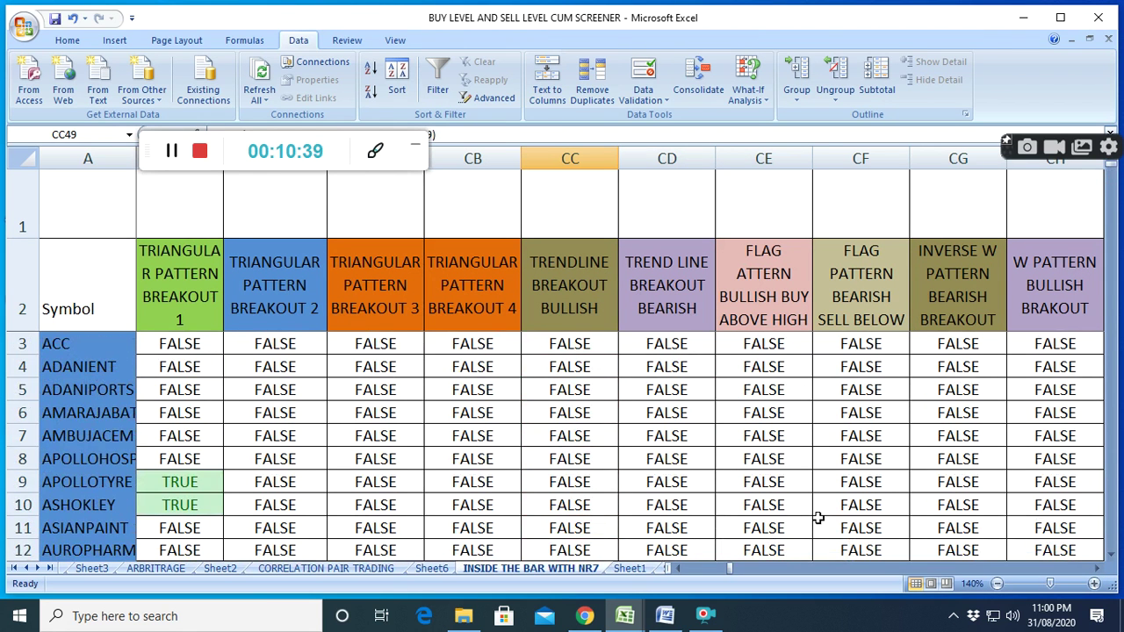
- Examine the flag, W, double top, double bottom, head n shoulder and abandoned baby pattern columns from ACC down to DLF
left_click(1096, 569)
left_click(1097, 569)
left_click(1097, 568)
left_click(1096, 569)
left_click(1096, 569)
left_click(1097, 568)
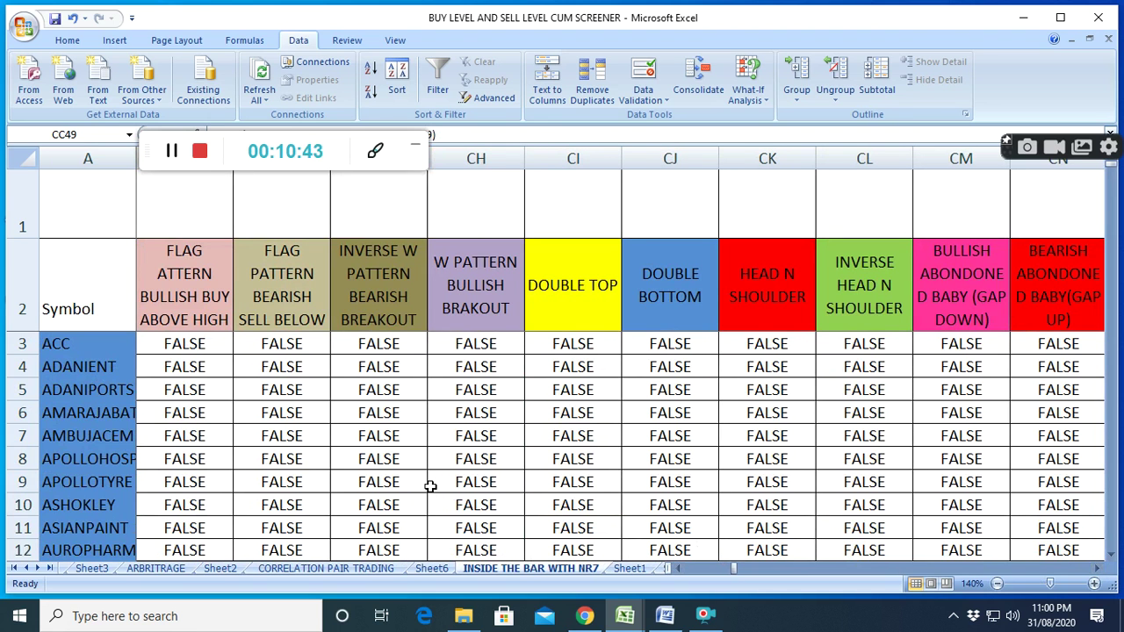
scroll(429, 486, "down", 7)
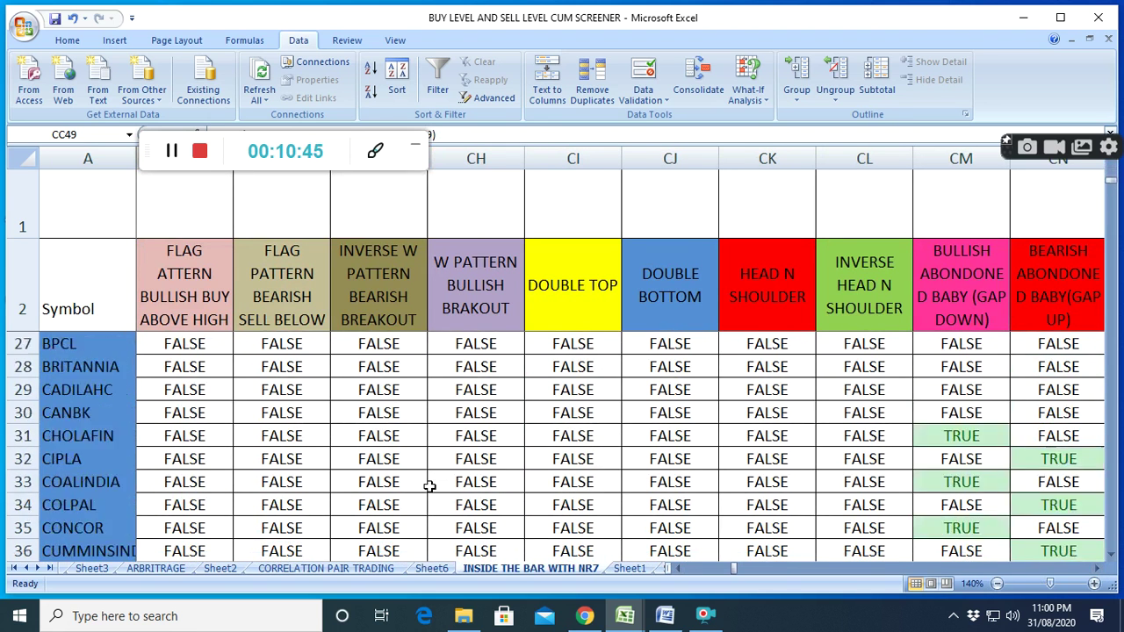
scroll(429, 486, "down", 2)
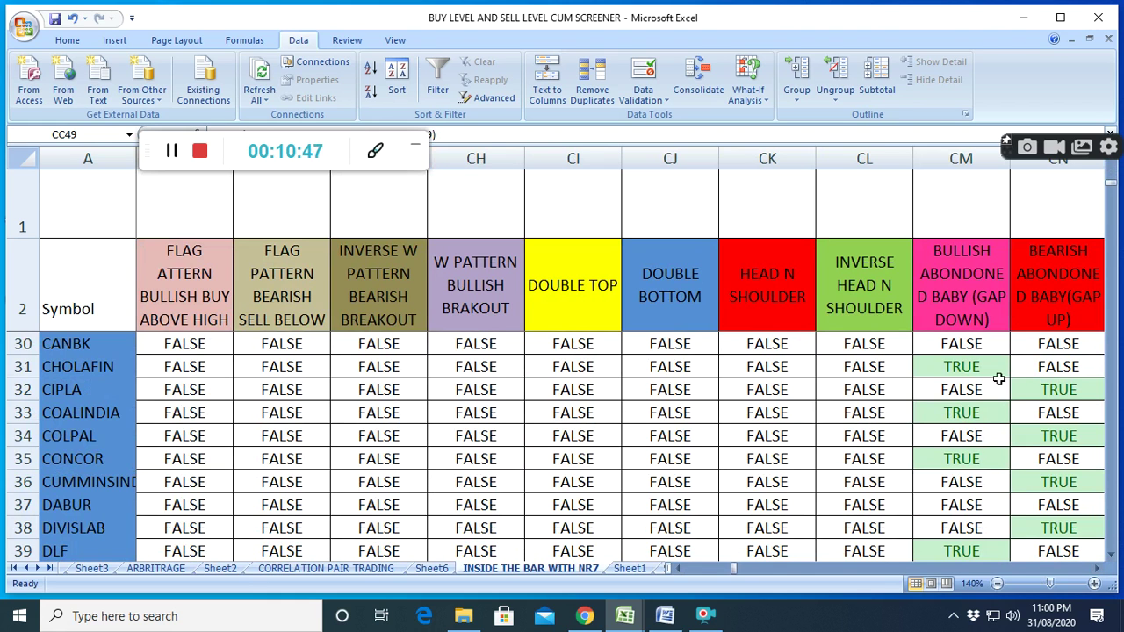
- Check the bullish abandoned baby signals of CHOLAFIN, COALINDIA and CONCOR, and the bearish abandoned baby signals of CIPLA and CUMMINSIND
left_click(964, 375)
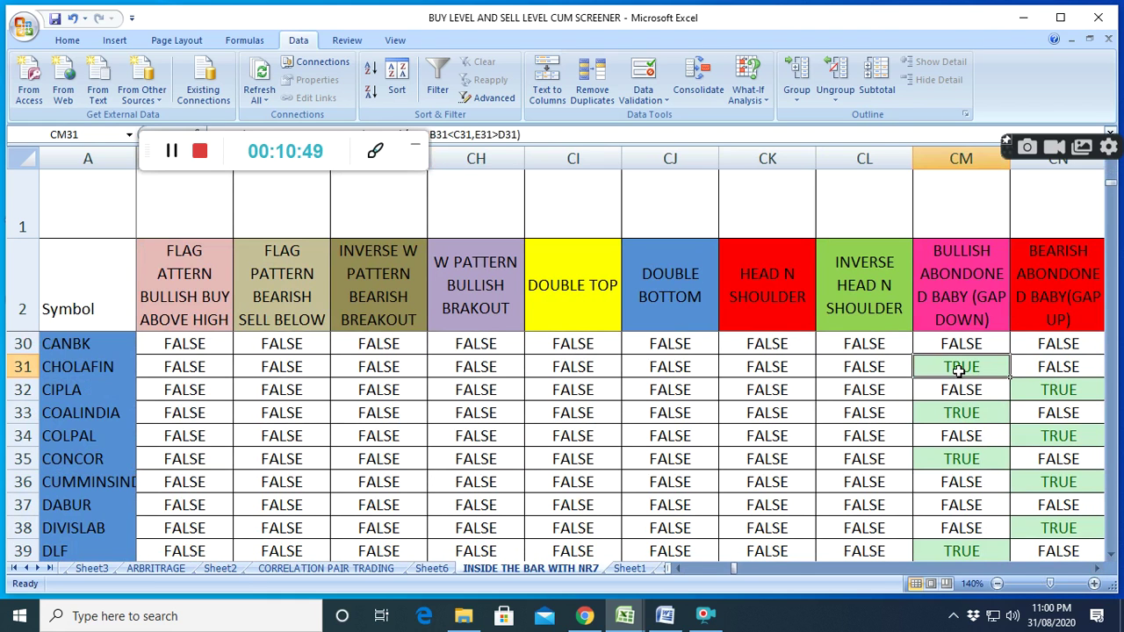
left_click(1050, 390)
left_click(959, 415)
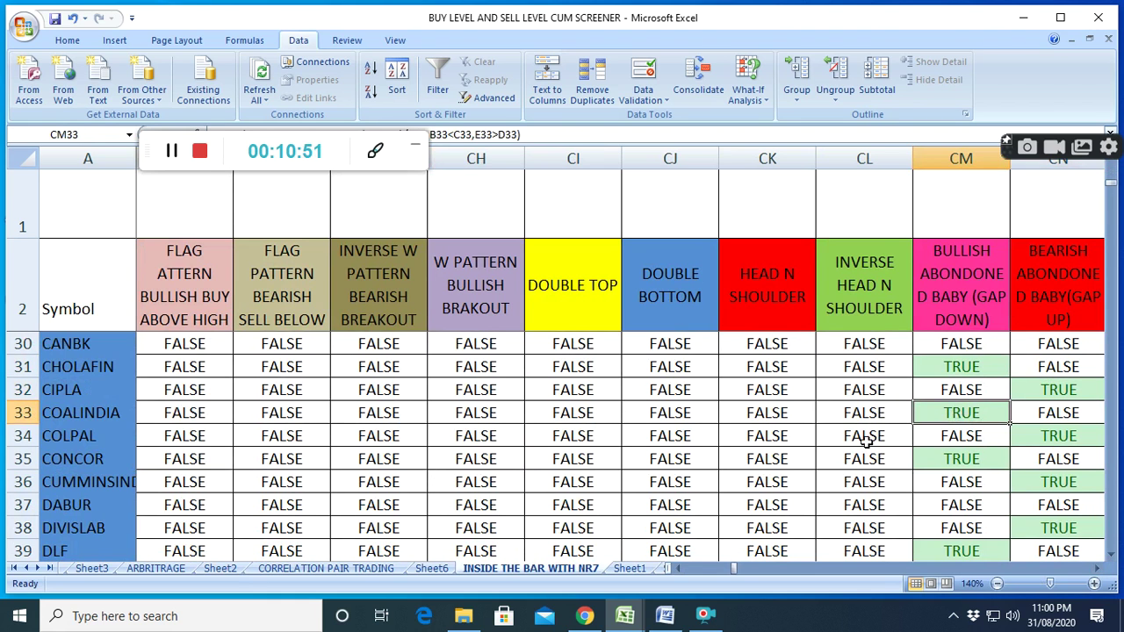
left_click(965, 464)
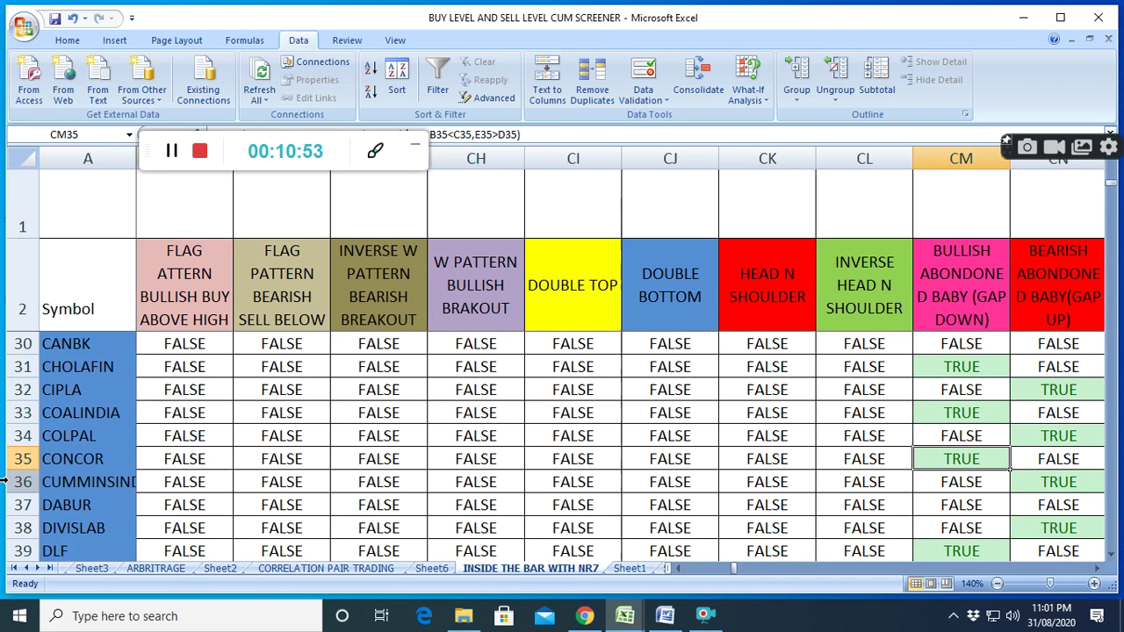
left_click(1052, 479)
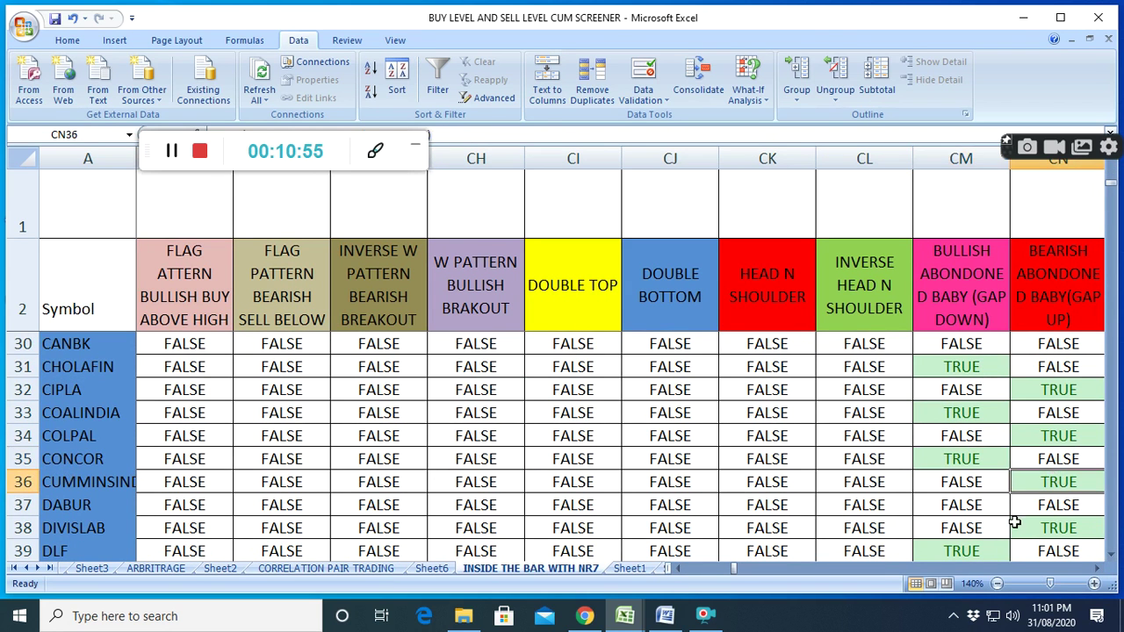
- Scan the flag to abandoned baby pattern columns for the remaining stocks down to VEDL, and return to the start of the list
scroll(1015, 521, "down", 1)
scroll(723, 517, "down", 6)
scroll(723, 517, "down", 19)
scroll(721, 514, "down", 8)
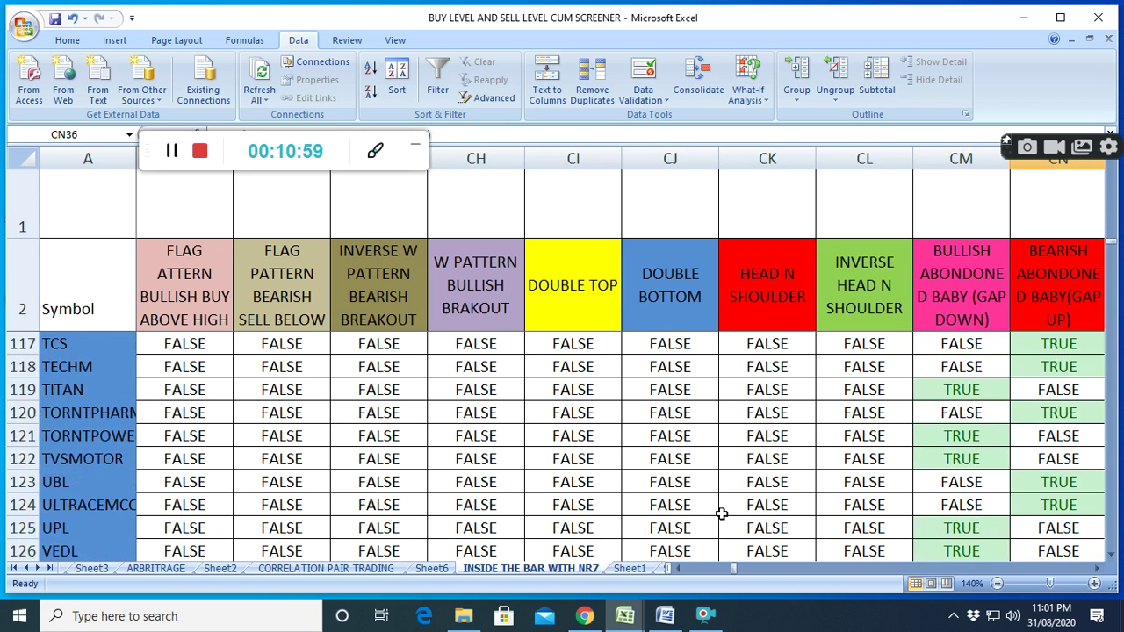
scroll(721, 513, "up", 12)
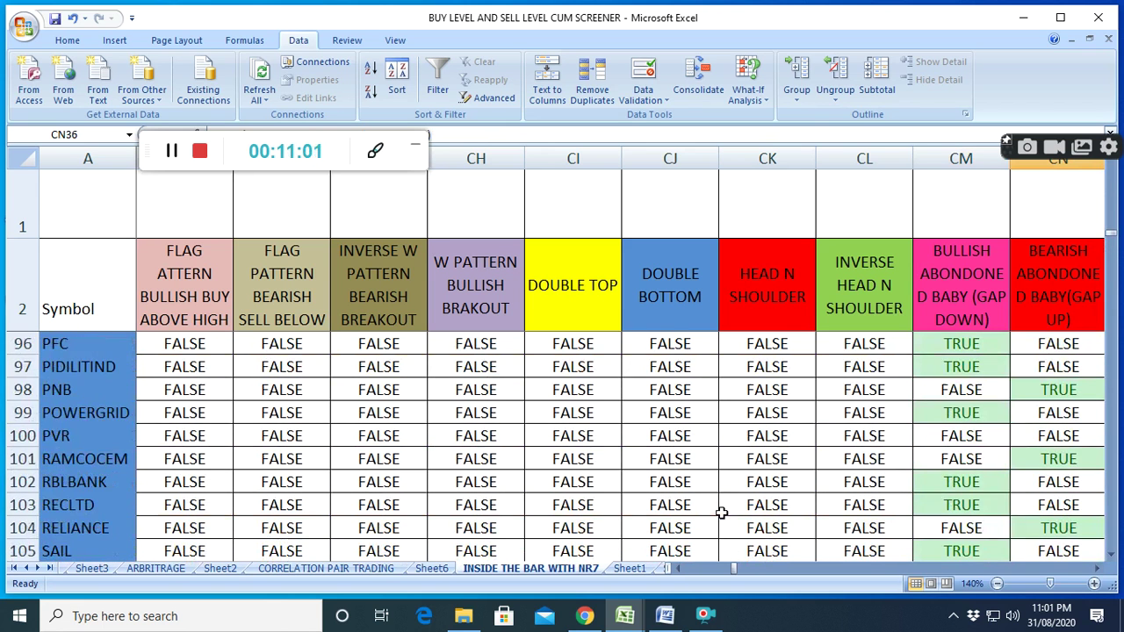
scroll(720, 513, "up", 20)
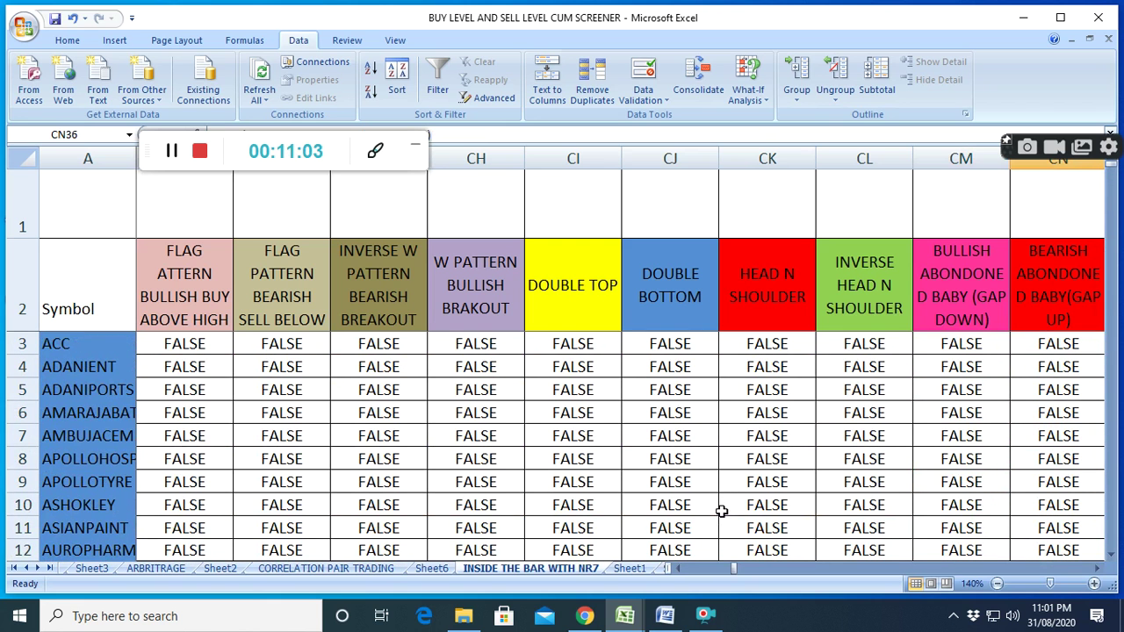
- Examine the butterfly, cup and handle and piercing pattern columns through the whole stock list, and return to ACC
left_click(1097, 569)
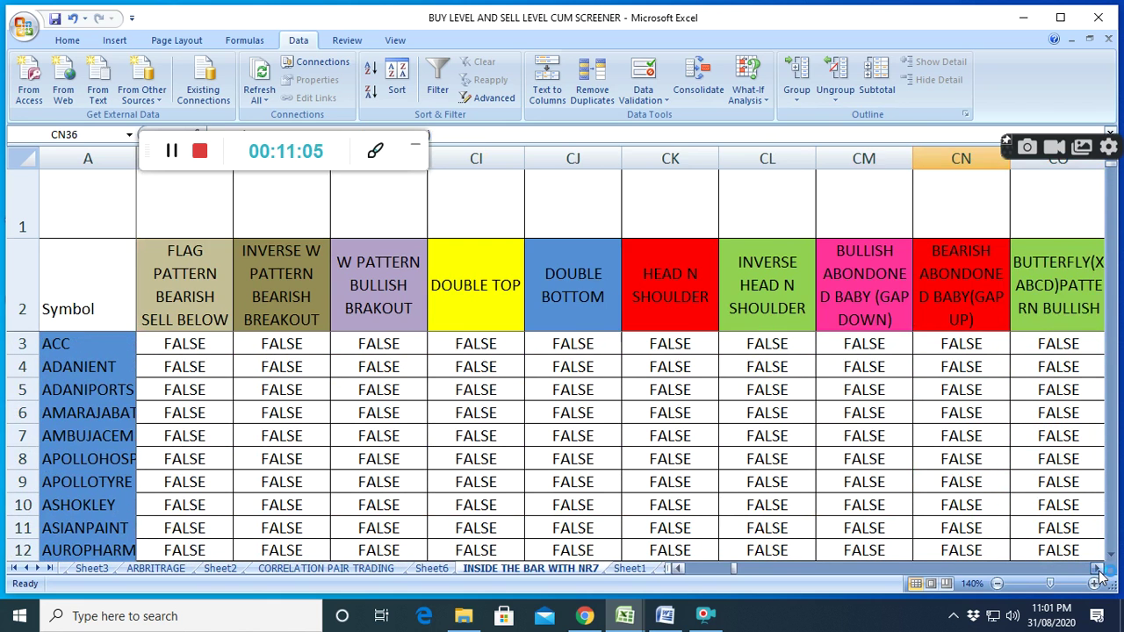
left_click(1097, 569)
double_click(1097, 569)
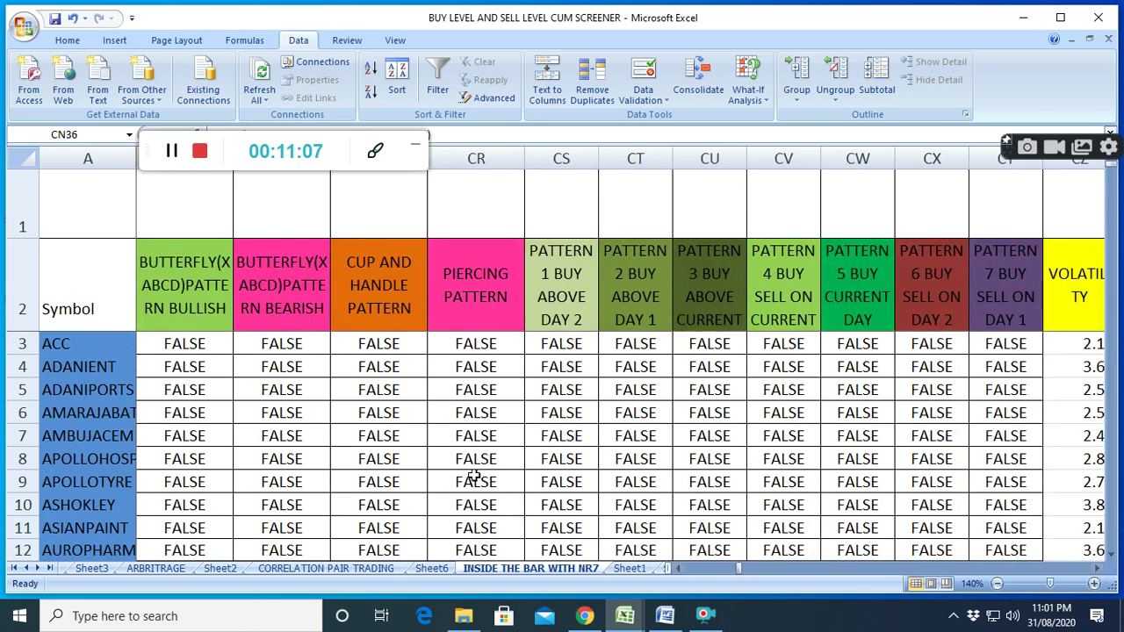
scroll(472, 474, "down", 1)
scroll(472, 475, "down", 15)
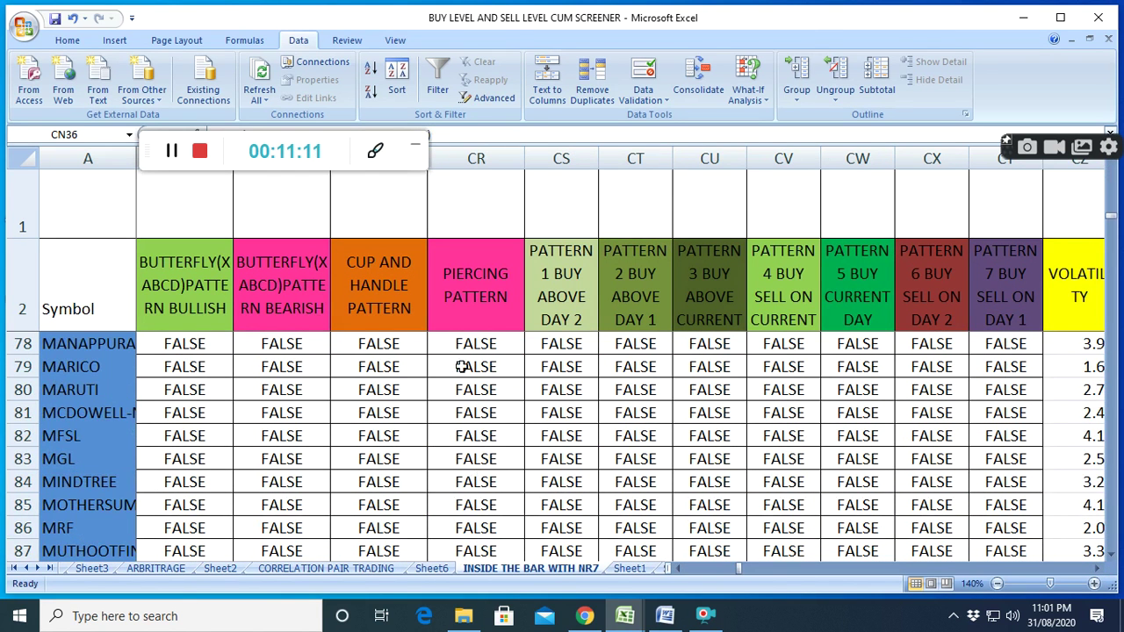
scroll(488, 462, "down", 4)
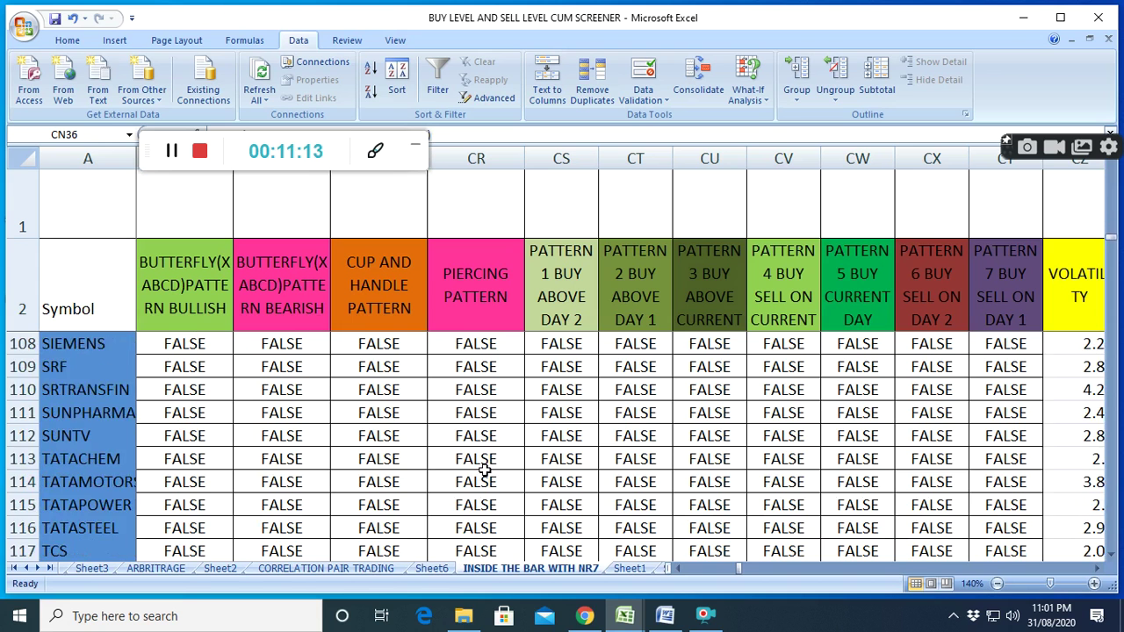
scroll(484, 470, "down", 5)
scroll(483, 471, "up", 14)
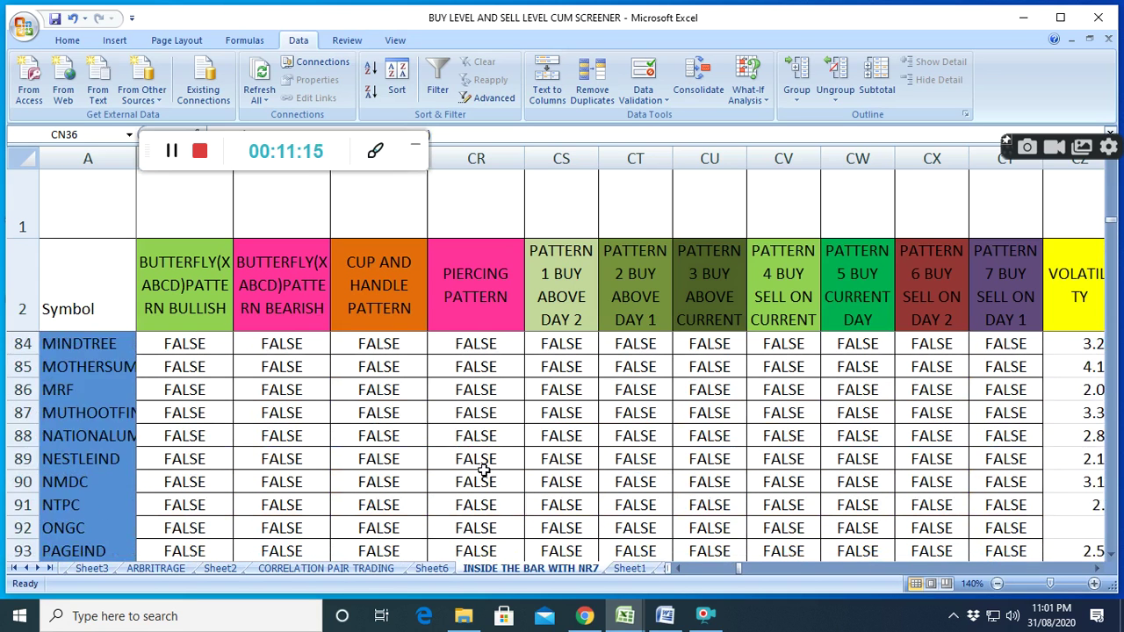
scroll(483, 470, "up", 18)
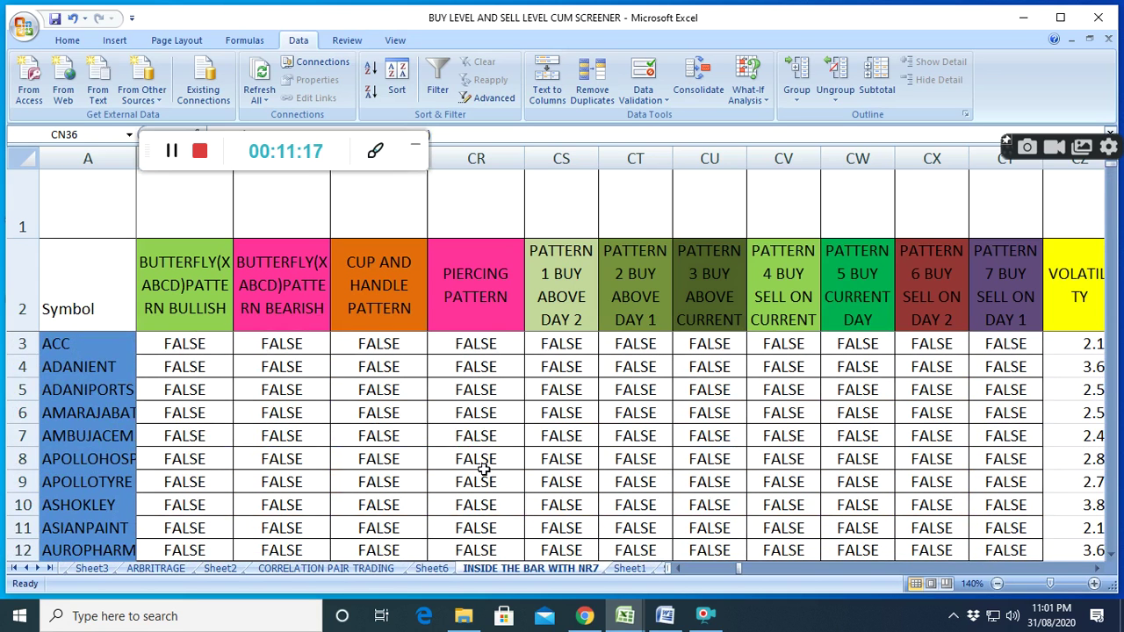
- Examine the pattern 1 to 7, volatility, delivery percentage, traded volume and change in price columns down to the commodity rows
left_click(1096, 573)
left_click(1096, 573)
left_click(1096, 573)
left_click(1095, 573)
scroll(527, 434, "down", 17)
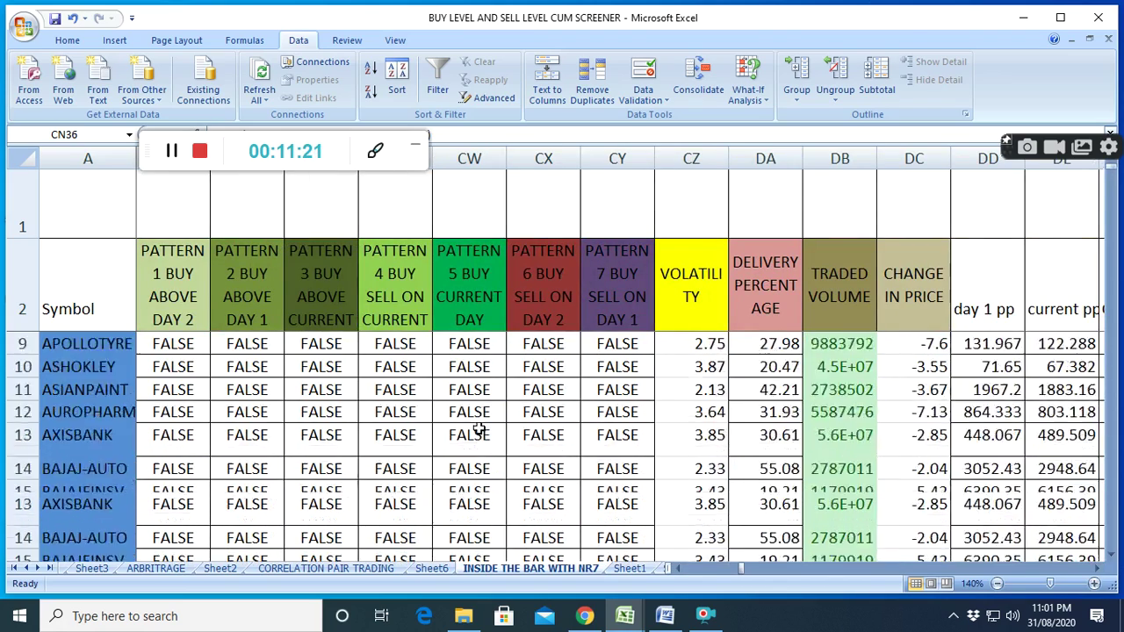
scroll(324, 448, "down", 20)
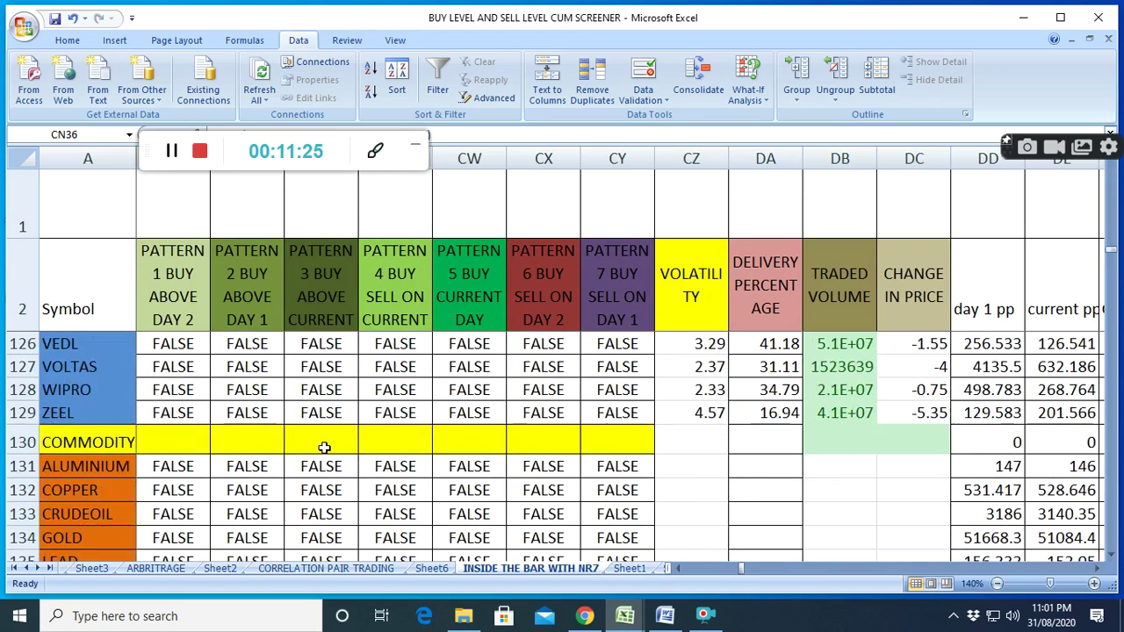
scroll(324, 448, "up", 20)
scroll(323, 447, "up", 16)
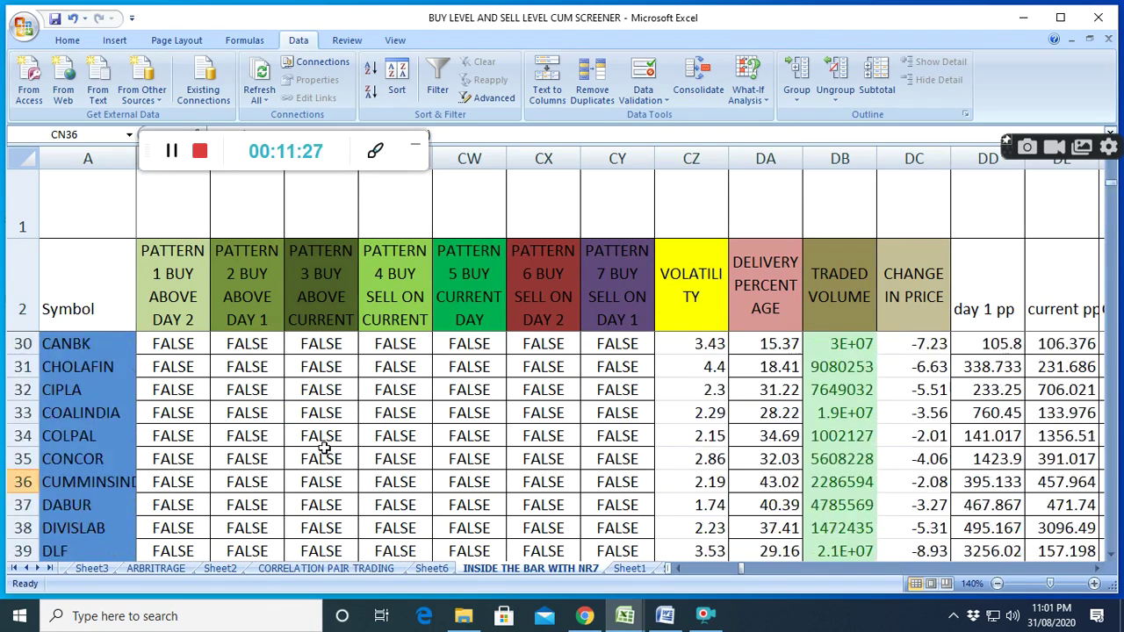